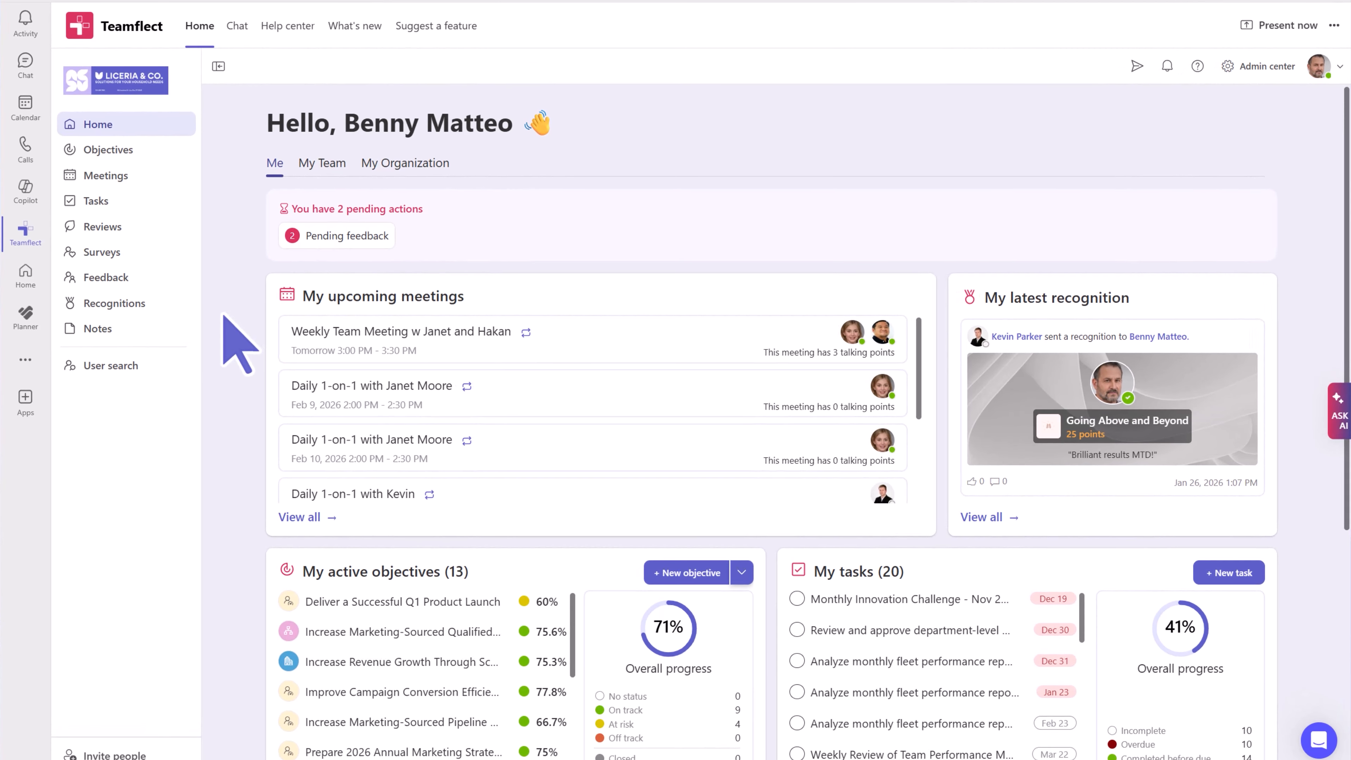
- Scroll the Home dashboard down to the My active objectives and latest review/survey/feedback cards
scroll(239, 344, down, 2)
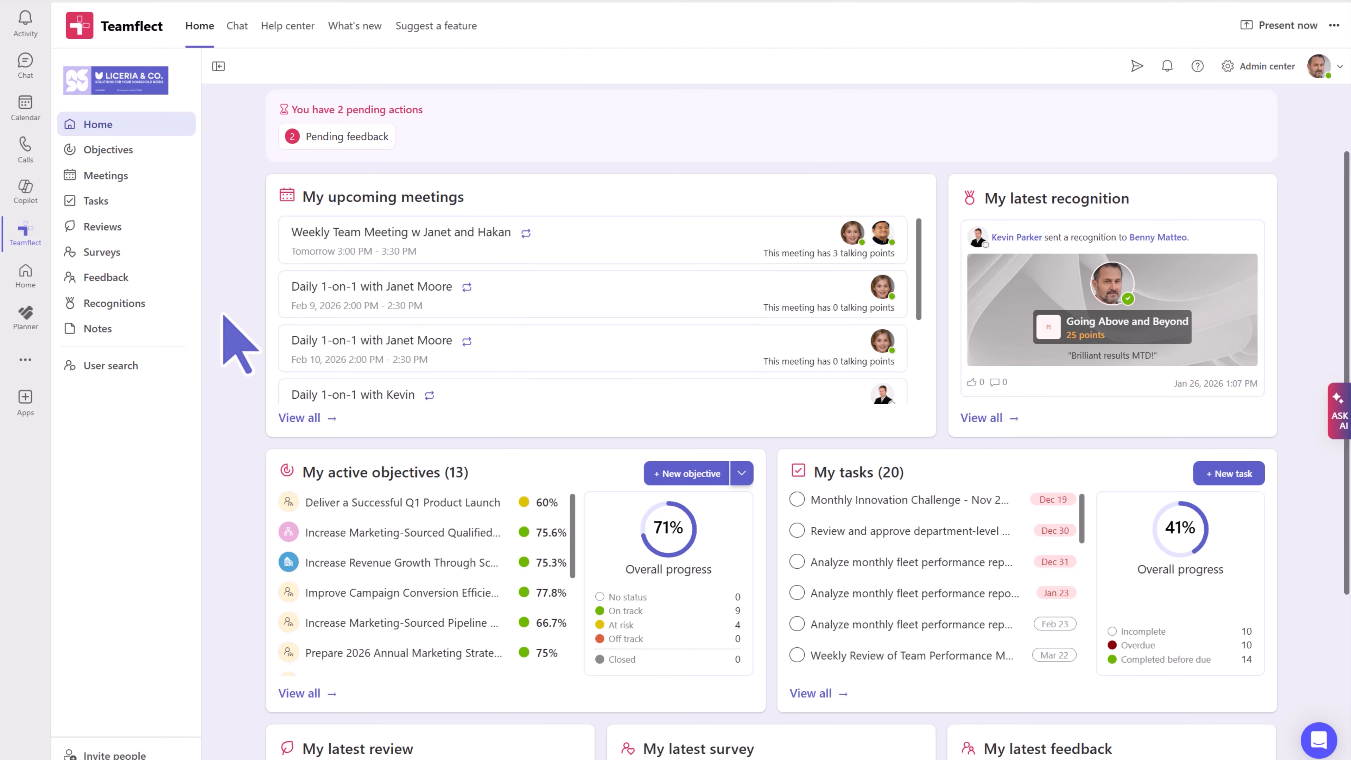
scroll(239, 344, down, 3)
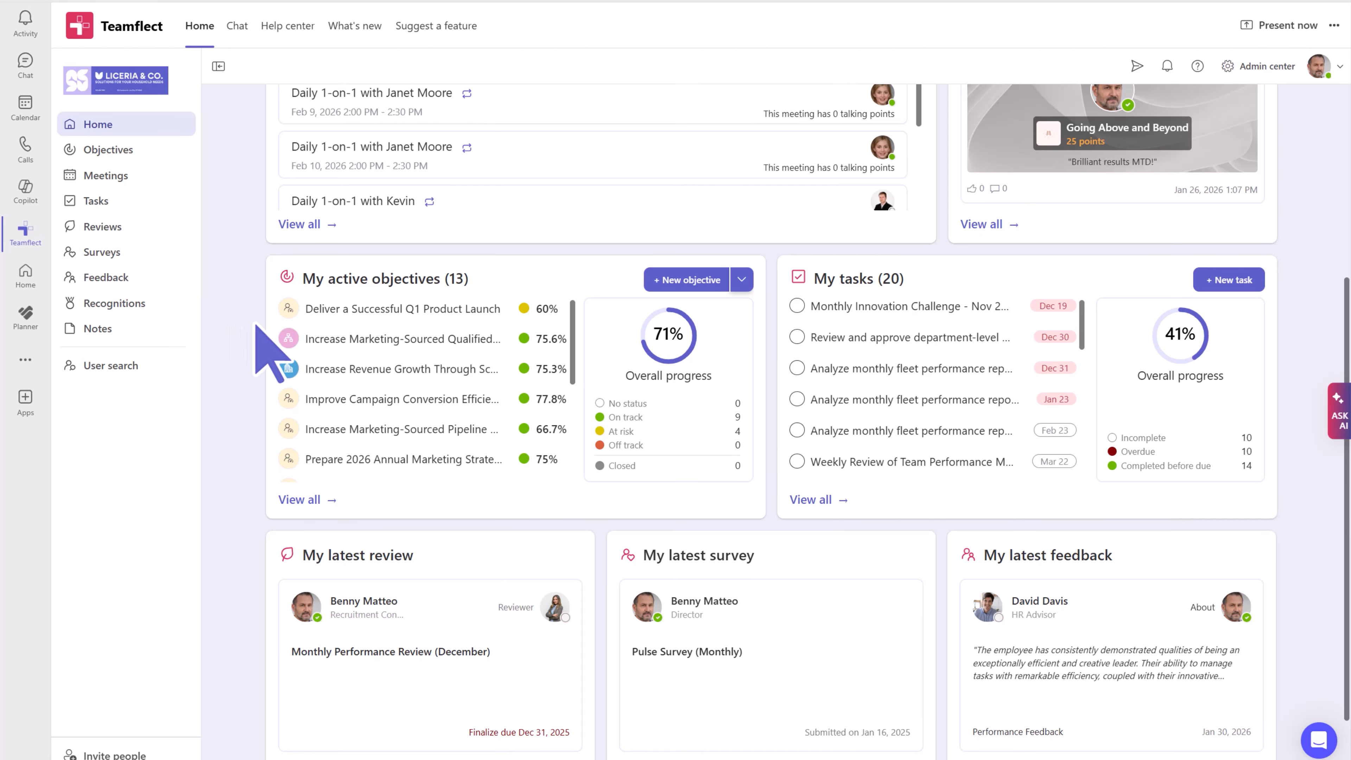
click(319, 343)
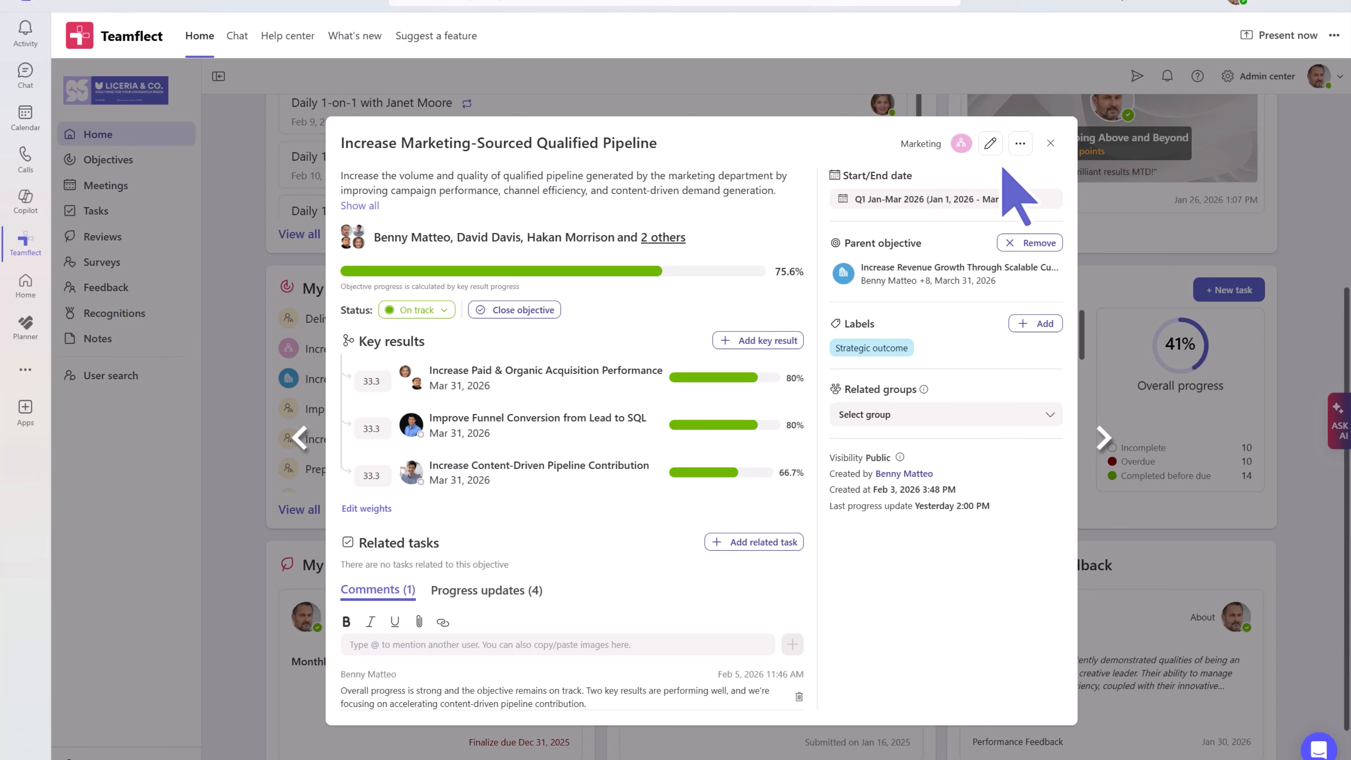
click(1050, 143)
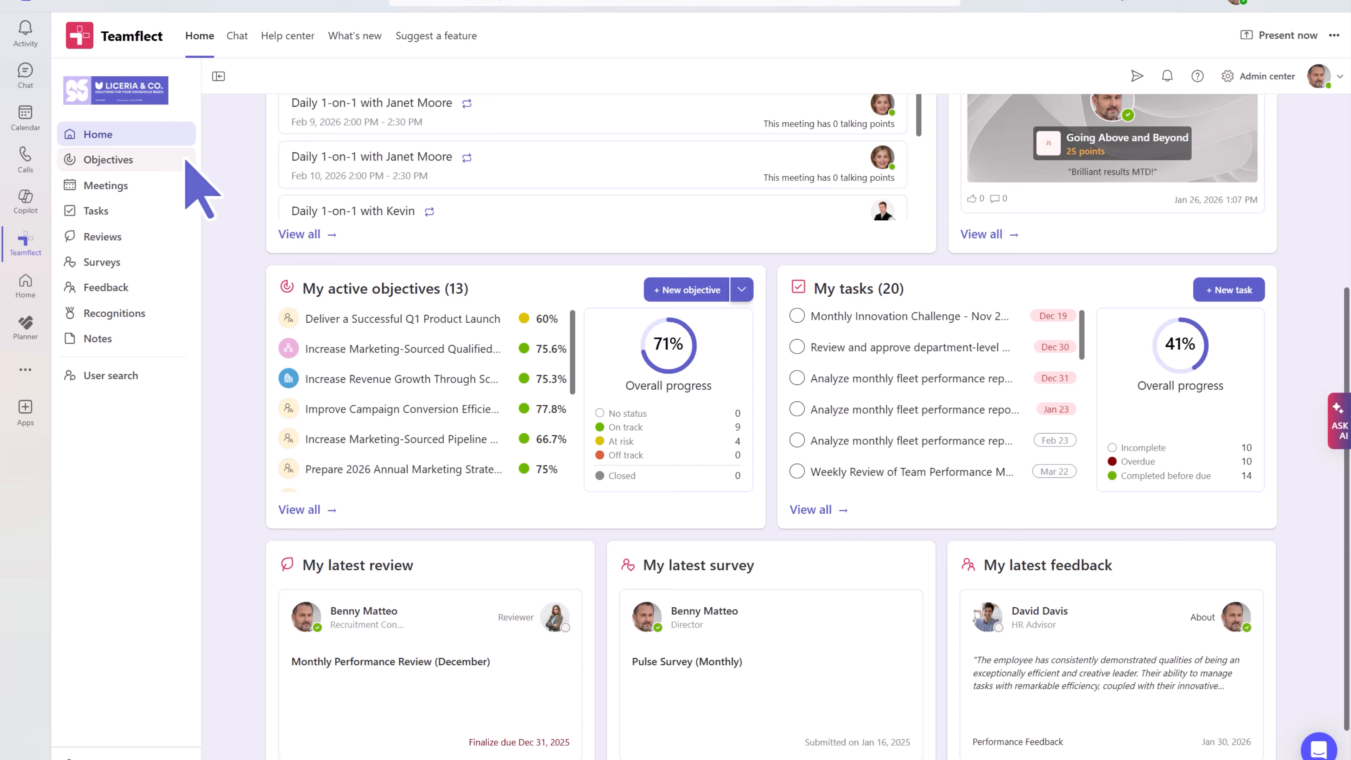
- Open My objectives, checking the period dropdown and filters but leaving both unchanged
click(187, 159)
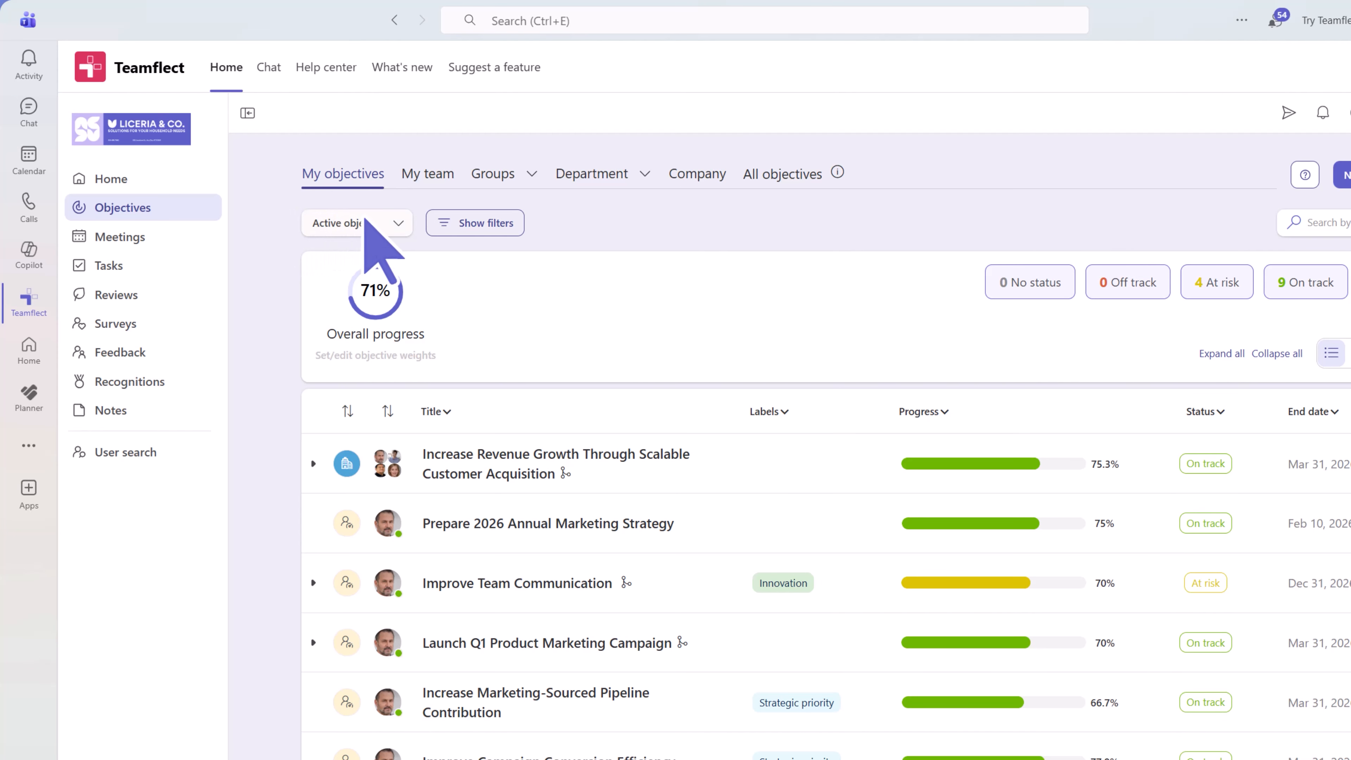
click(404, 224)
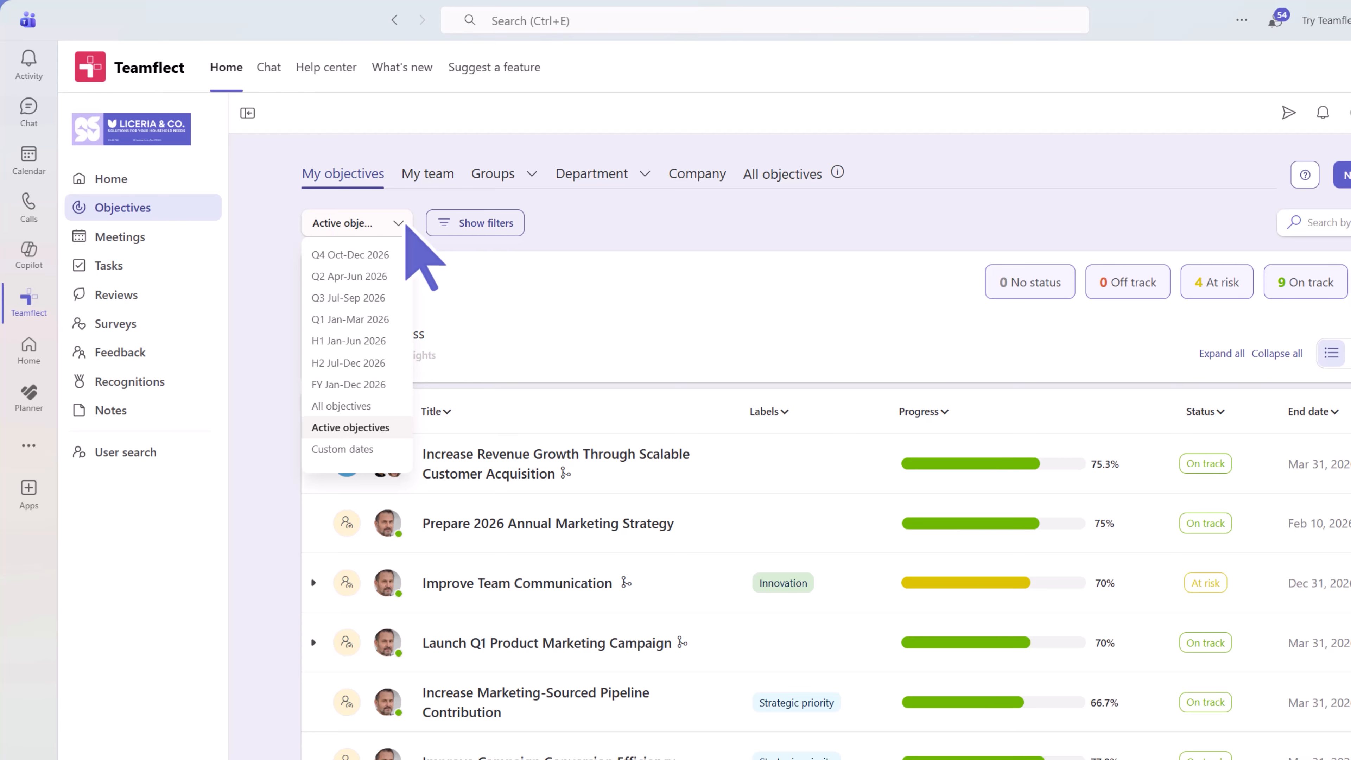
click(405, 224)
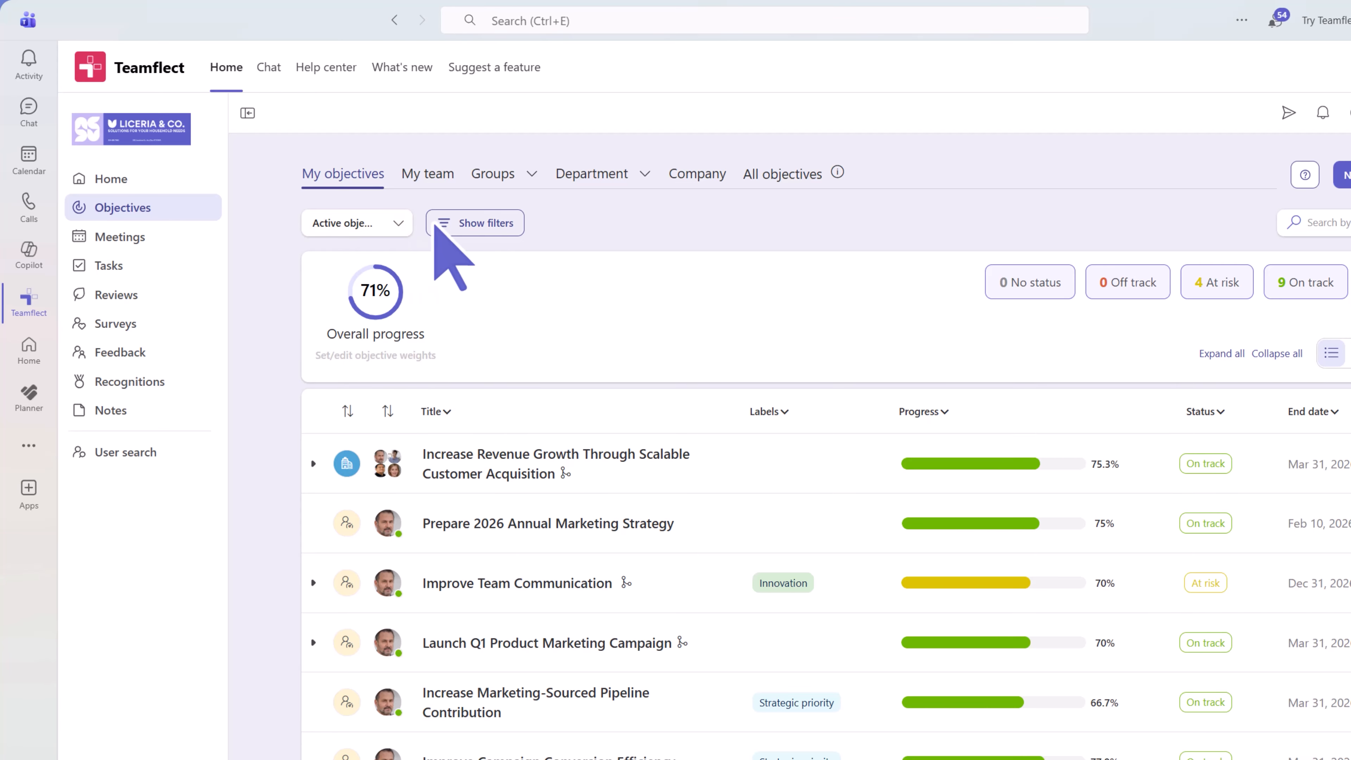
click(513, 224)
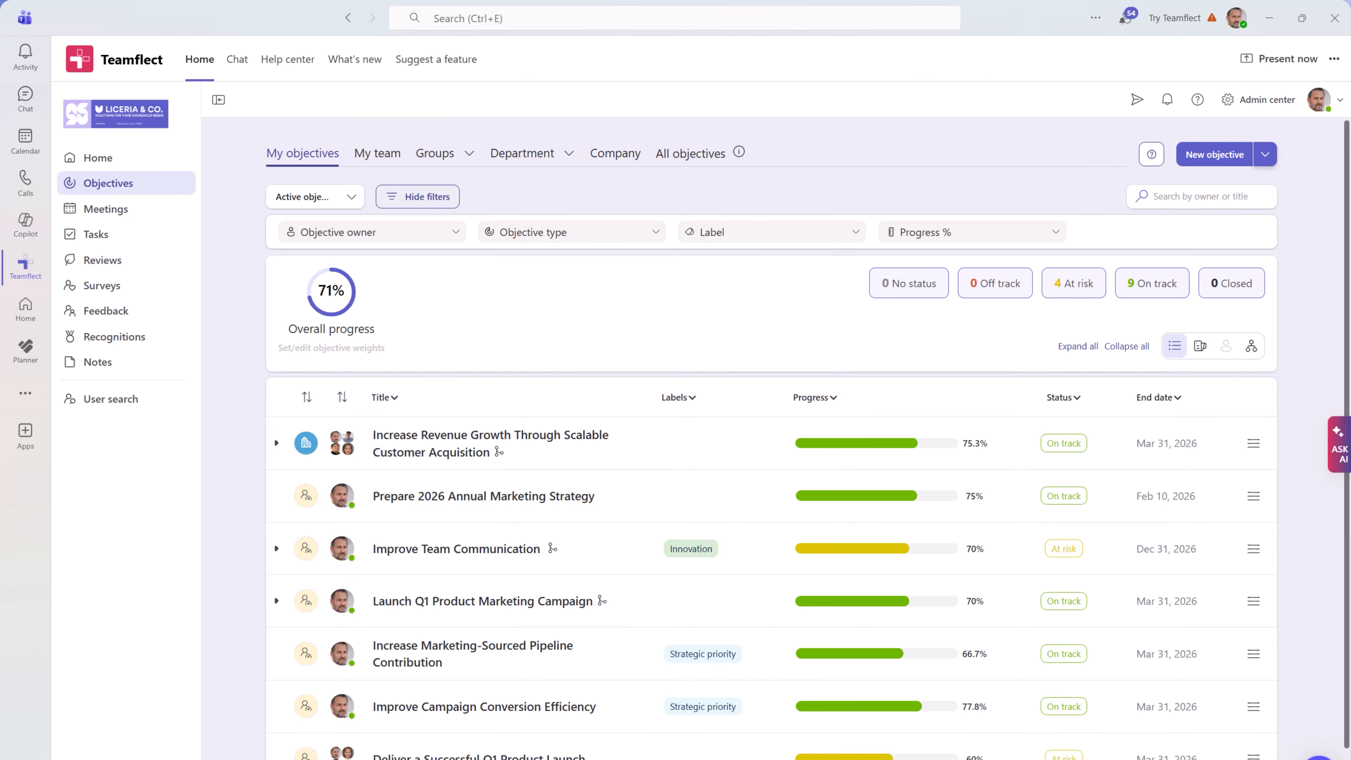
click(445, 198)
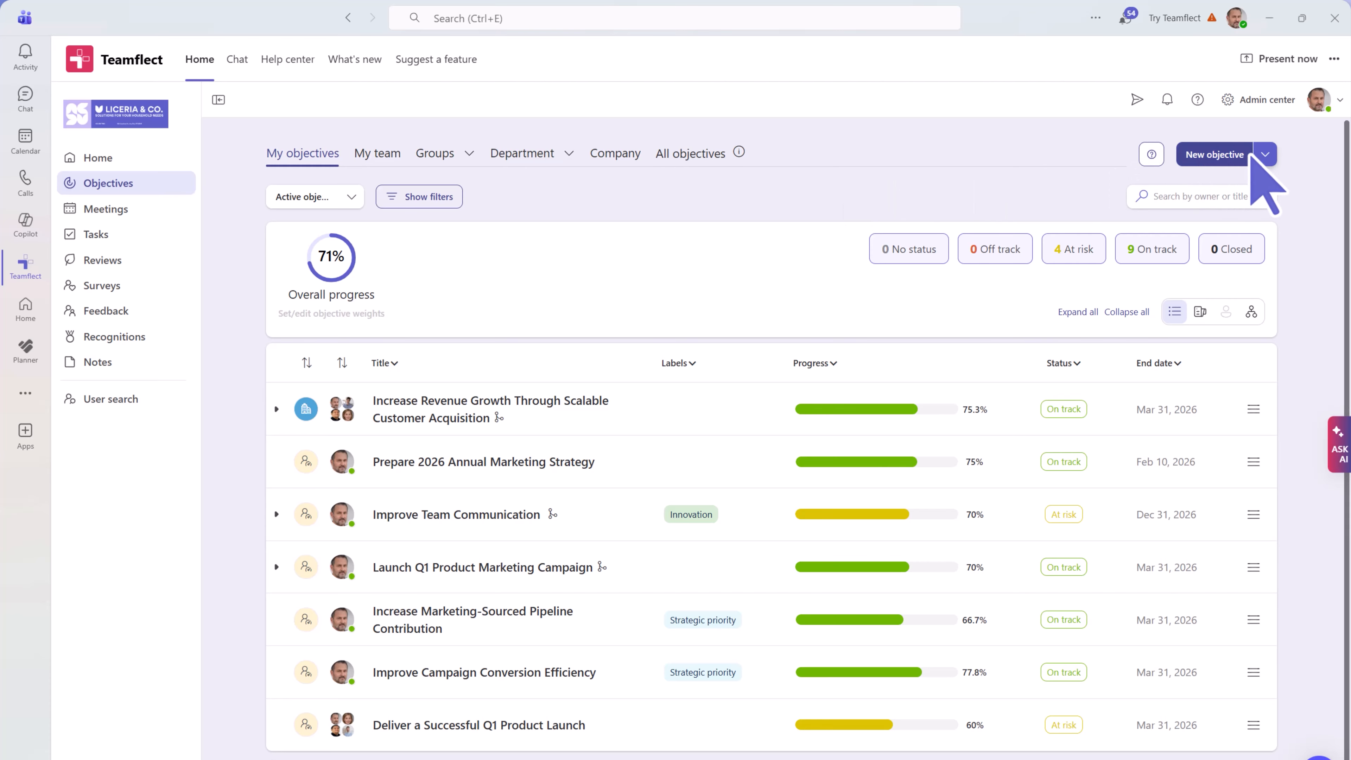
- Start a blank objective titled 'Increase Monthly Free Trial Sign-ups' with a 300-sign-ups-per-month description
click(1266, 156)
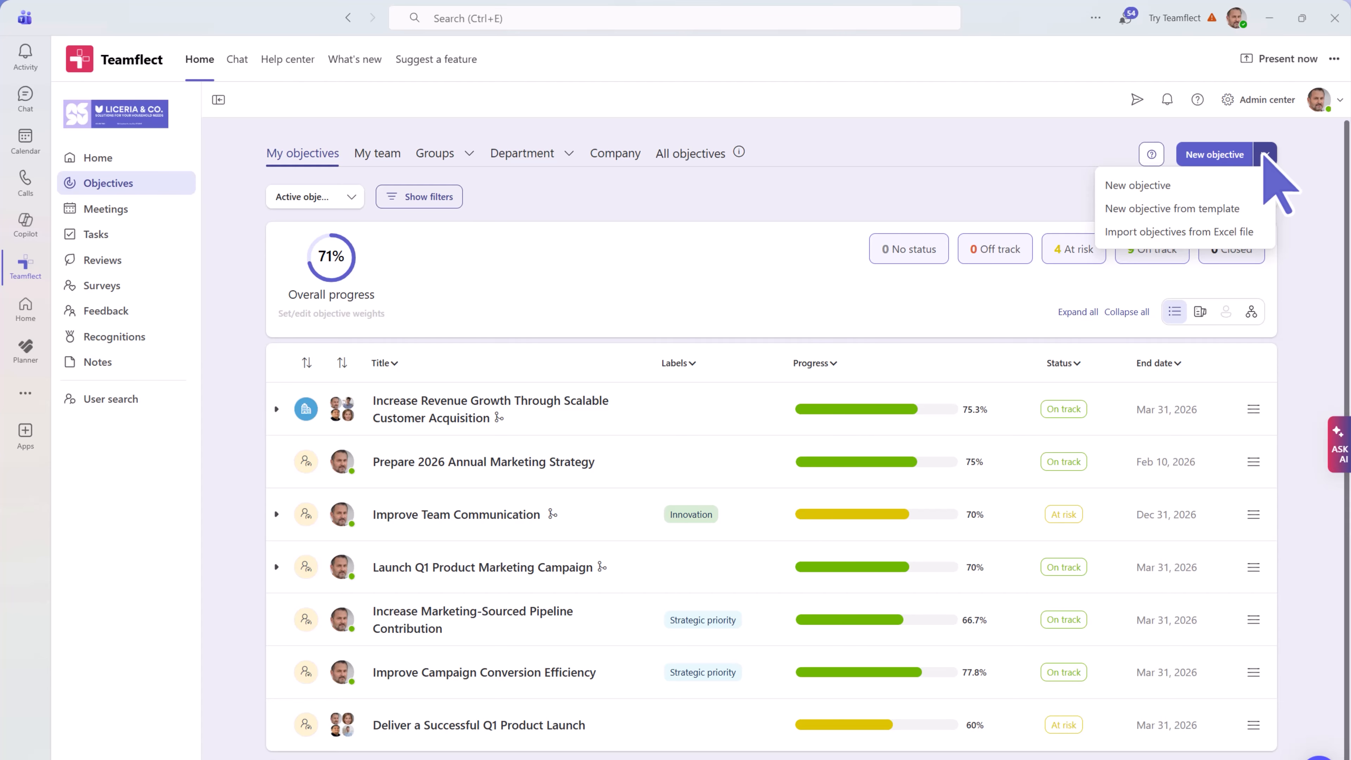
click(1186, 183)
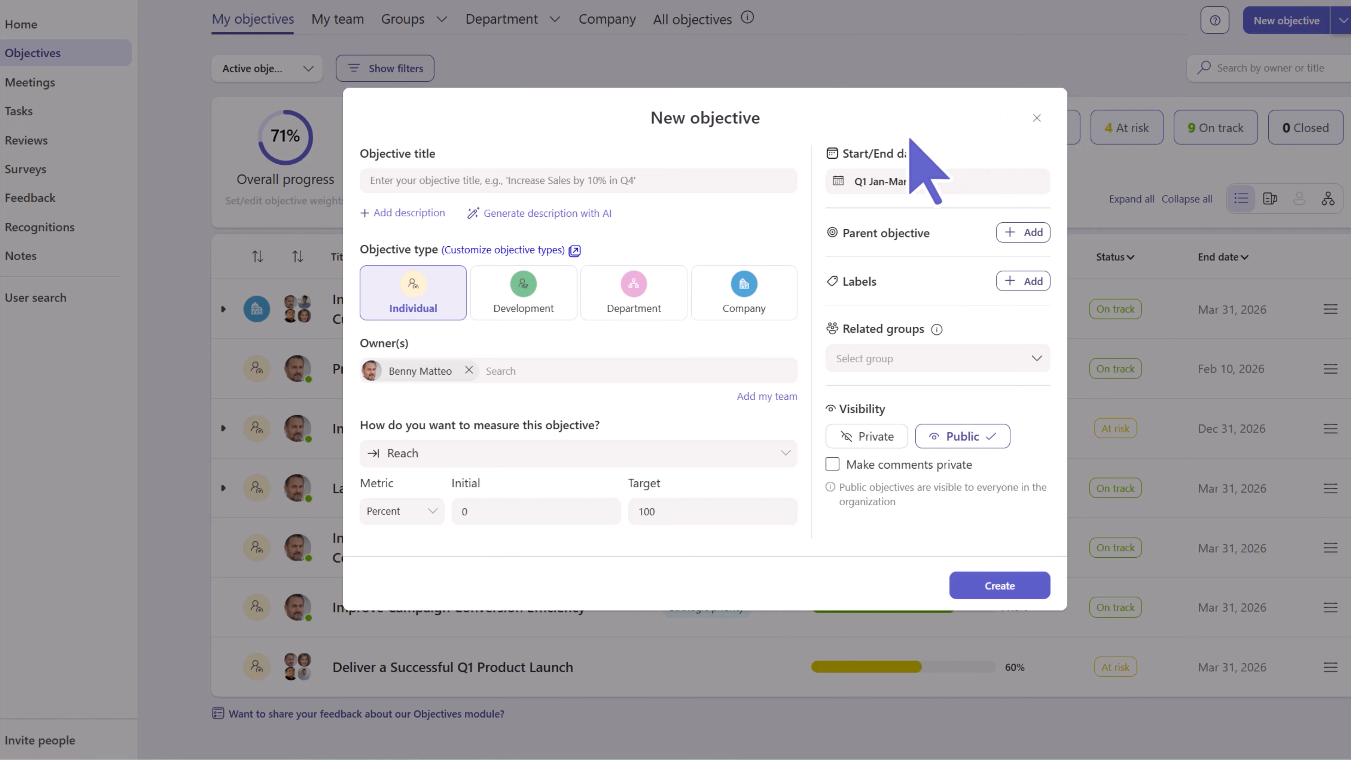
click(732, 186)
text(Increase Monthly Free Trial Sign-ups)
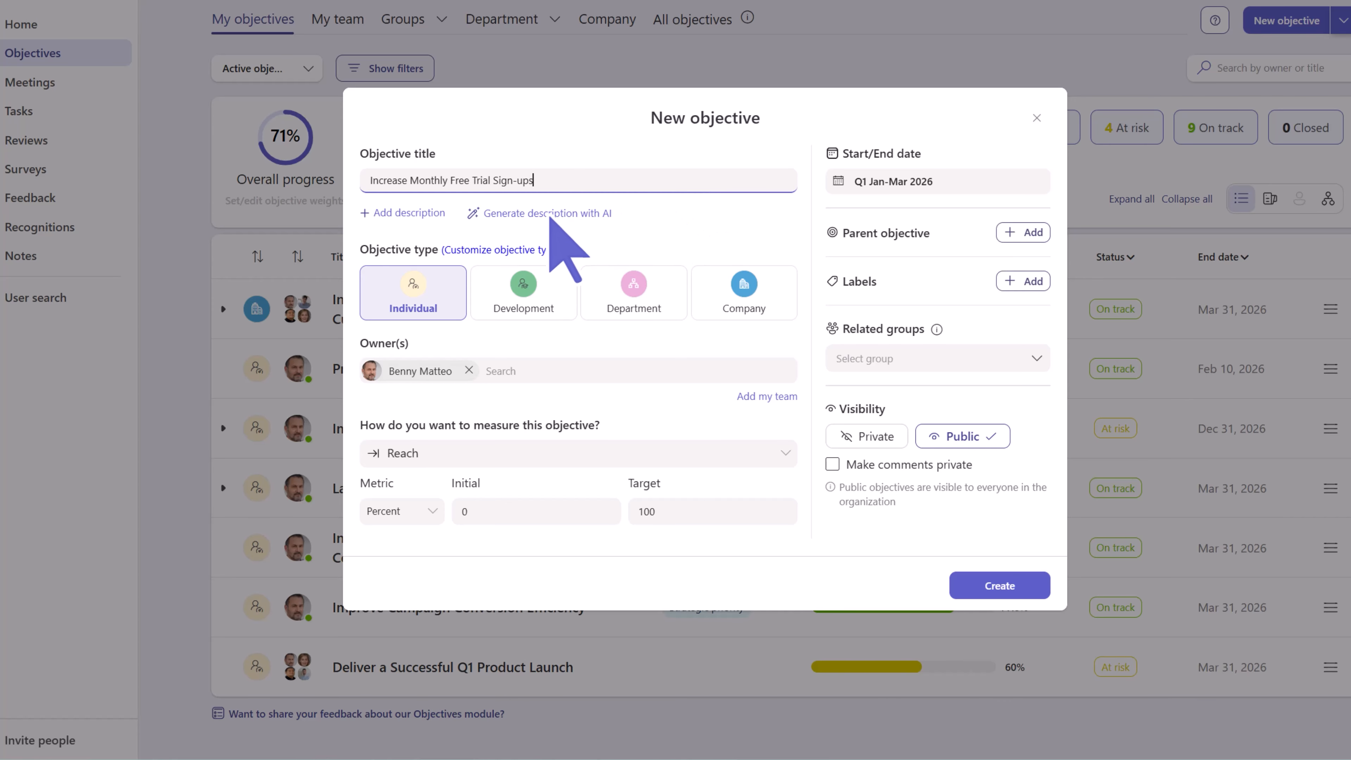
click(423, 218)
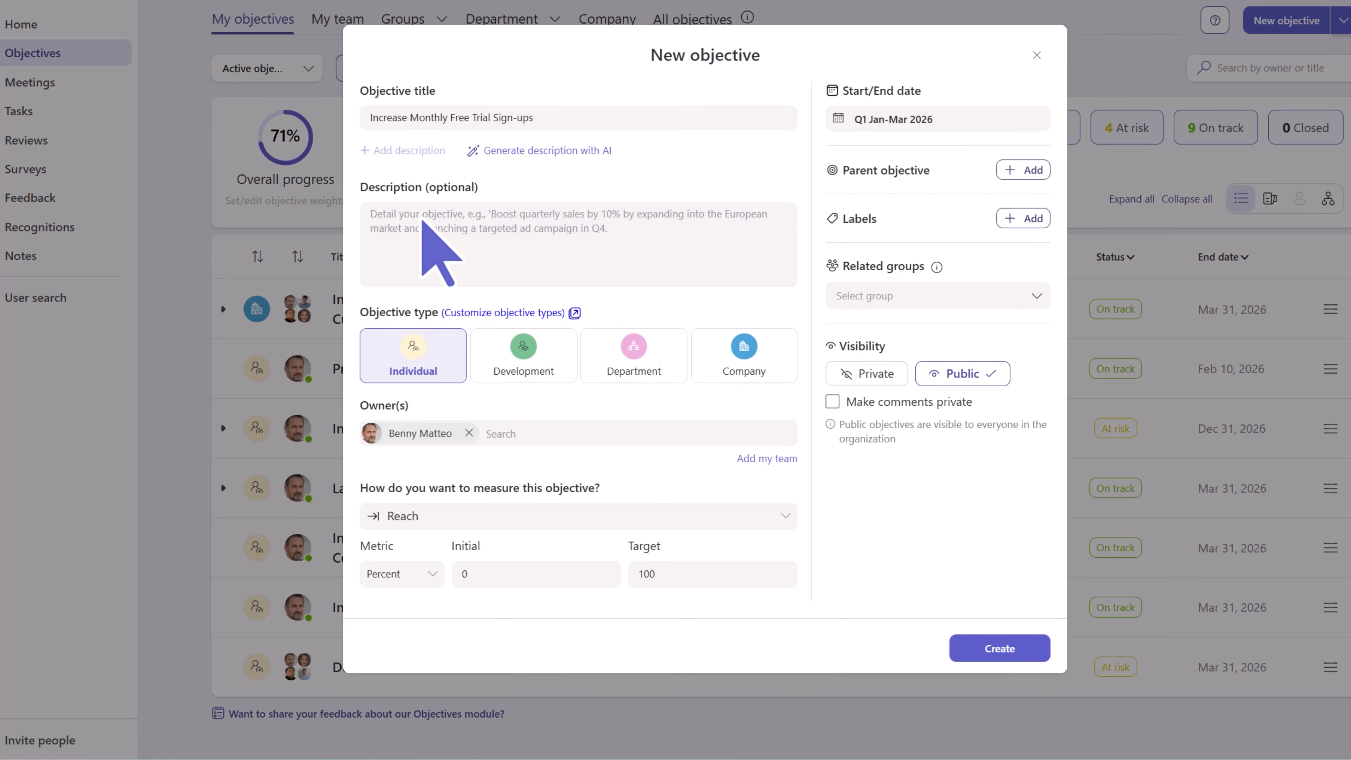
text(Track and increase the number of free trial sign-ups to reach 300 sign-ups per month)
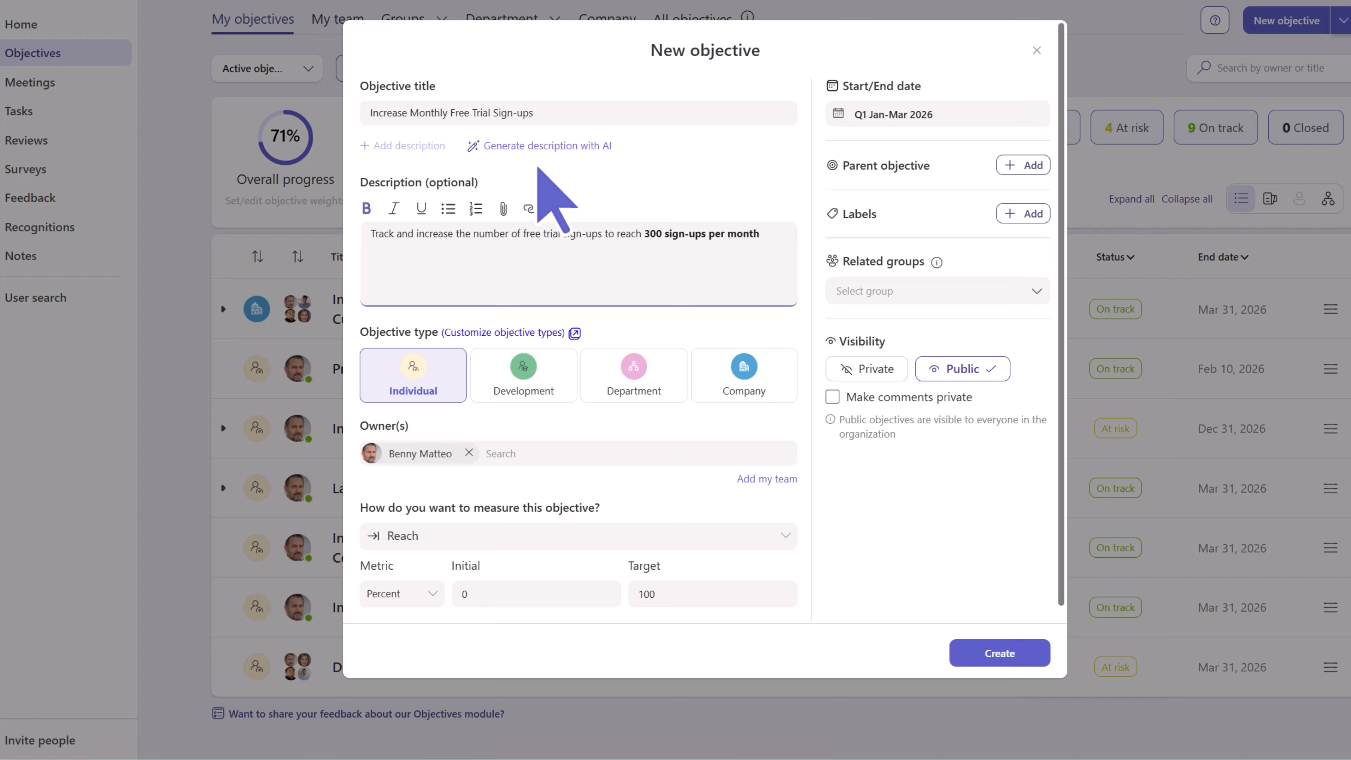
click(537, 167)
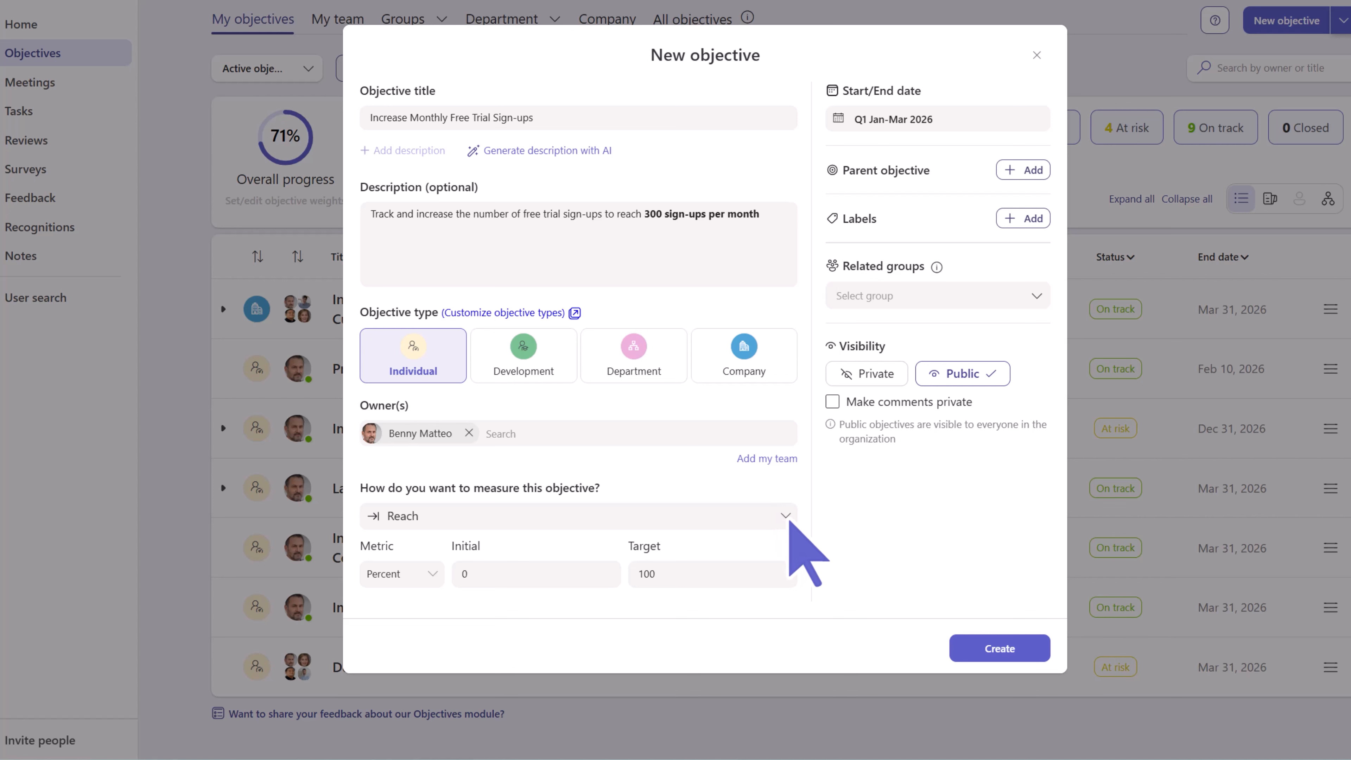
- Keep Reach as the measurement, switch the metric to Number, and set the target to 300
click(785, 516)
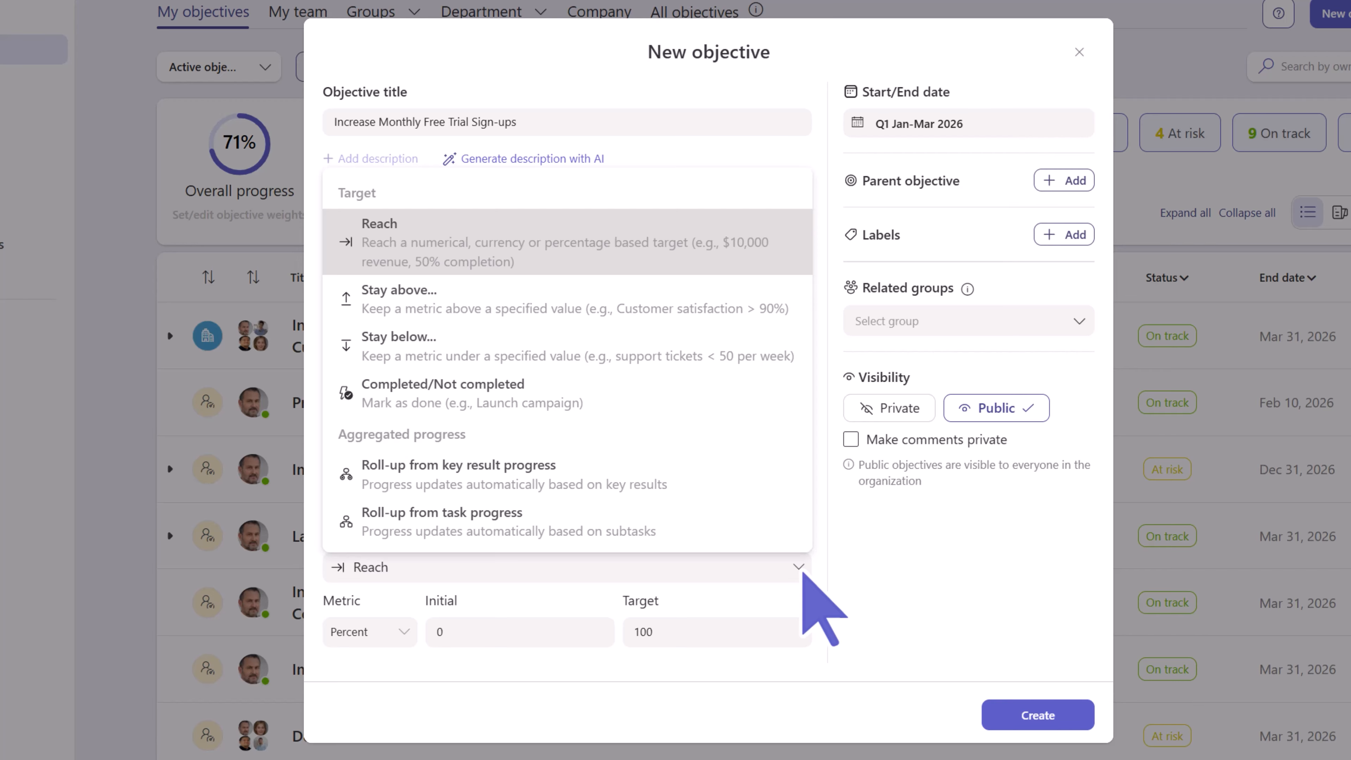
click(804, 574)
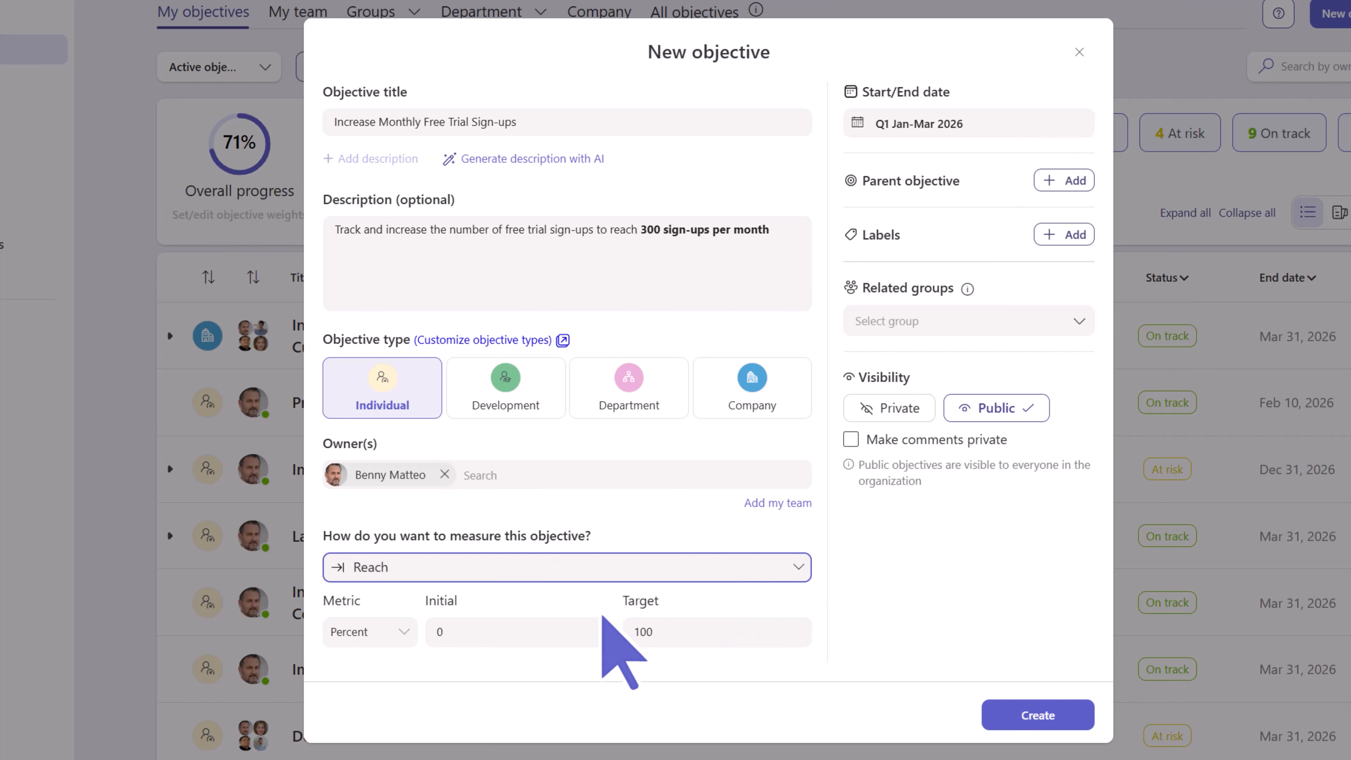
click(401, 639)
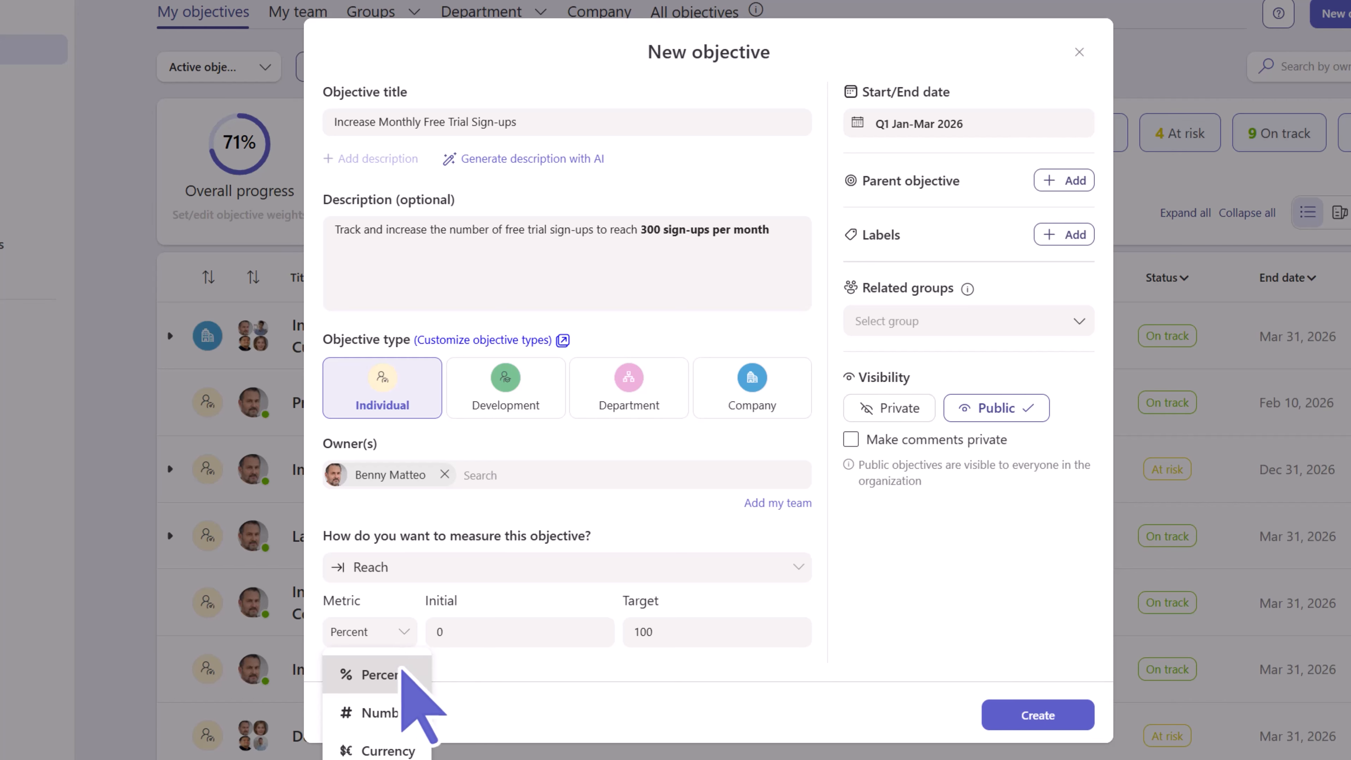
click(402, 713)
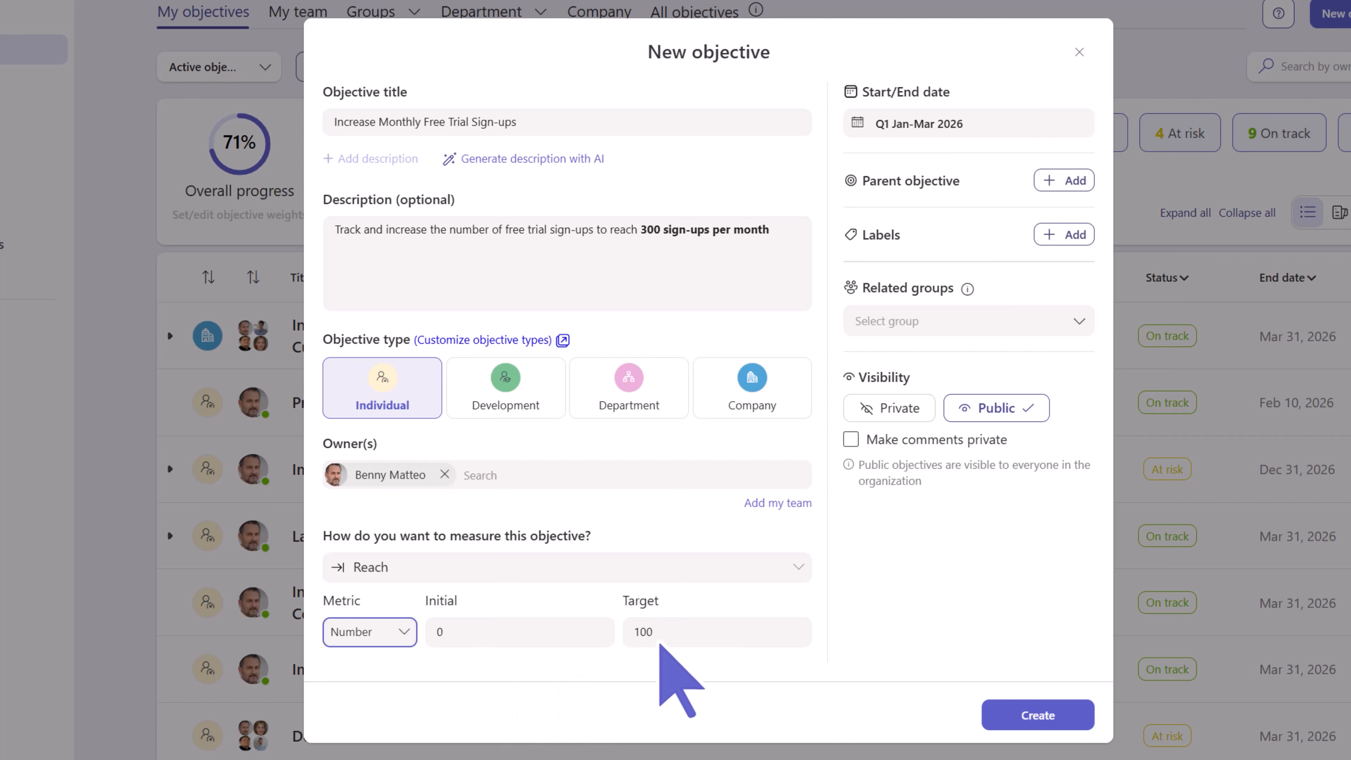
click(666, 638)
key(BackSpace)
key(BackSpace)
key(BackSpace)
text(300)
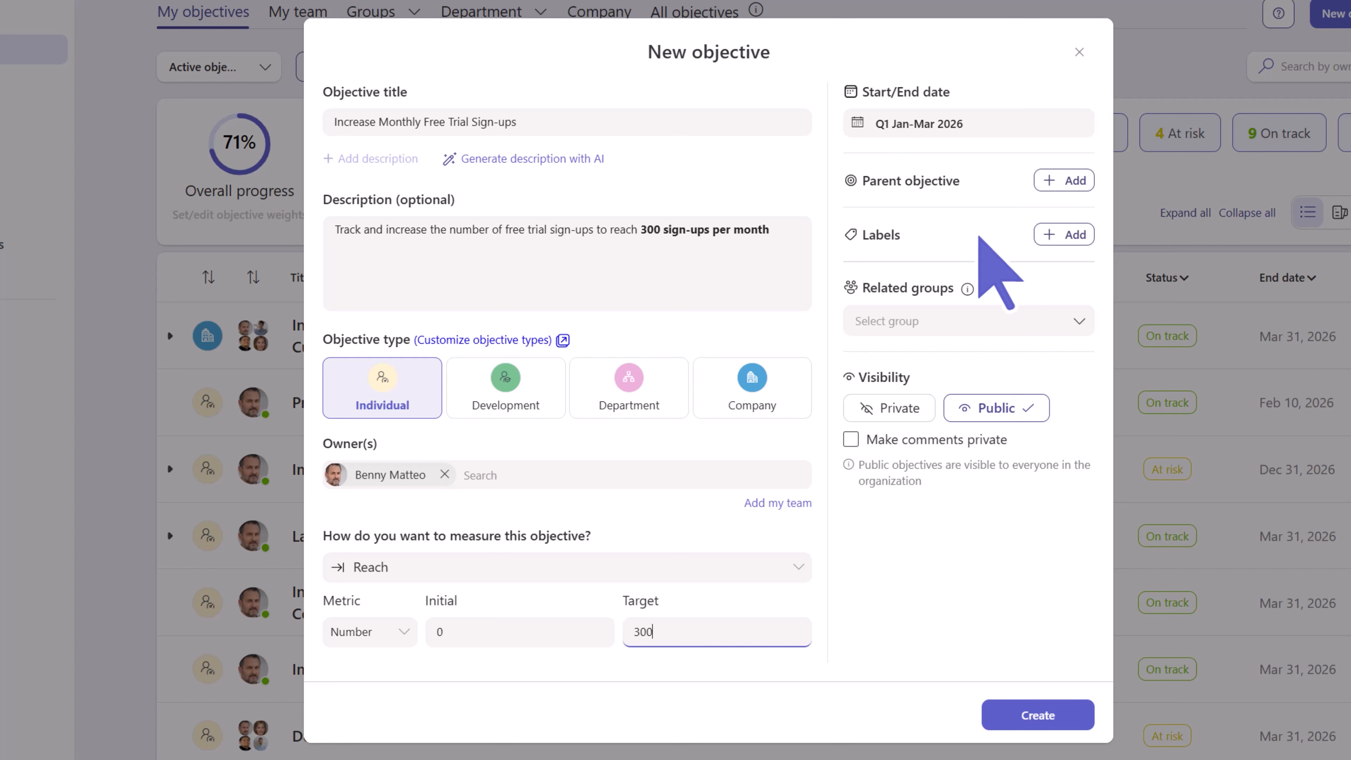
- Tag the new objective with the High priority label
click(1050, 237)
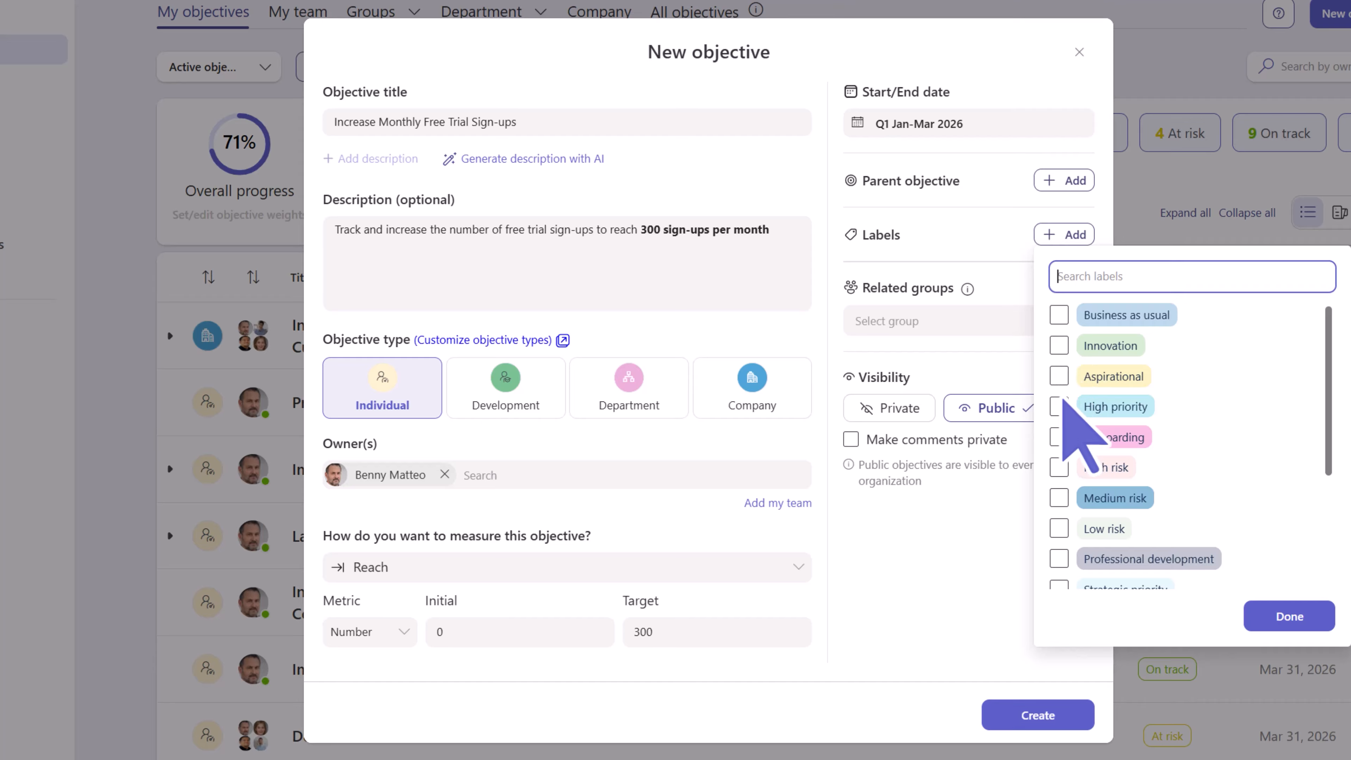
click(1059, 406)
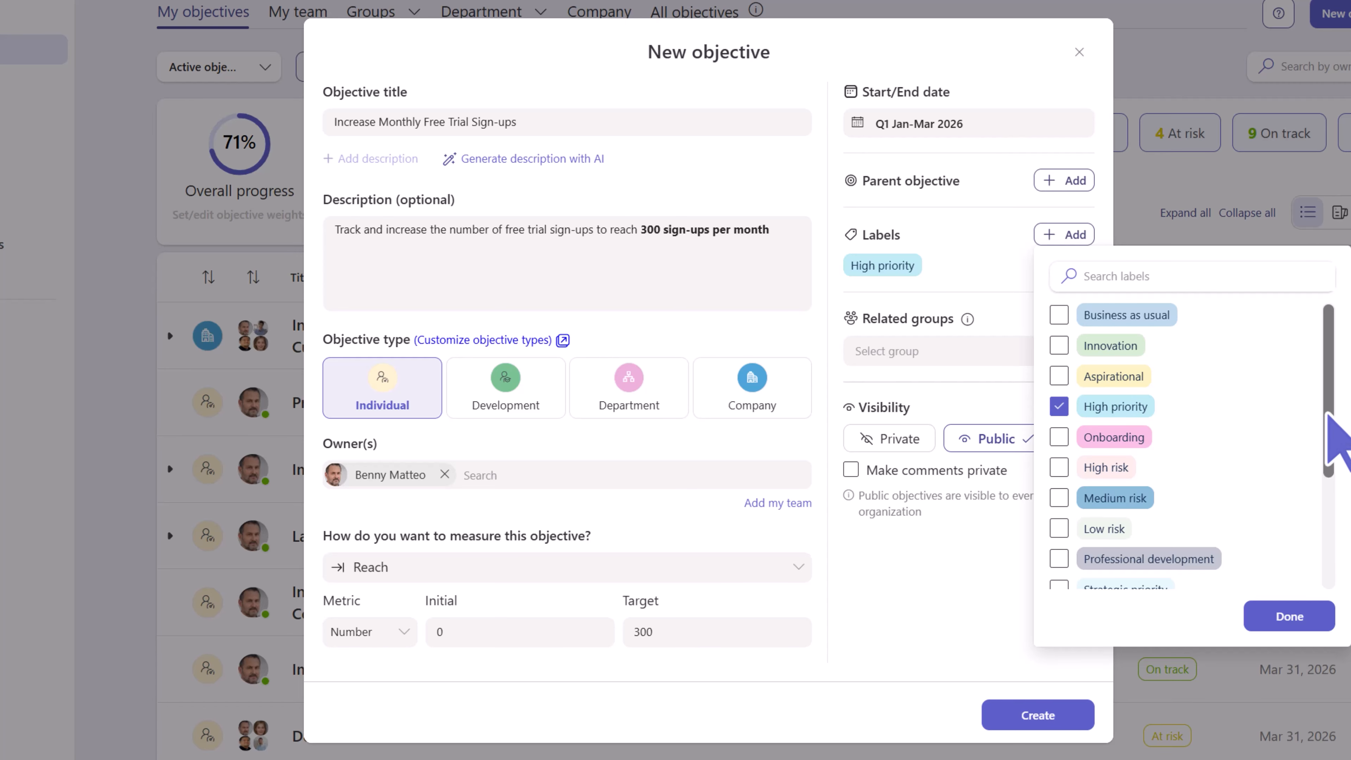
drag(1329, 417, 1331, 542)
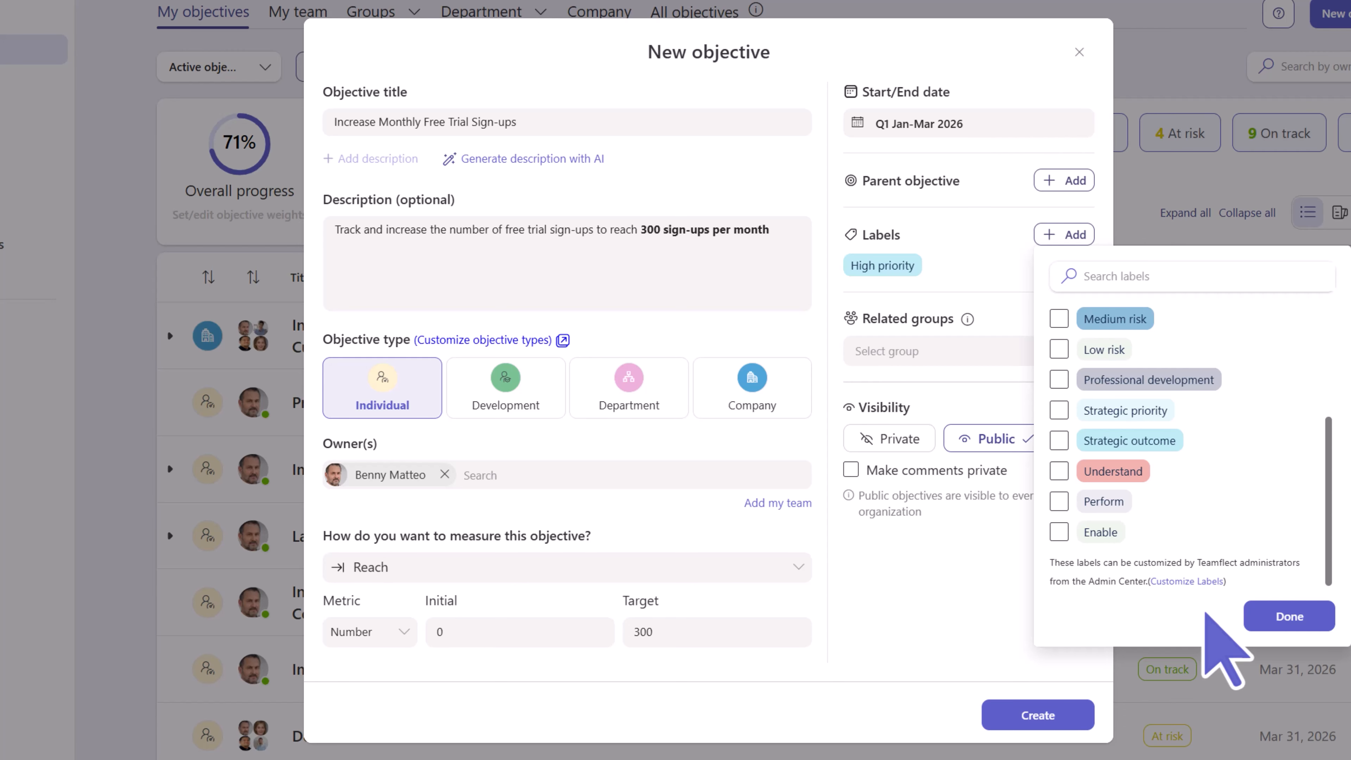
click(1251, 614)
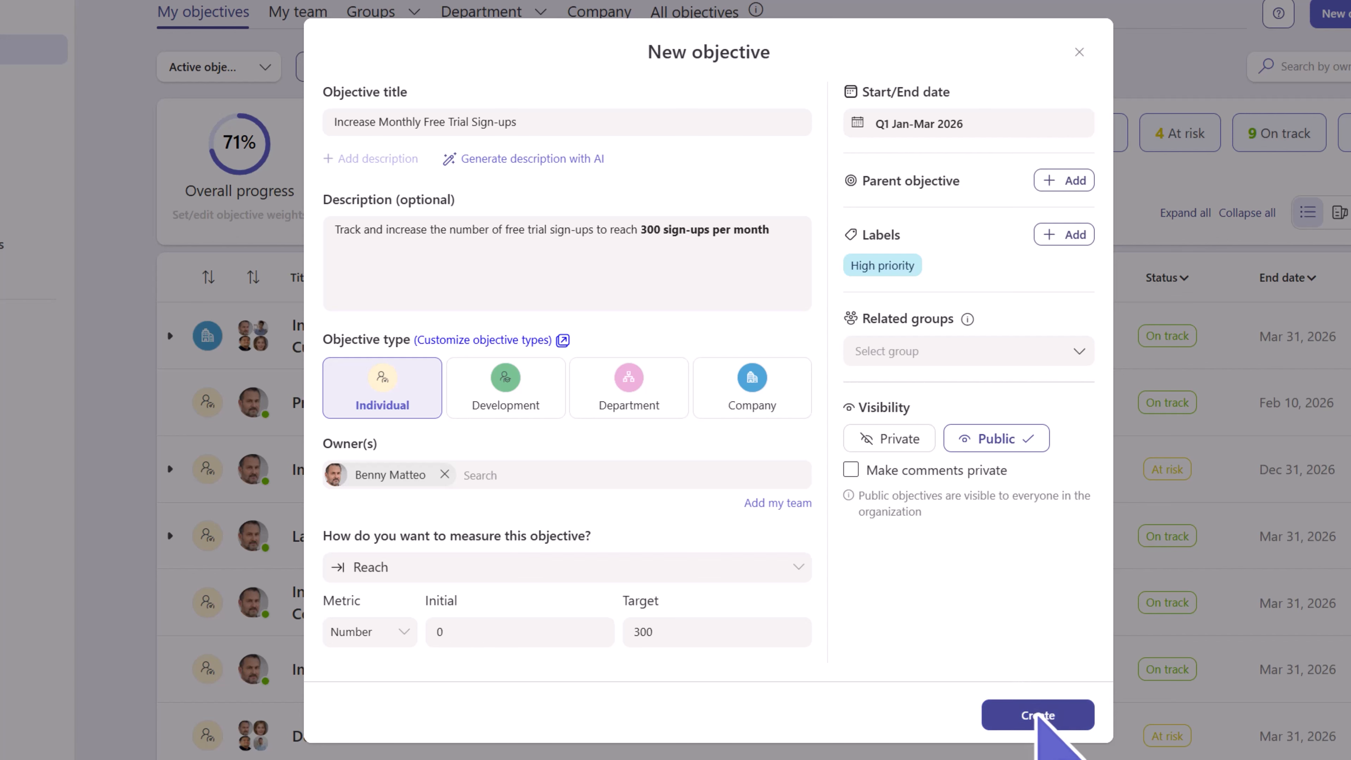
- Create the objective, then look over the Connect to data source options and close them
click(1037, 715)
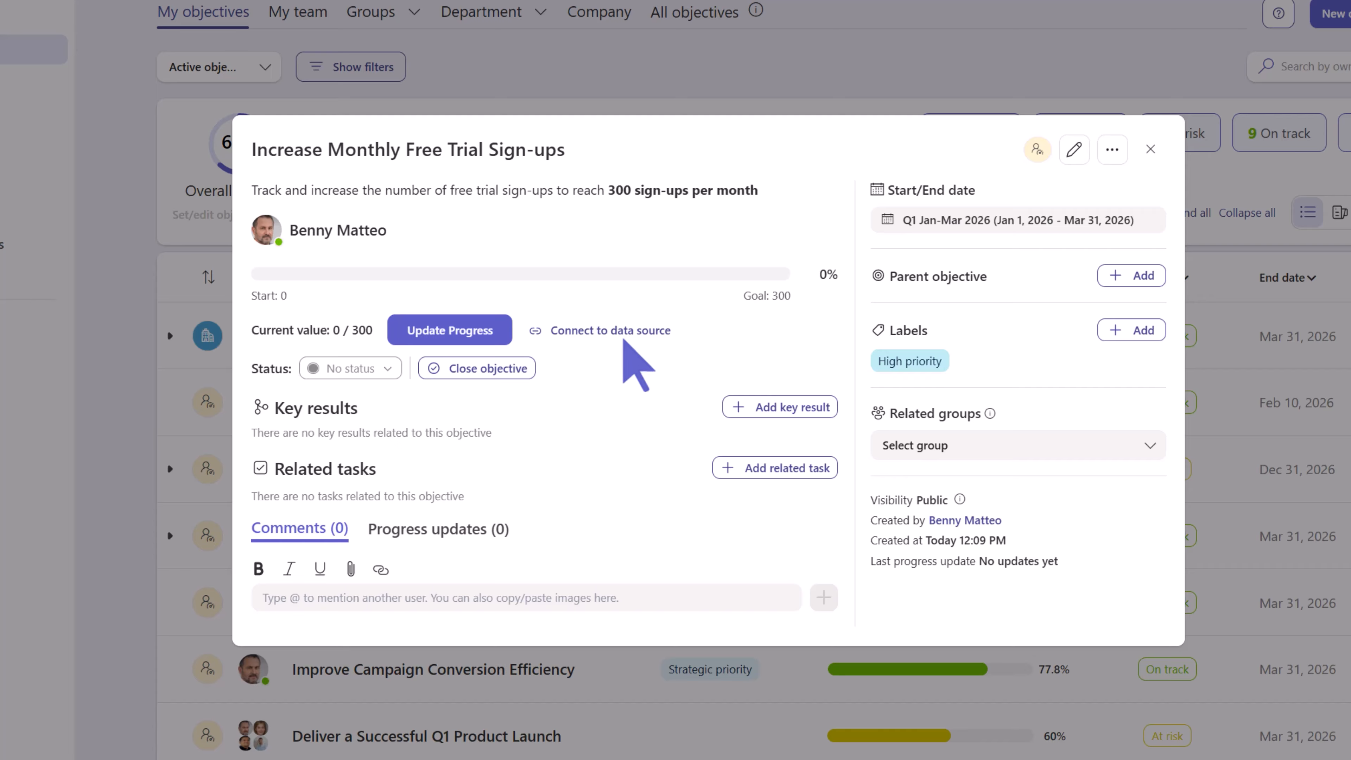
click(624, 336)
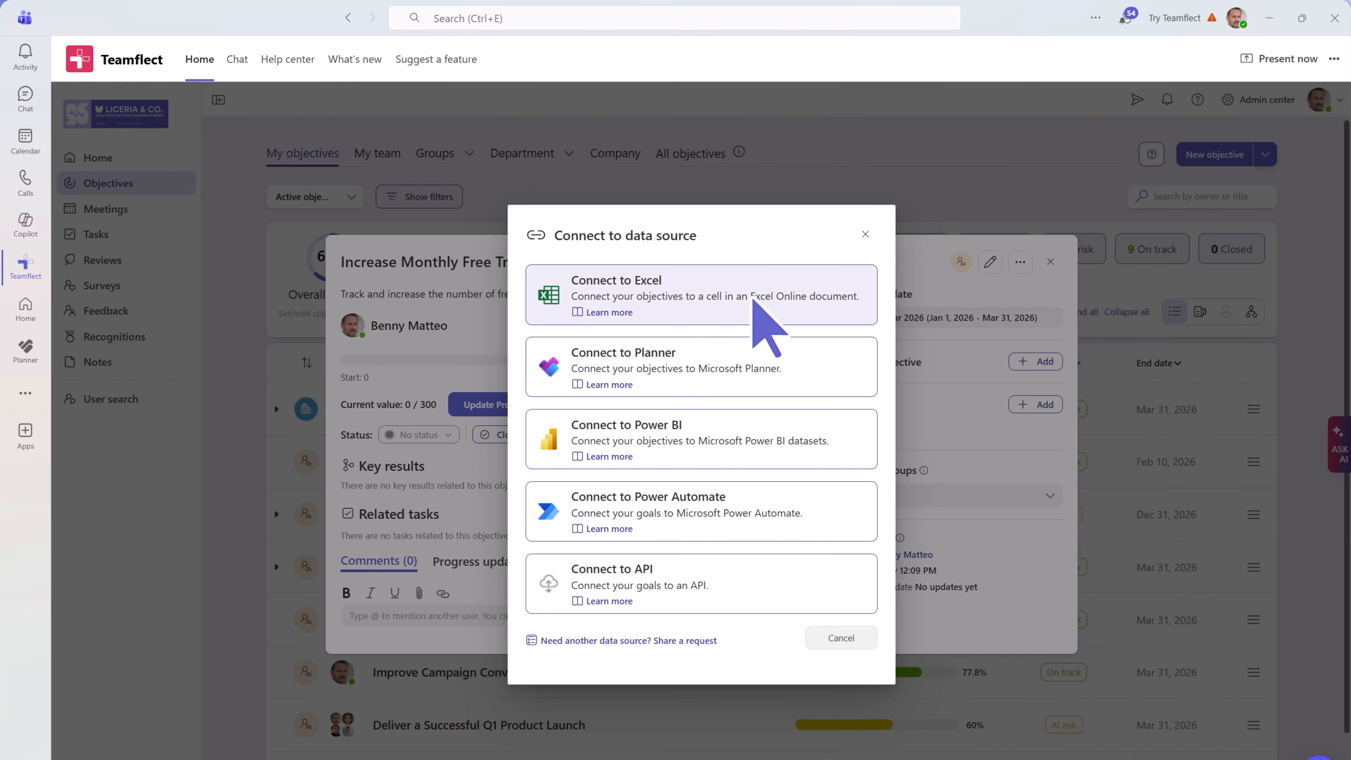
click(865, 234)
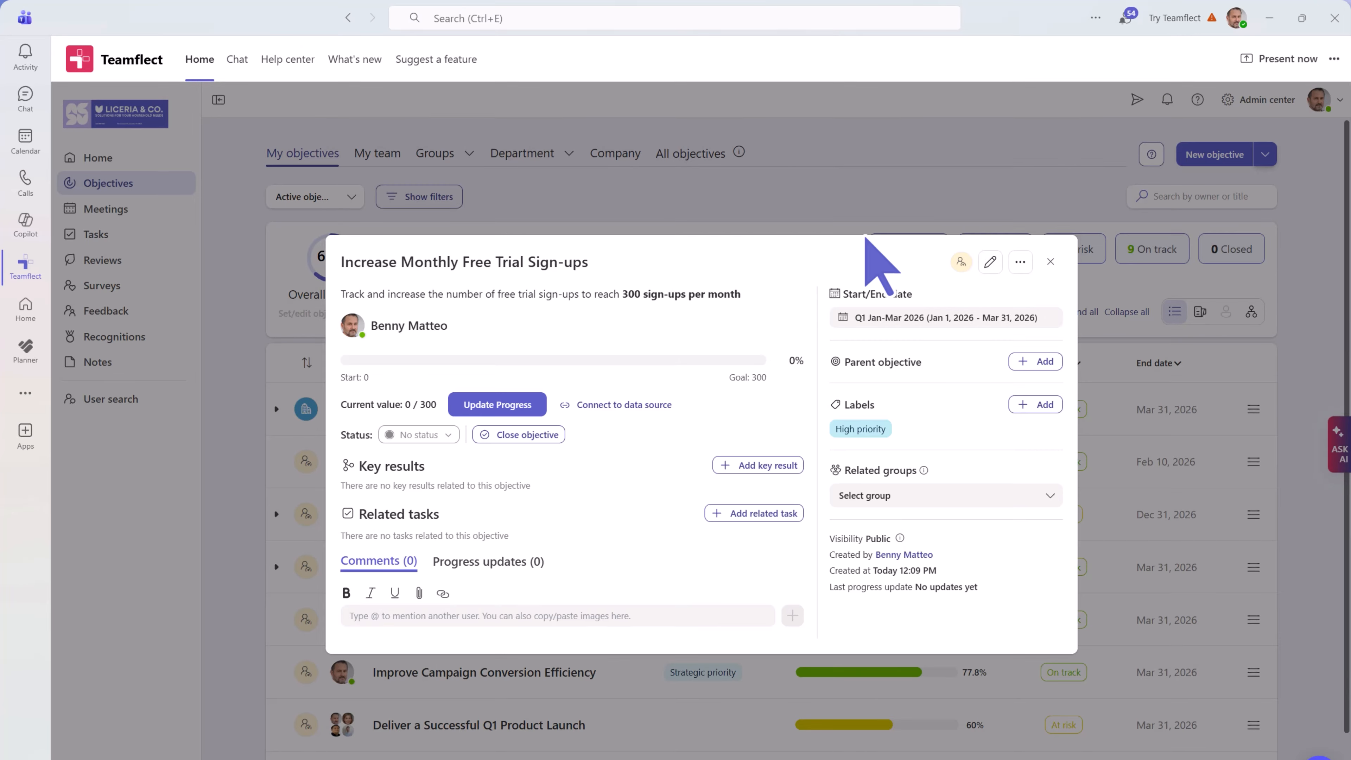
- Browse objective templates in the HR, Sales & Revenue, Operations and Engineering & Product categories
click(1048, 261)
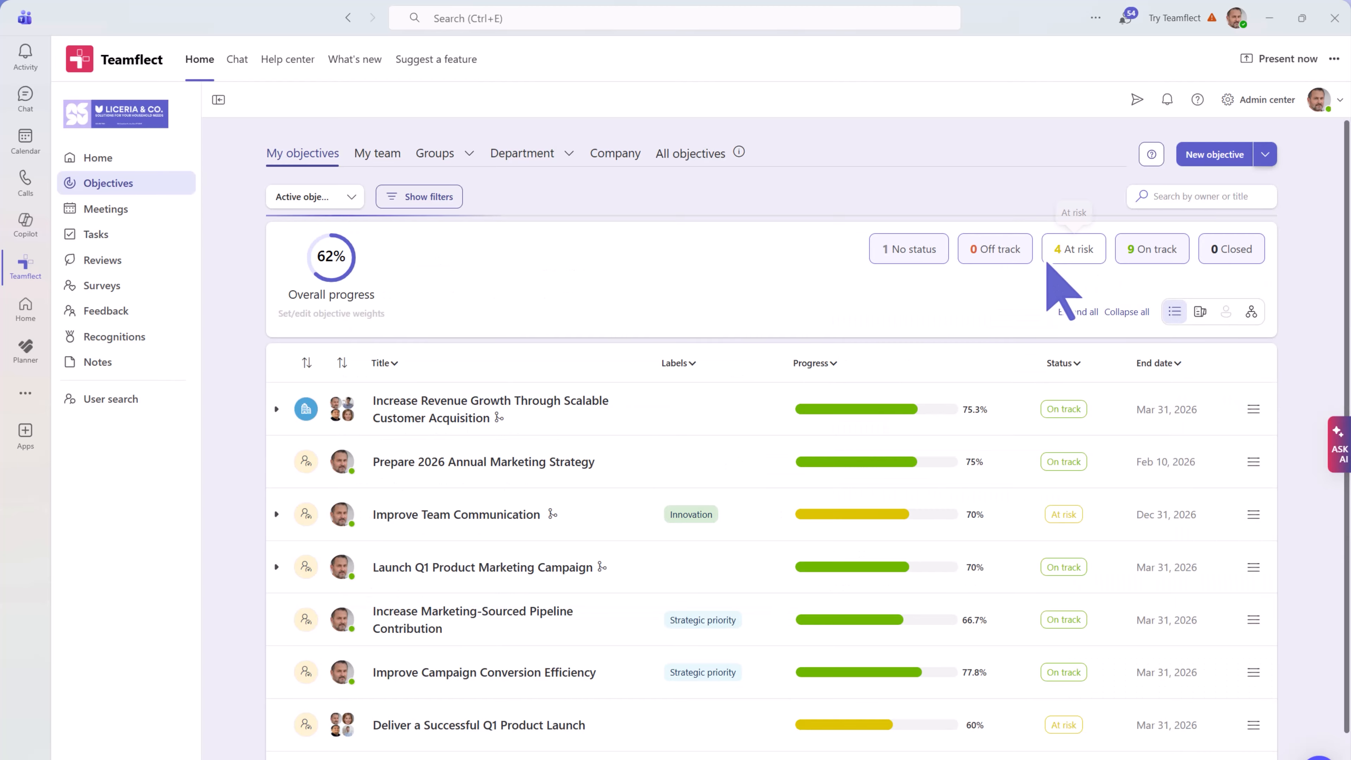
click(1269, 157)
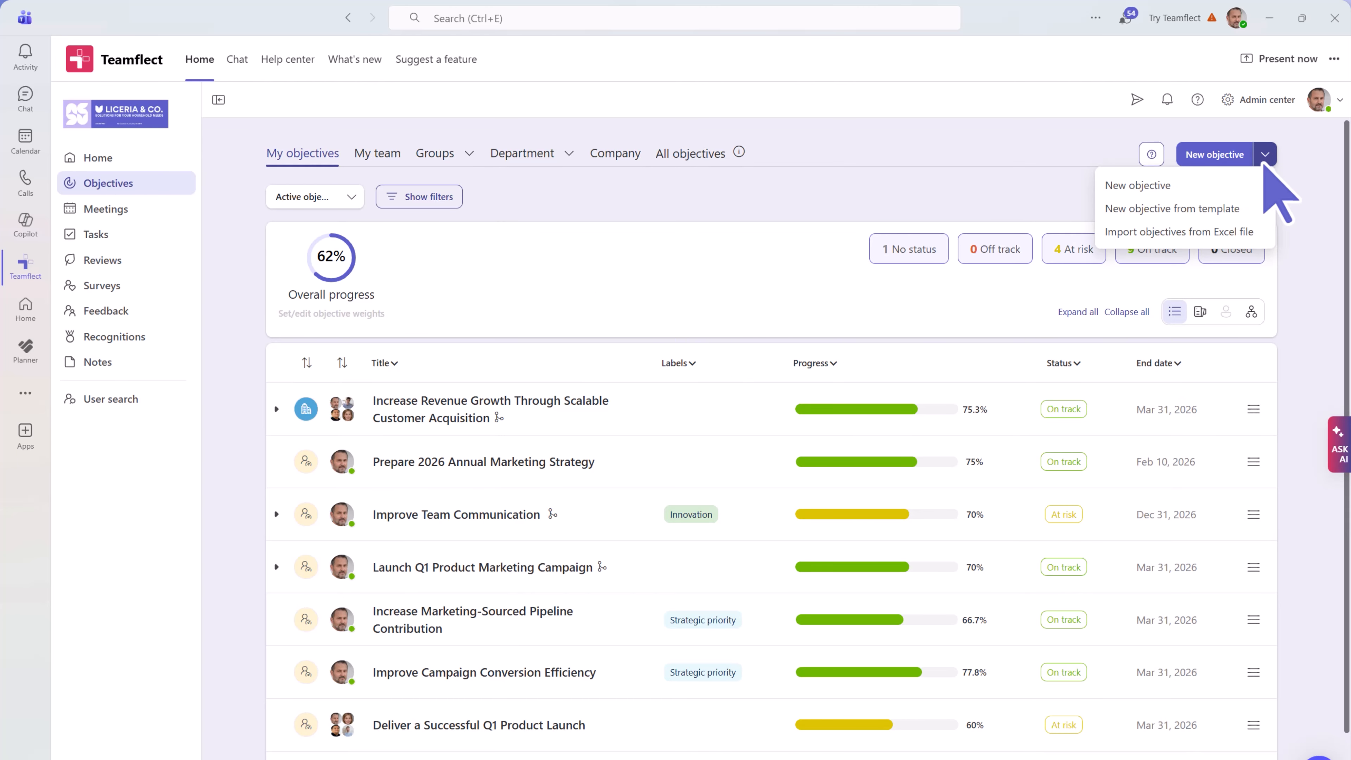
click(1197, 209)
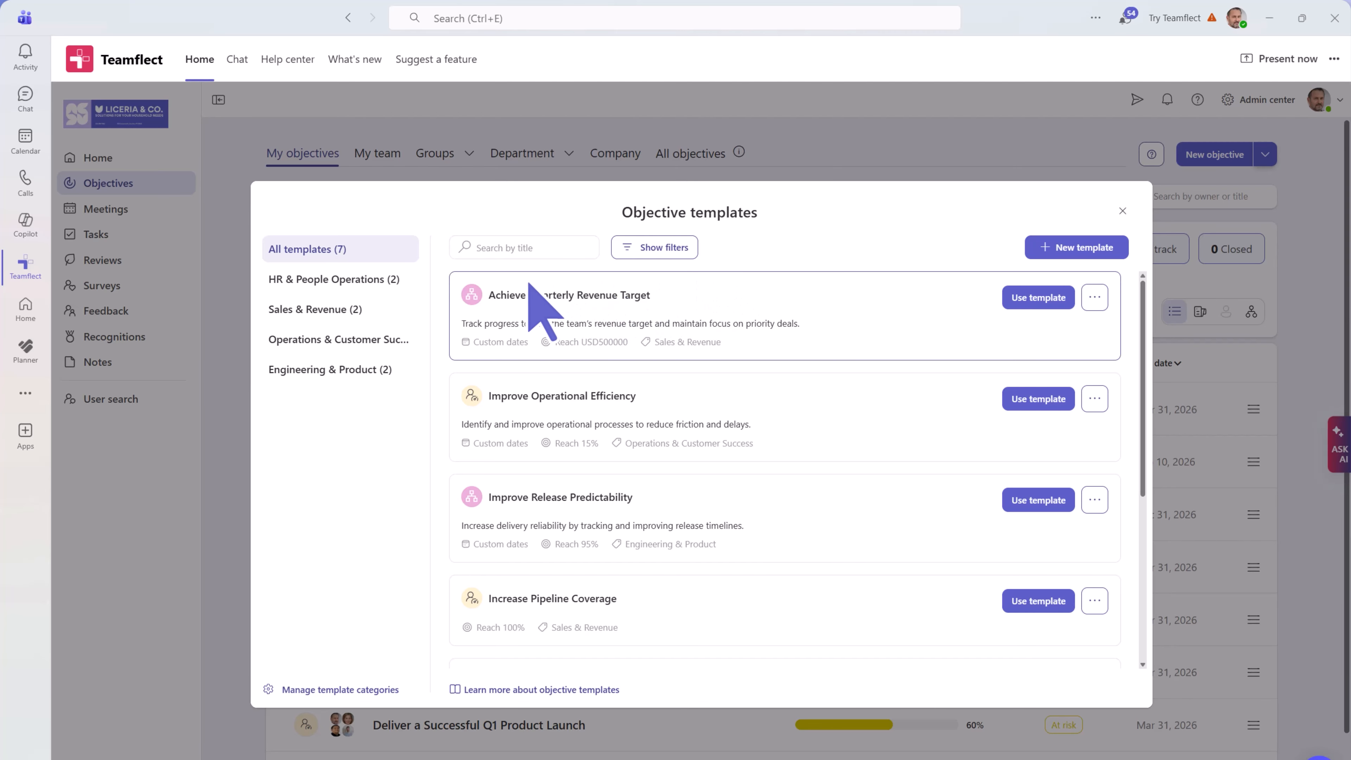
click(412, 284)
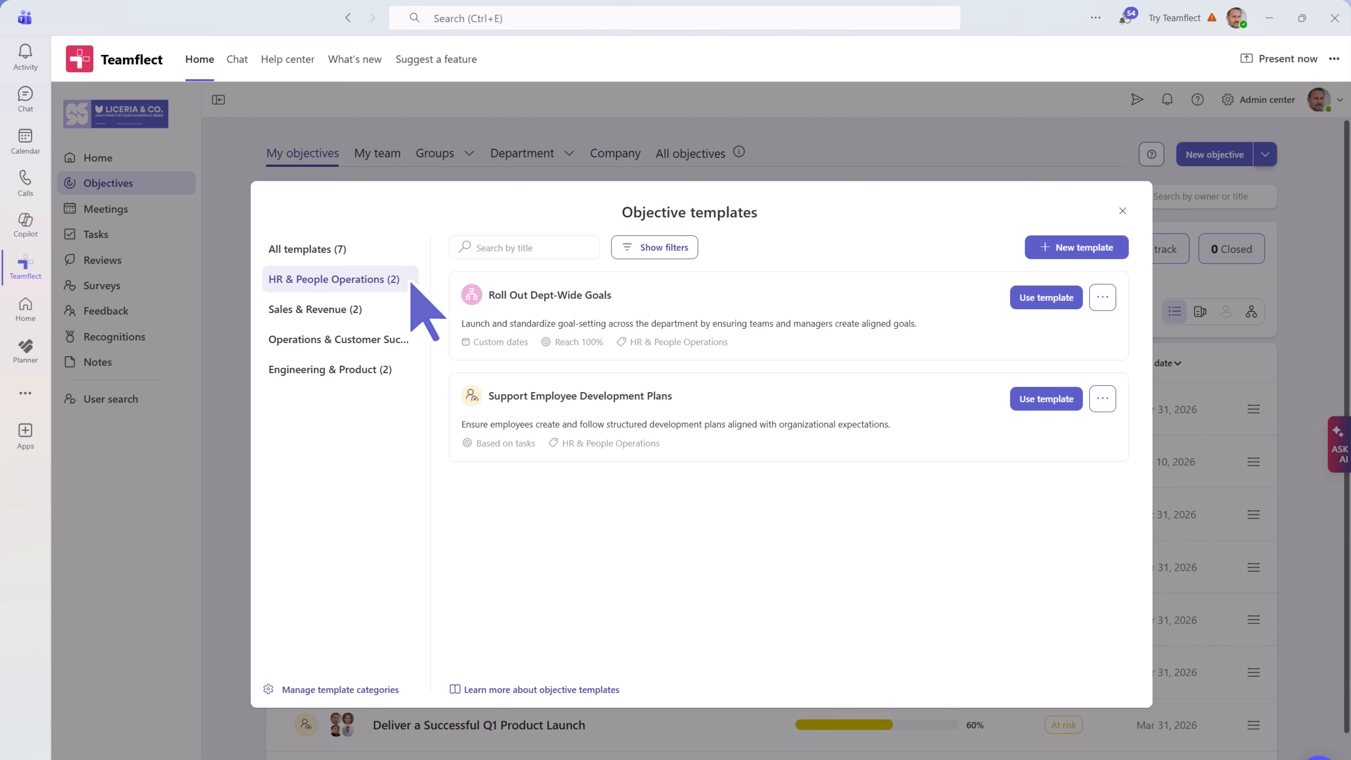
click(385, 313)
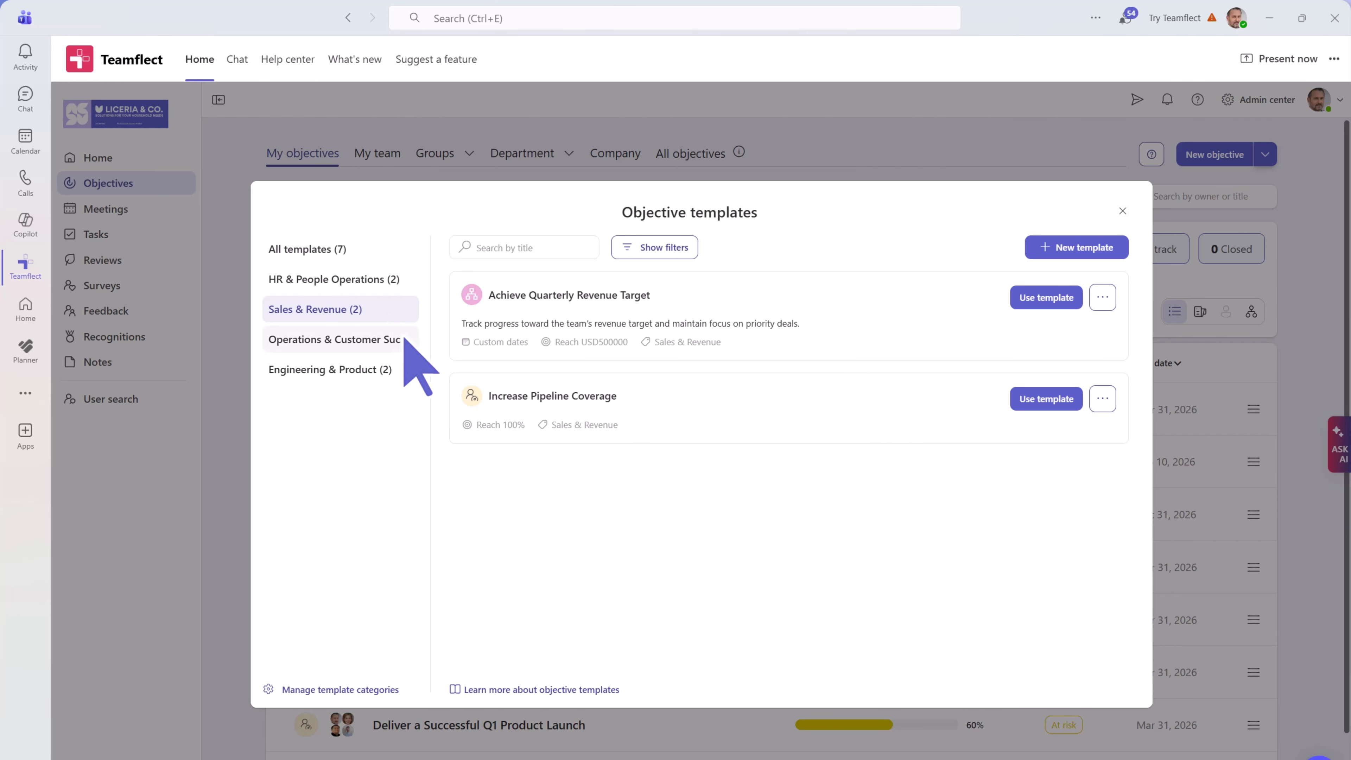
click(405, 341)
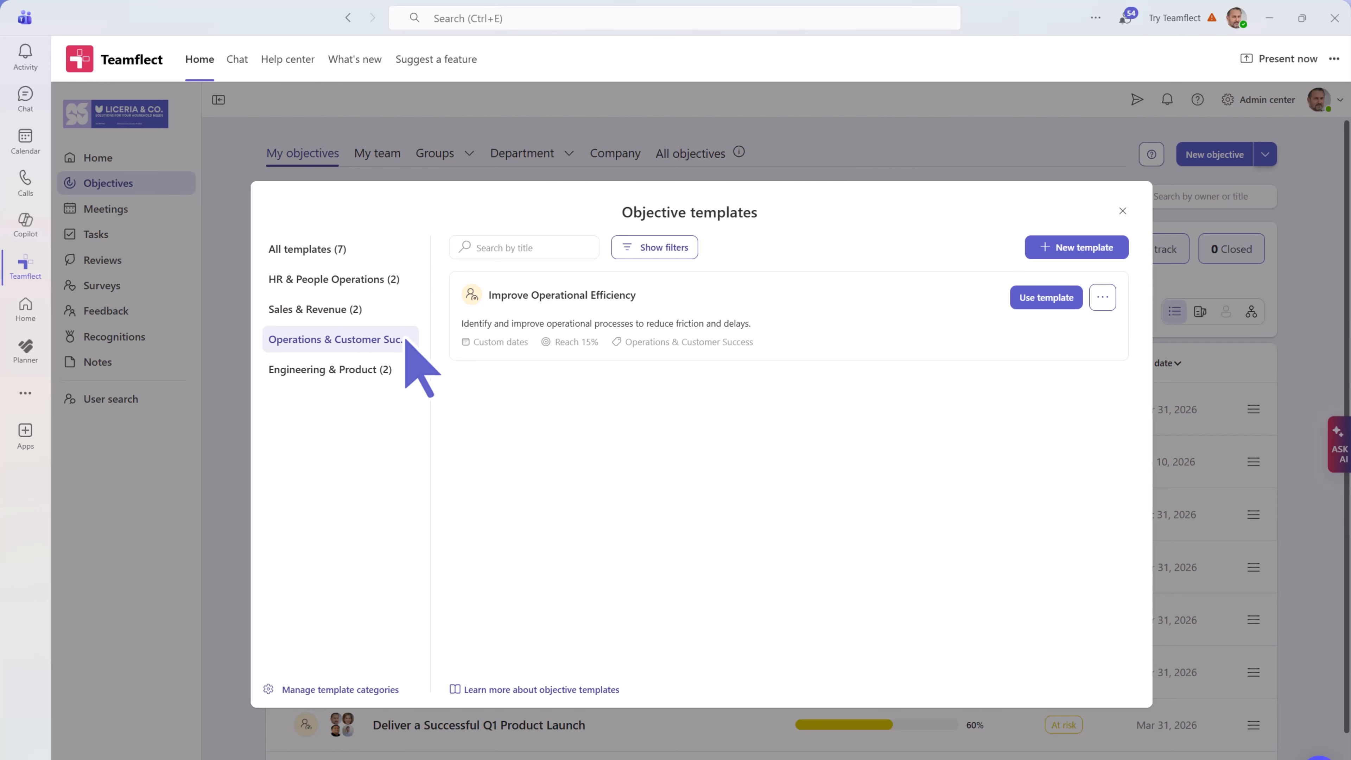
click(403, 374)
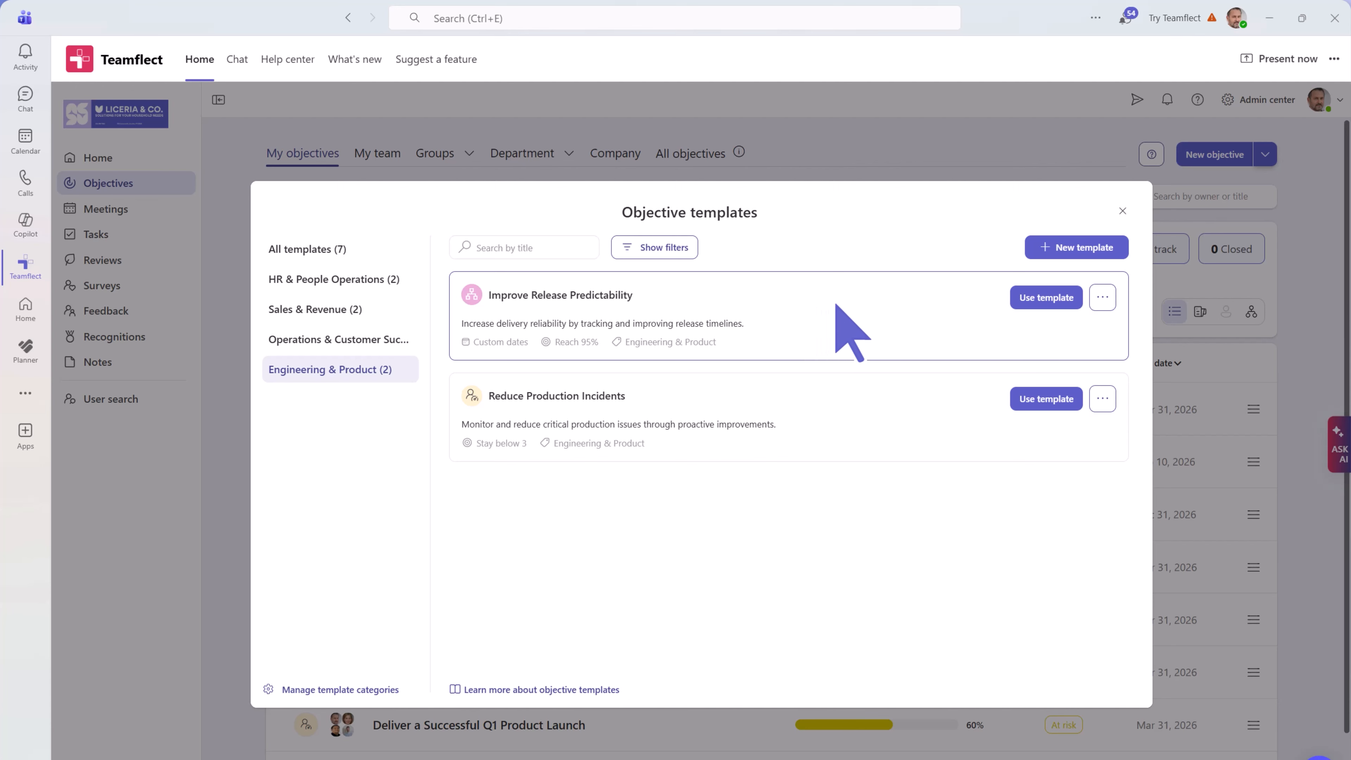
- Open a New template form, cancel it, and close the Objective templates dialog
click(1045, 249)
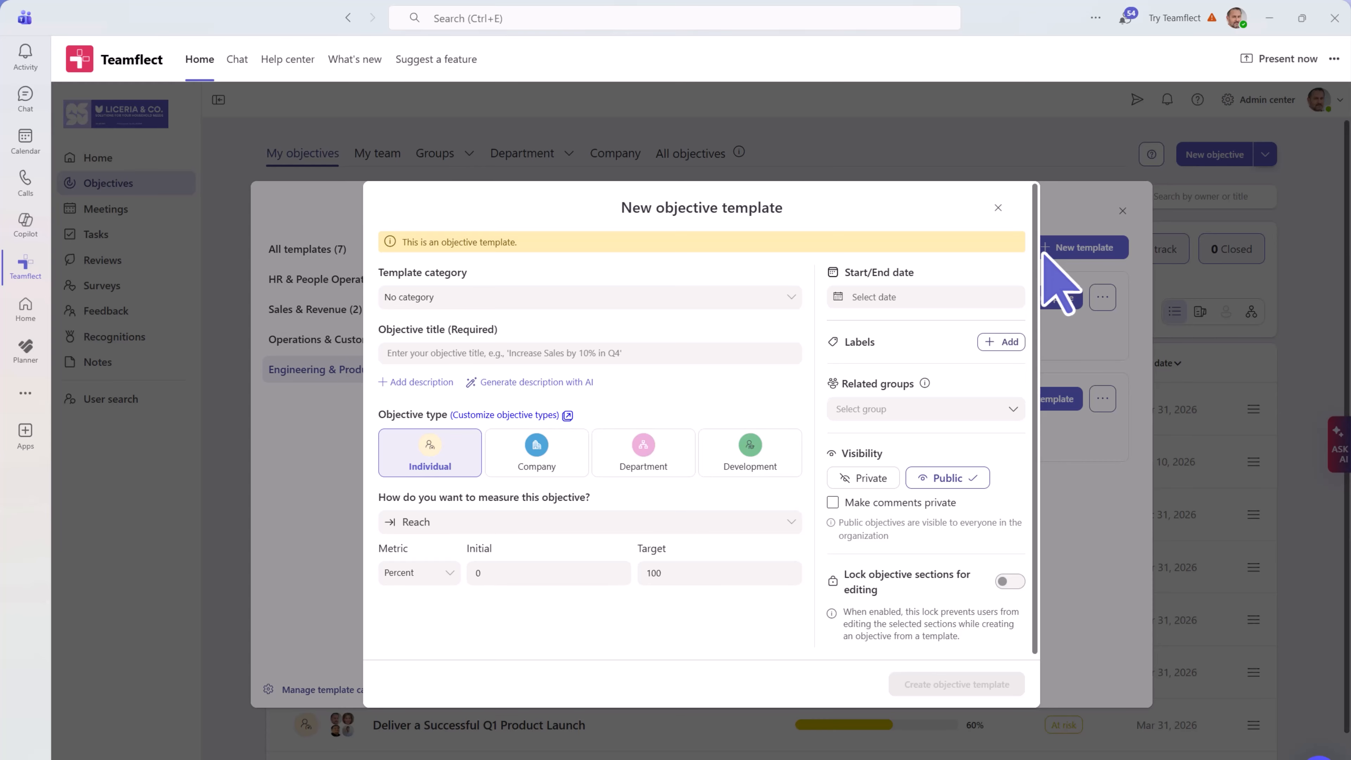
click(998, 208)
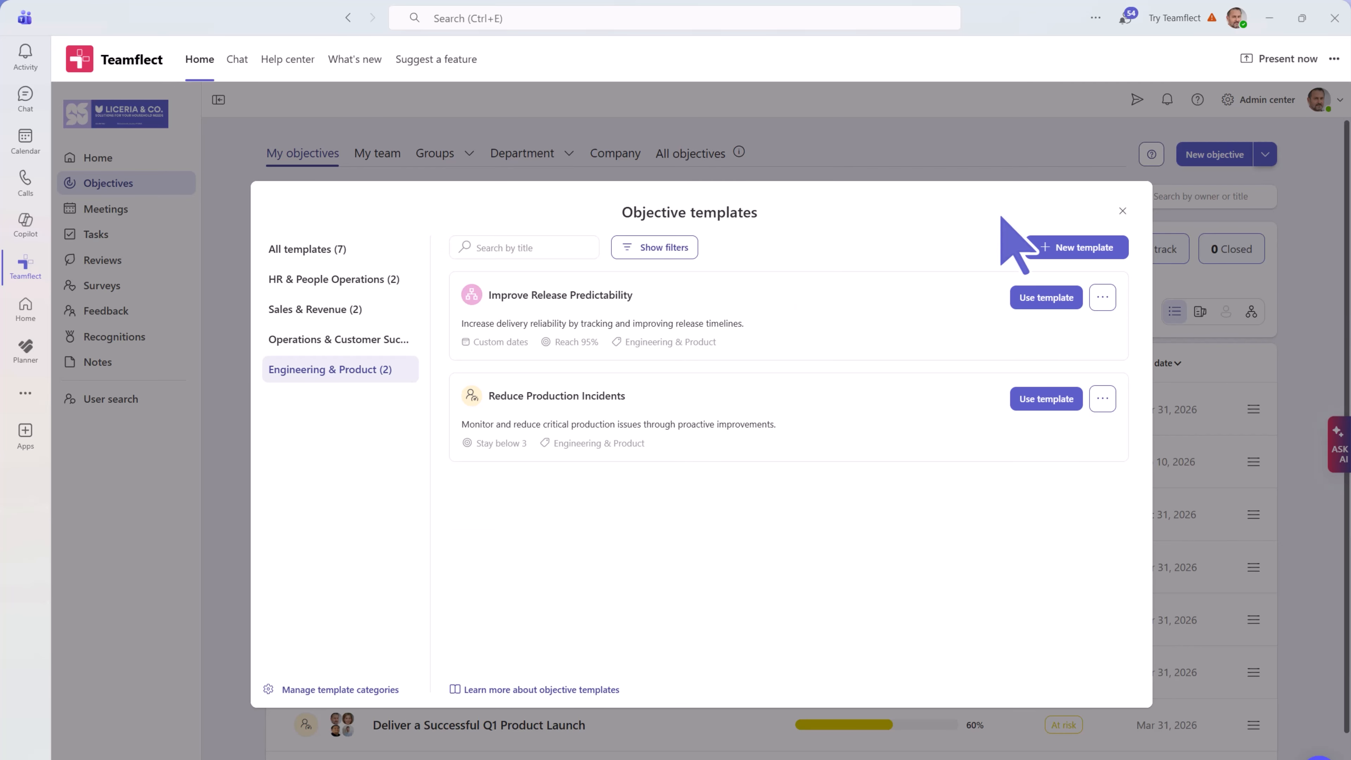
click(1122, 211)
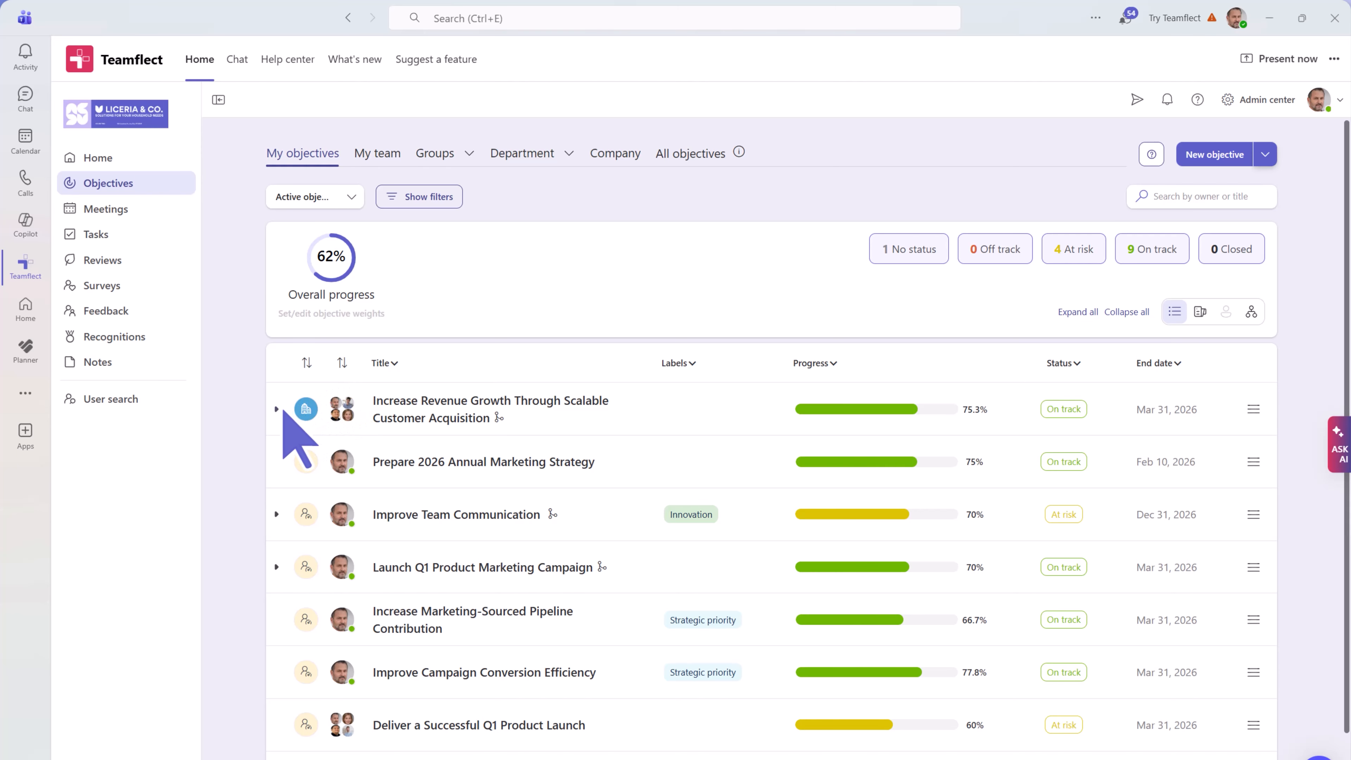
- Open the Increase Marketing-Sourced Qualified Pipeline key result and scroll through its Progress updates history
click(276, 409)
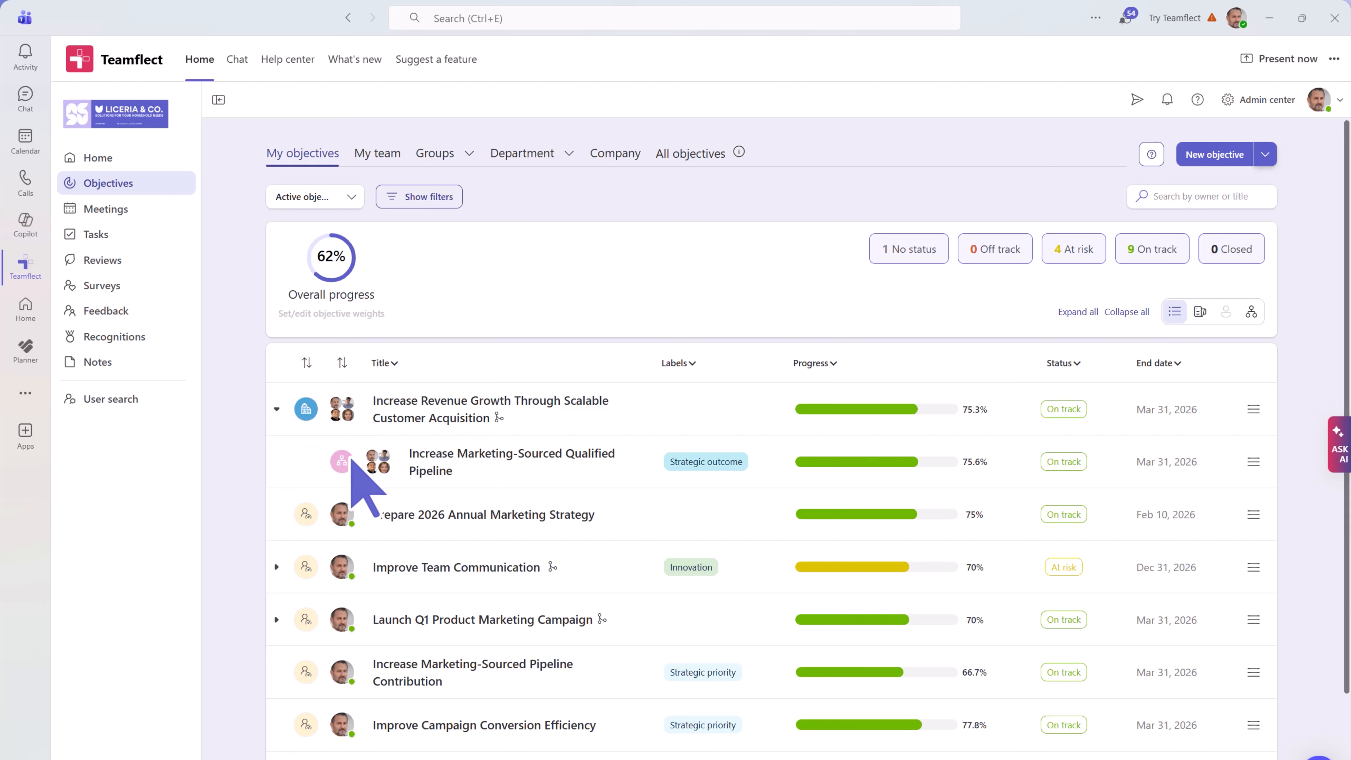
click(420, 416)
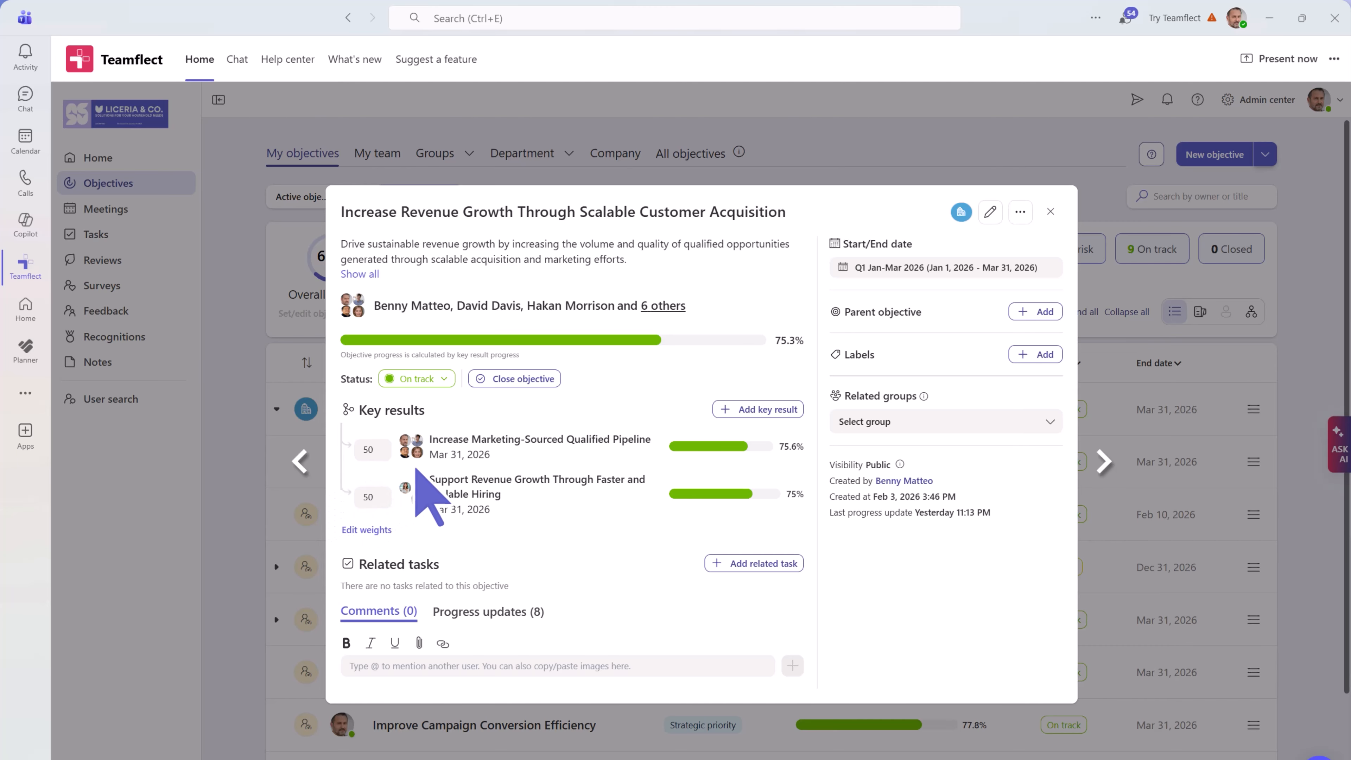
click(425, 446)
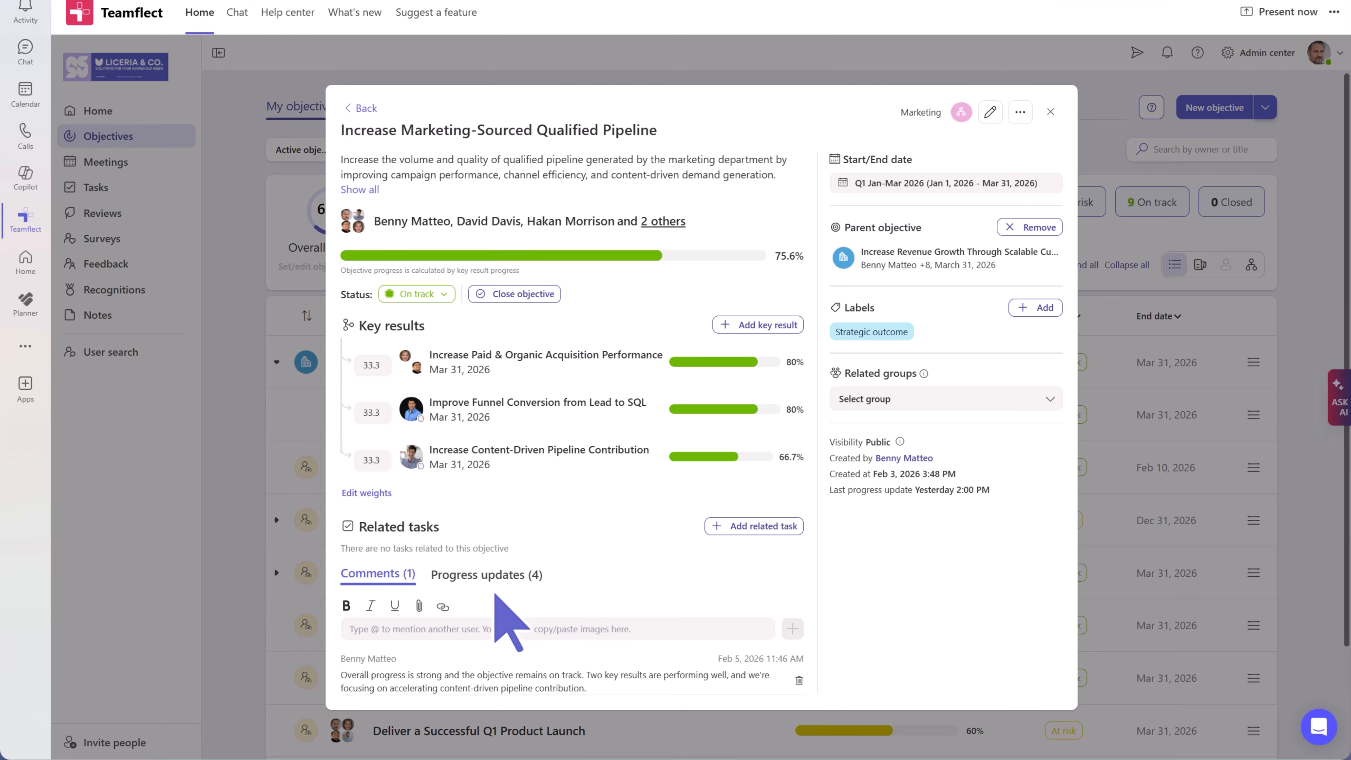
click(513, 575)
scroll(526, 609, down, 3)
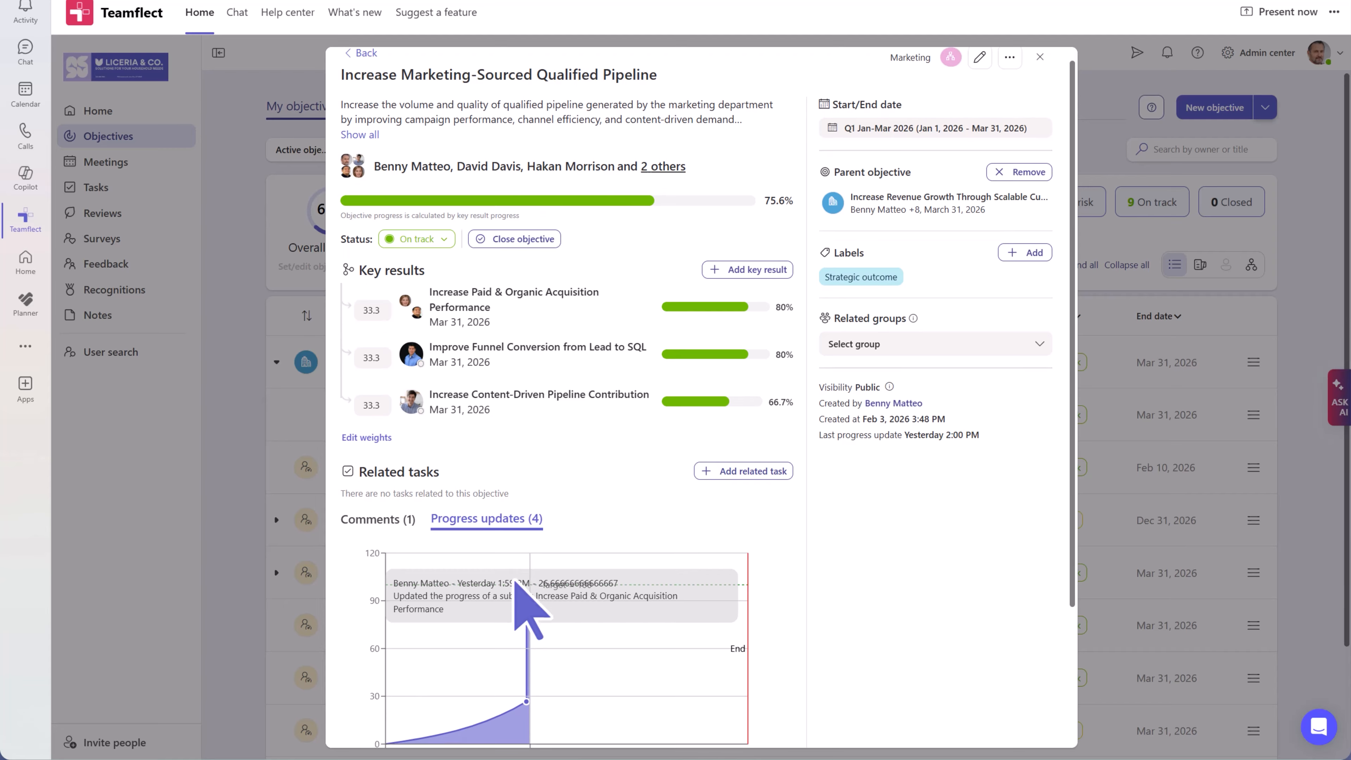
scroll(515, 582, down, 1)
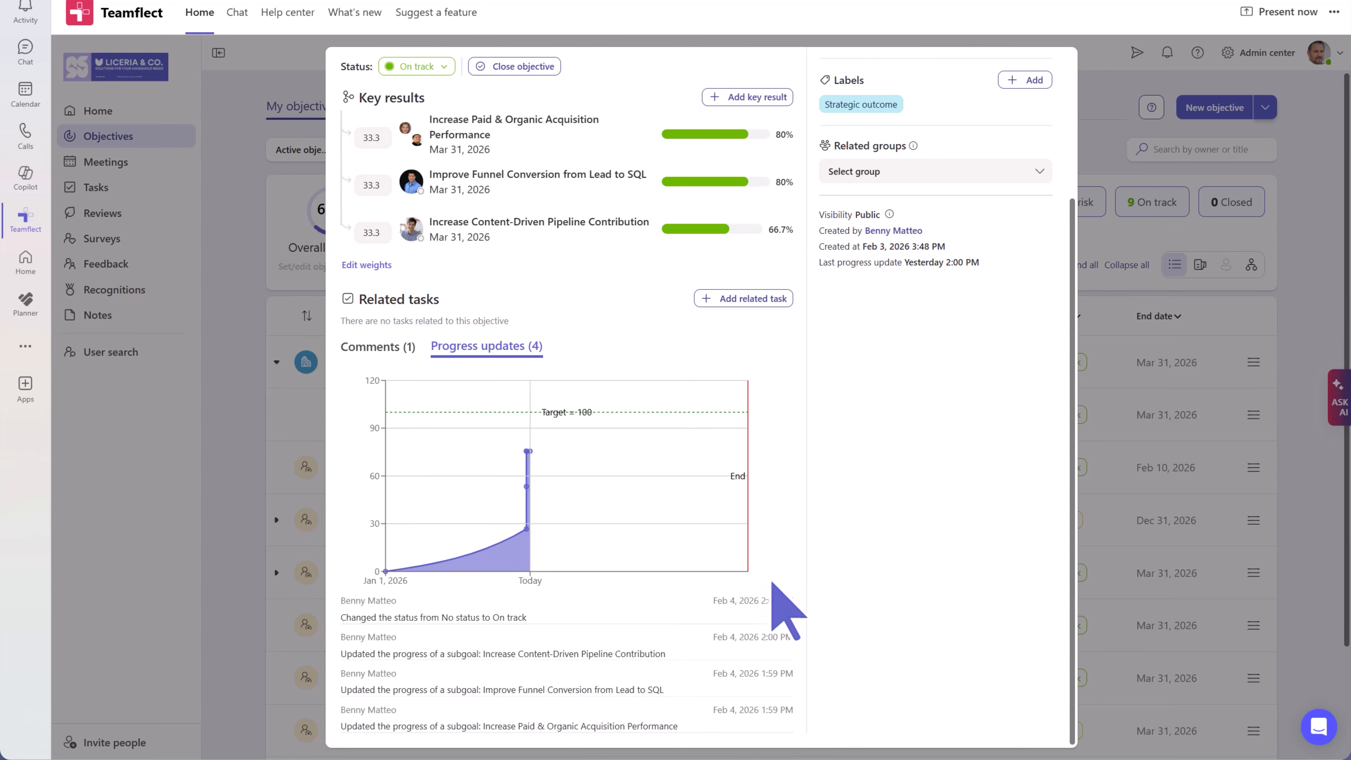
scroll(786, 612, up, 4)
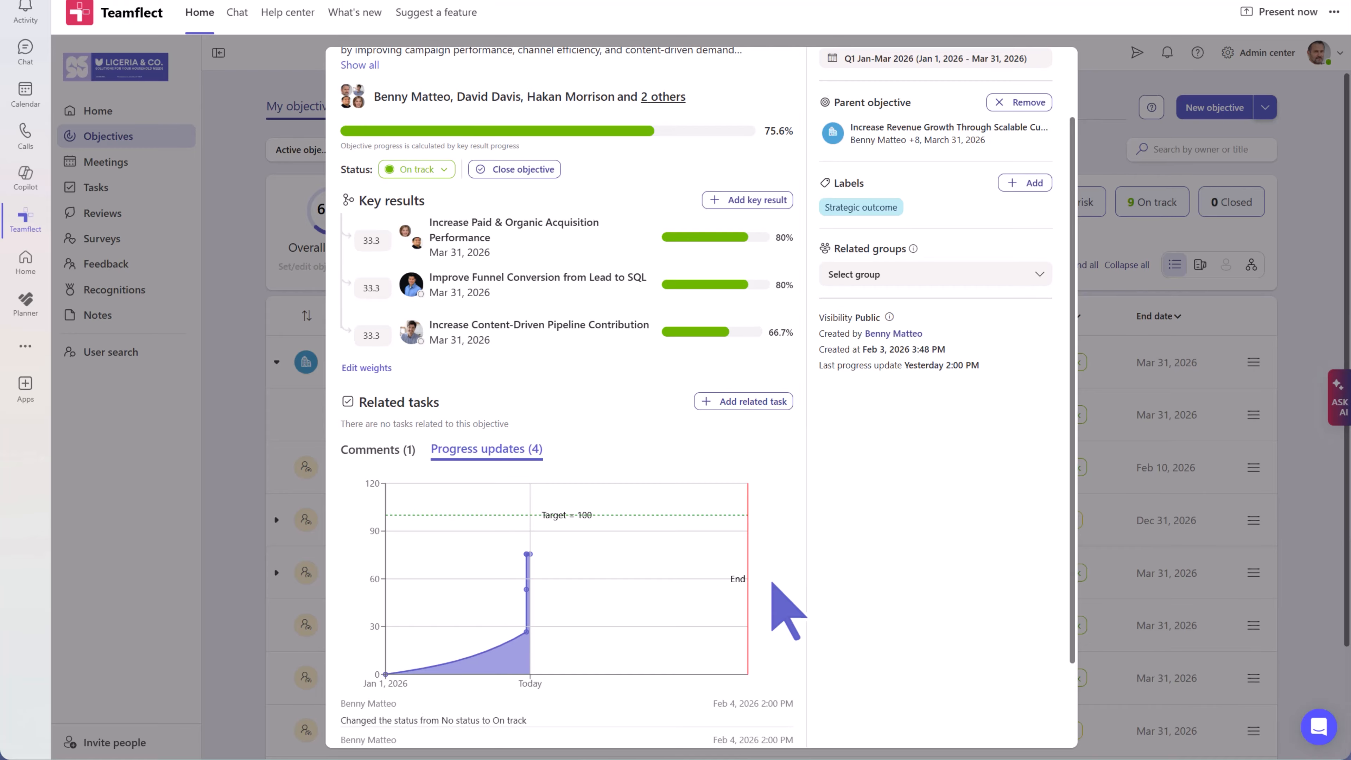
scroll(787, 611, up, 1)
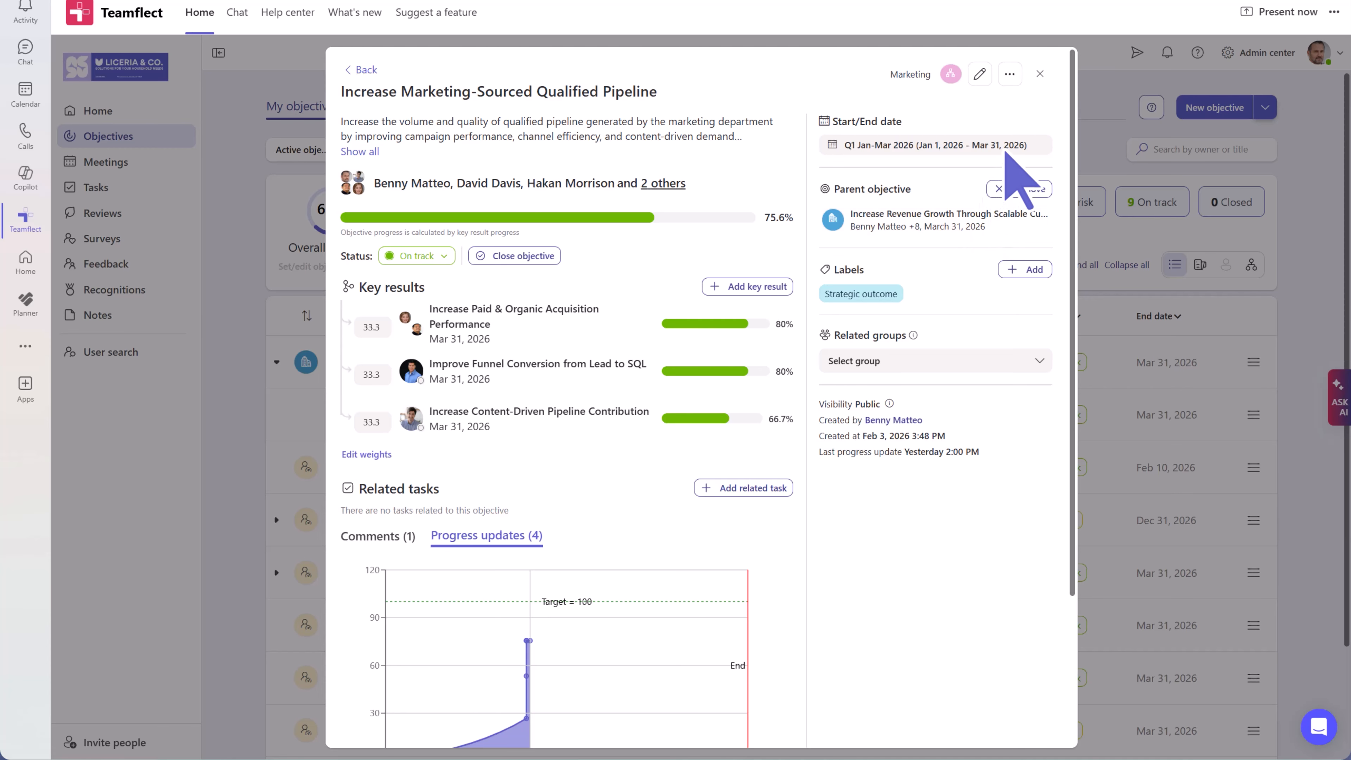
- Close the details and check the top objective's Labels, Status and End date popups without changes
click(1040, 76)
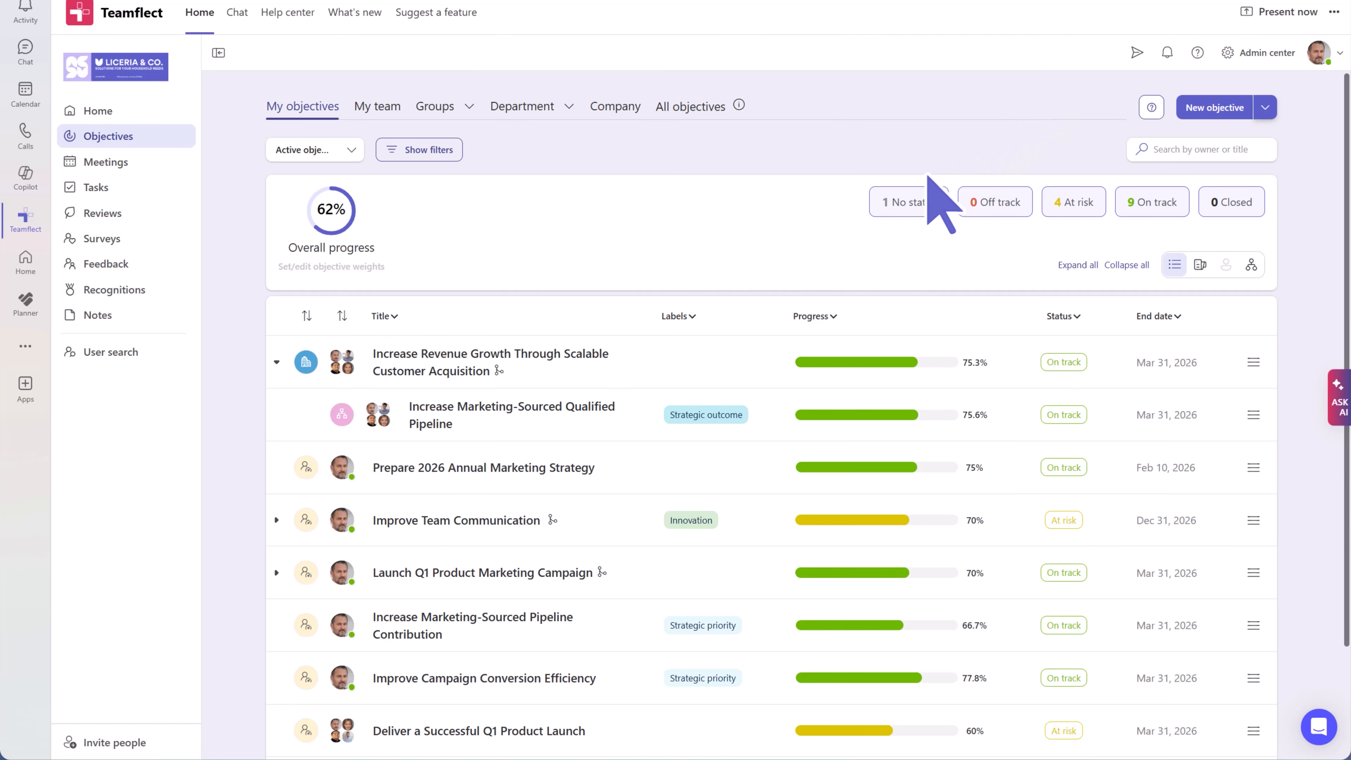
click(713, 369)
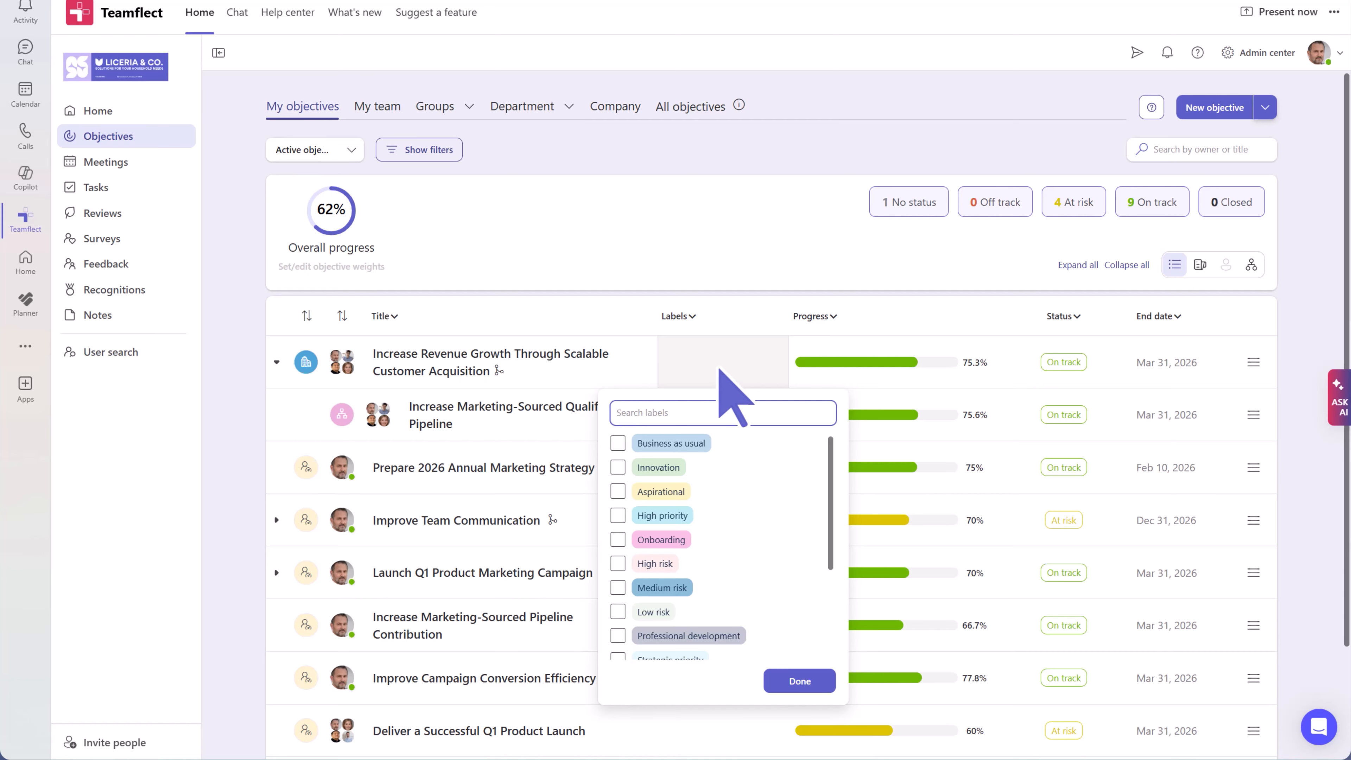
click(1041, 367)
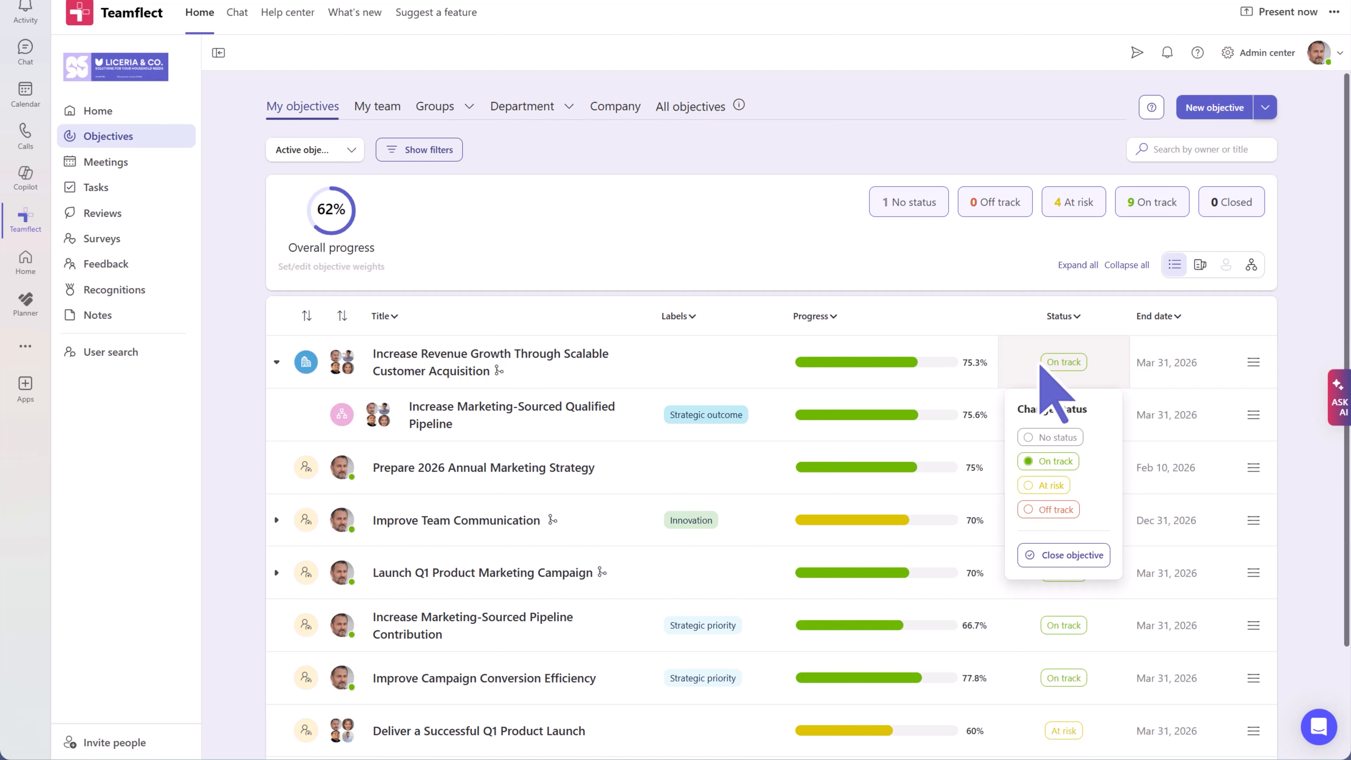
click(1159, 360)
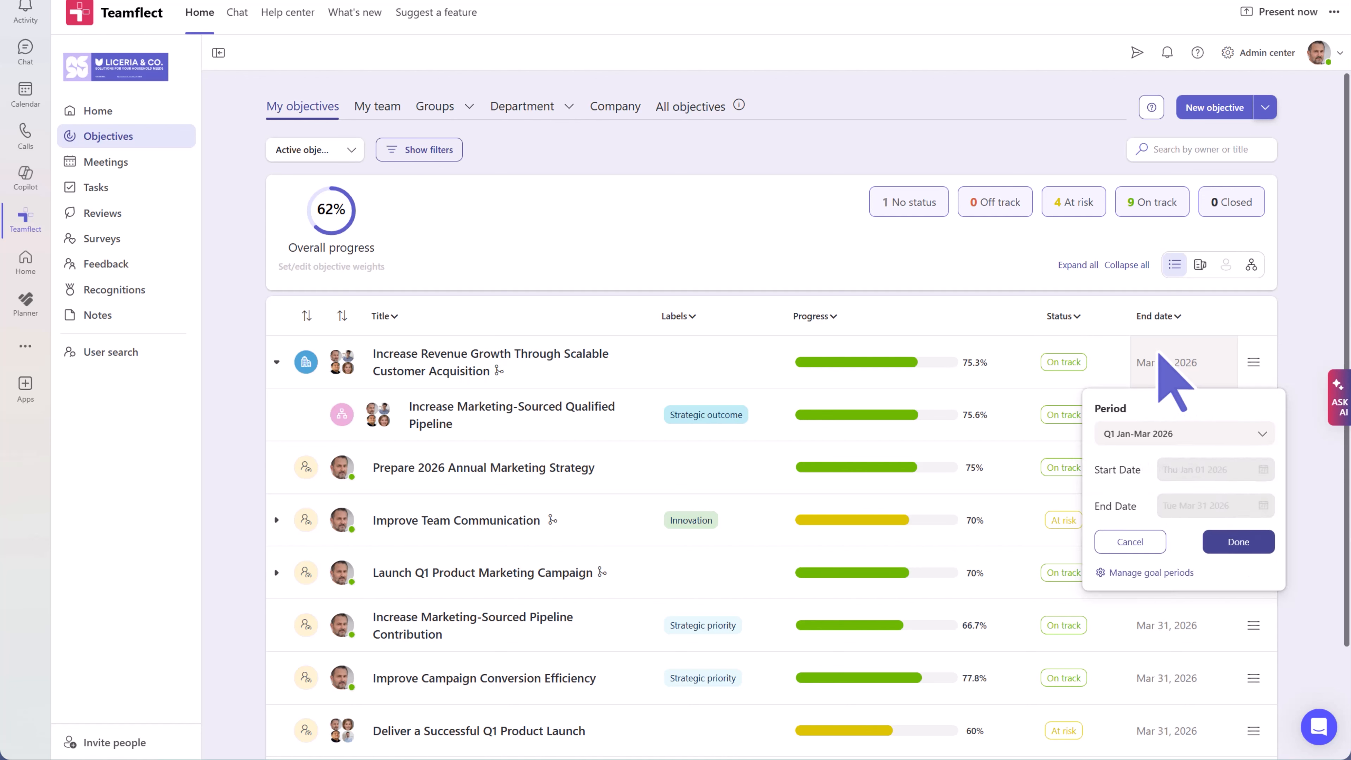
click(1292, 352)
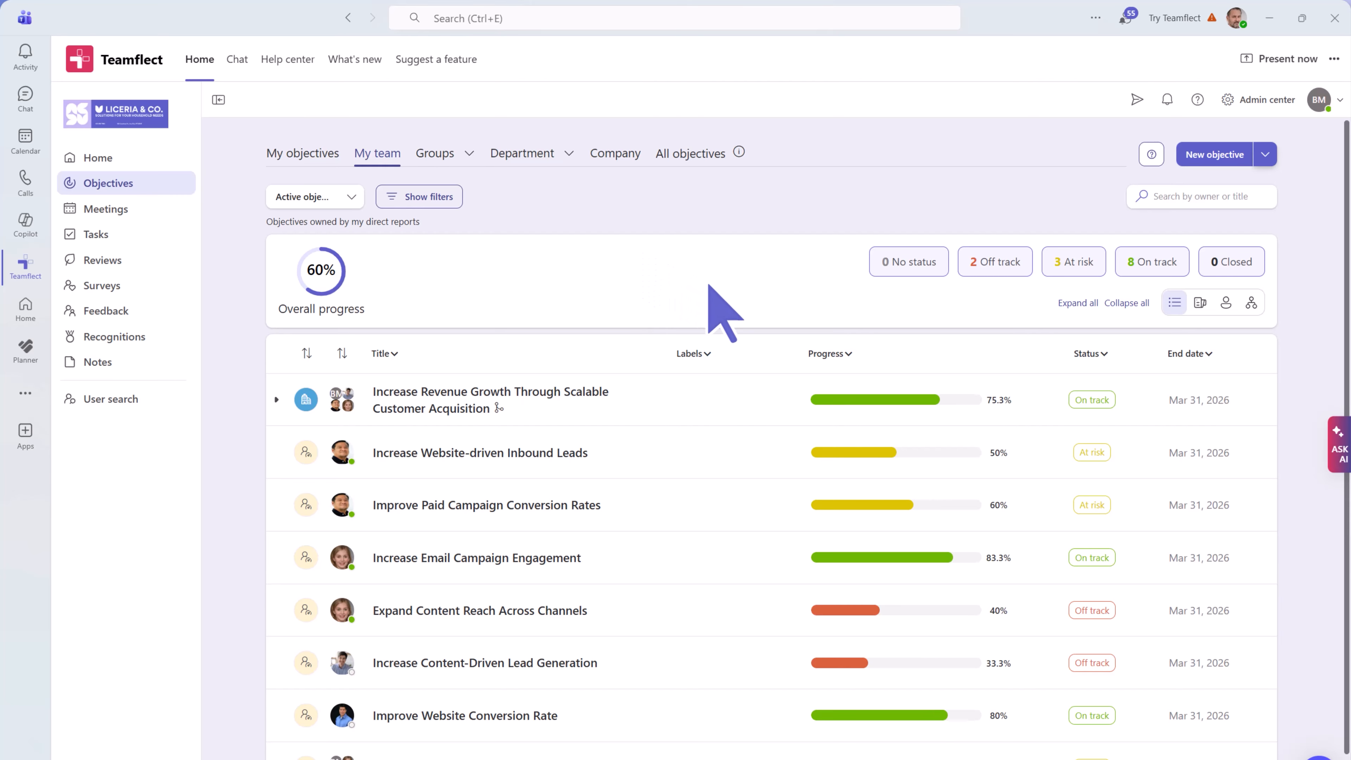
- Switch My team objectives to the feed view and scroll through the progress-update timeline
scroll(735, 318, down, 2)
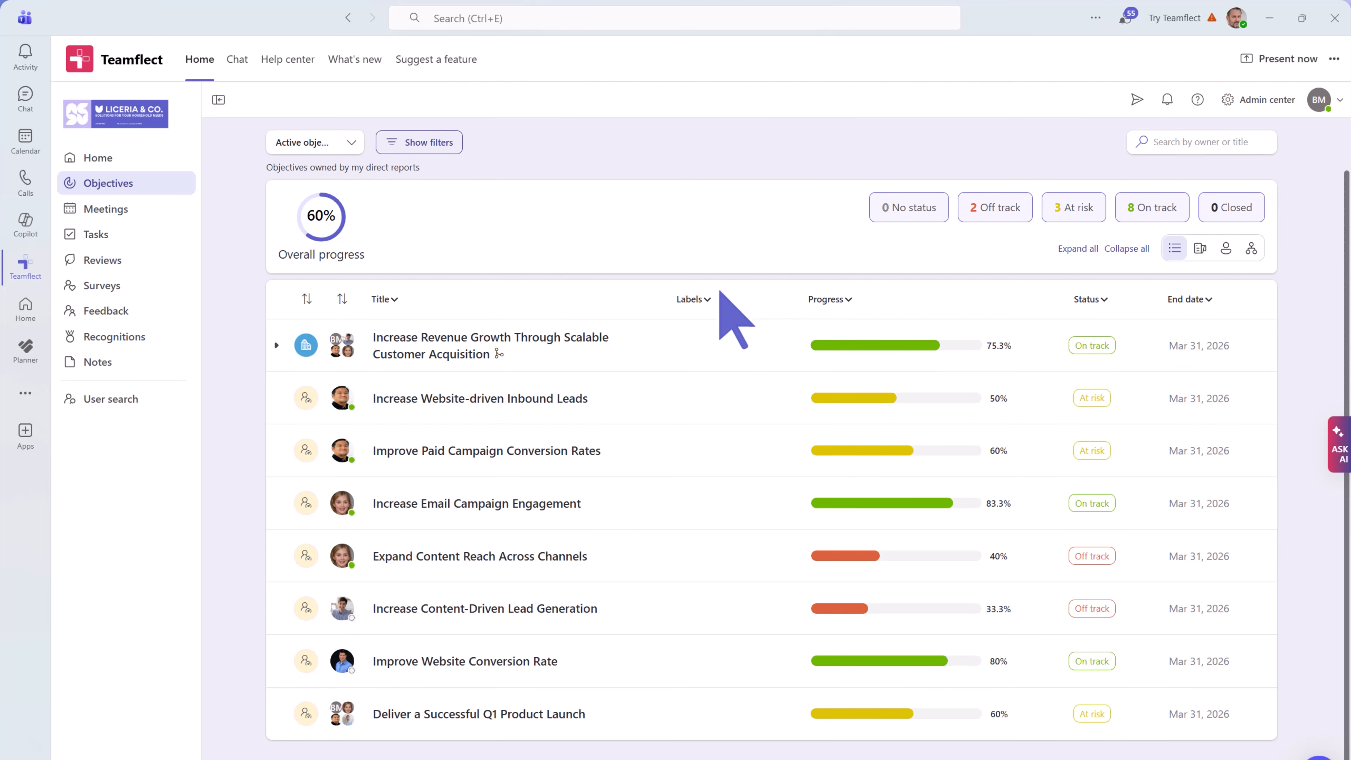
scroll(735, 318, up, 2)
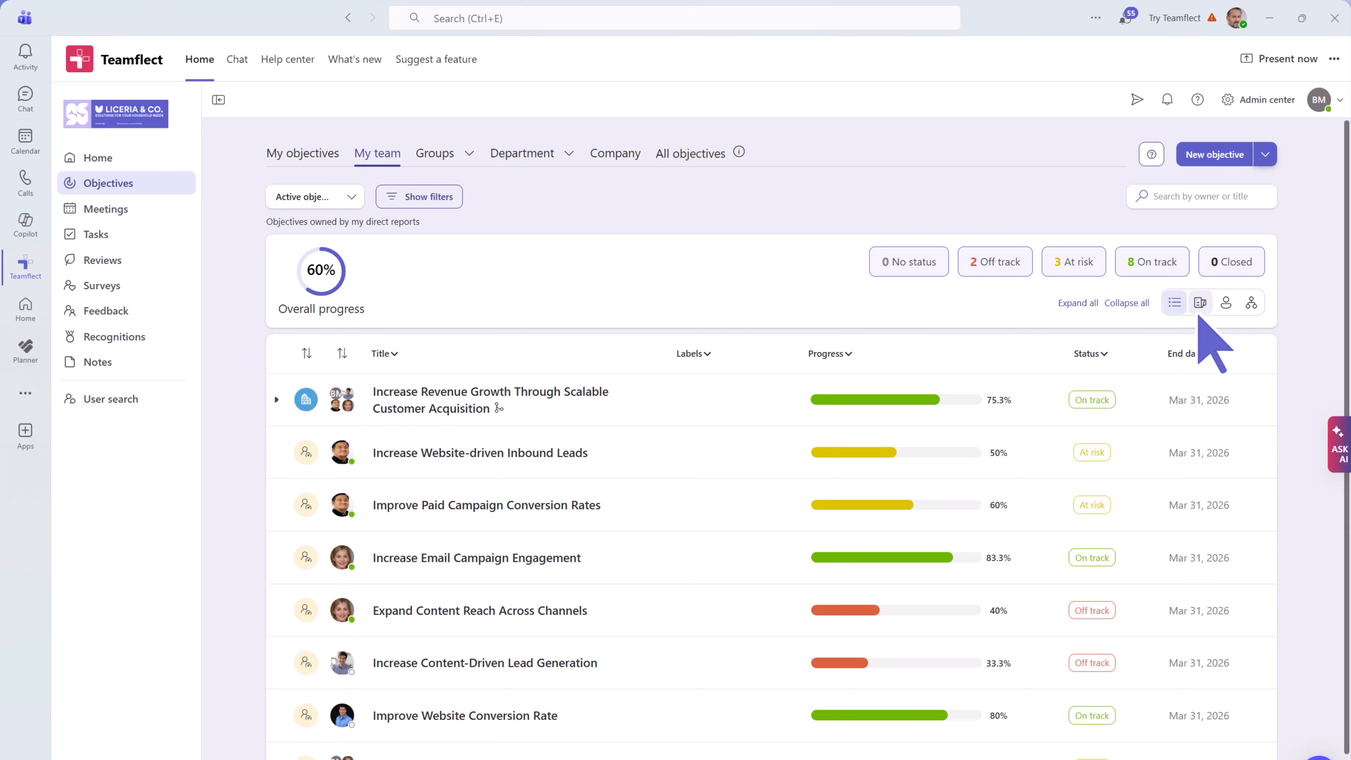
click(1200, 303)
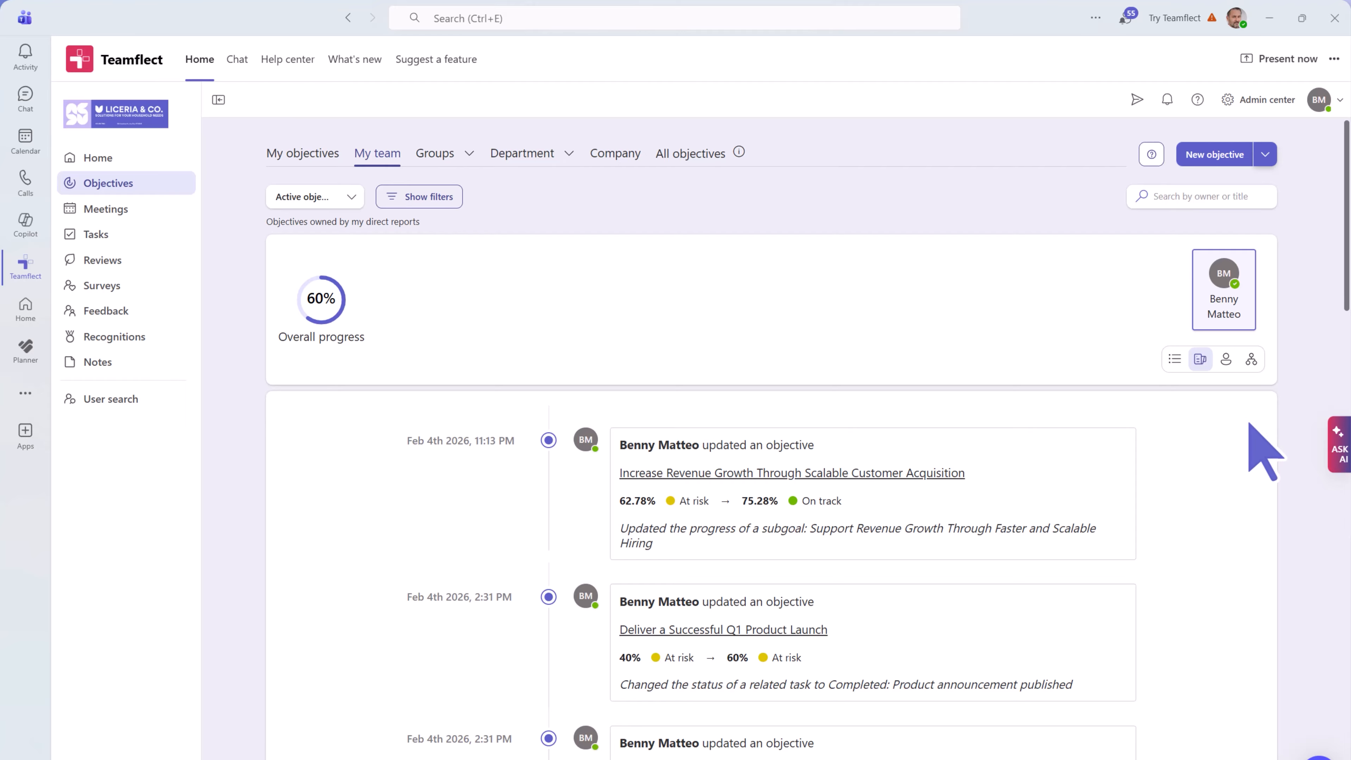
scroll(1250, 423, down, 1)
scroll(1250, 423, down, 5)
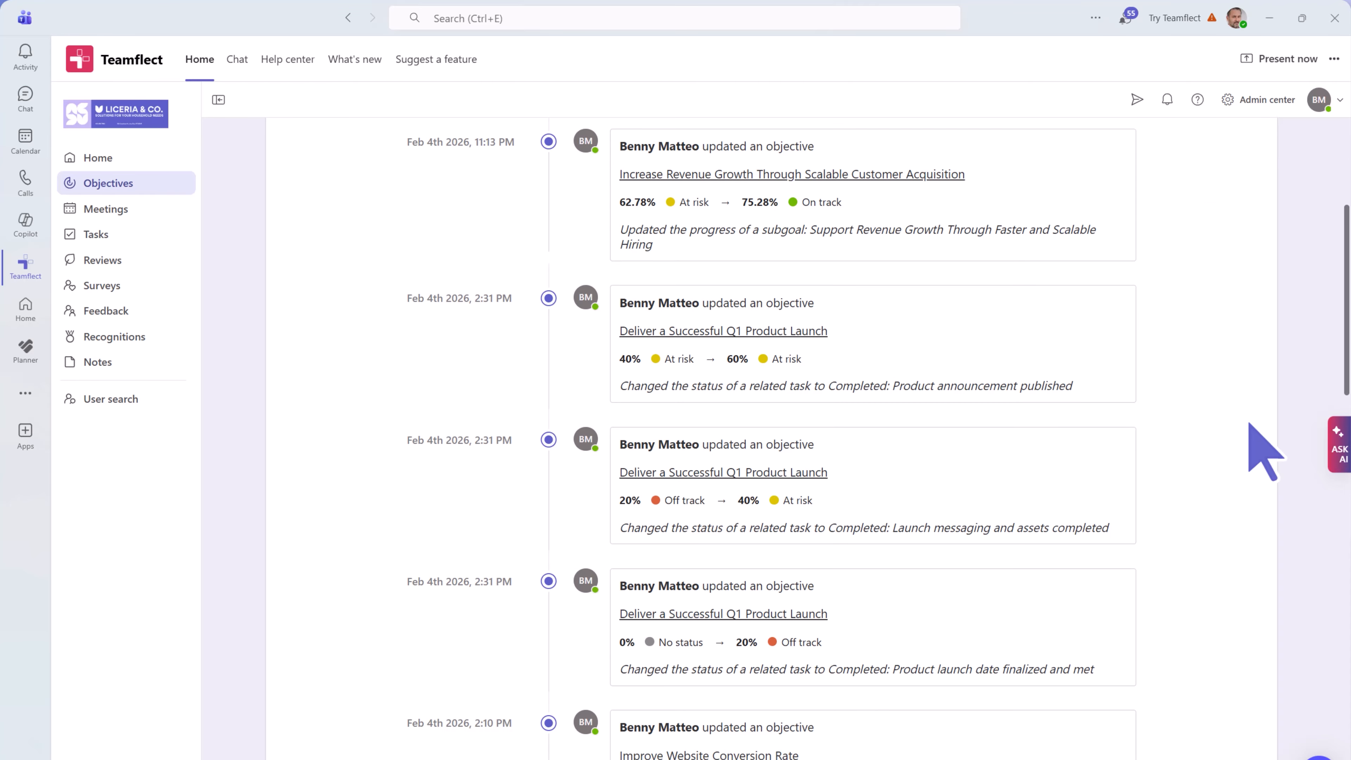
scroll(1249, 425, up, 3)
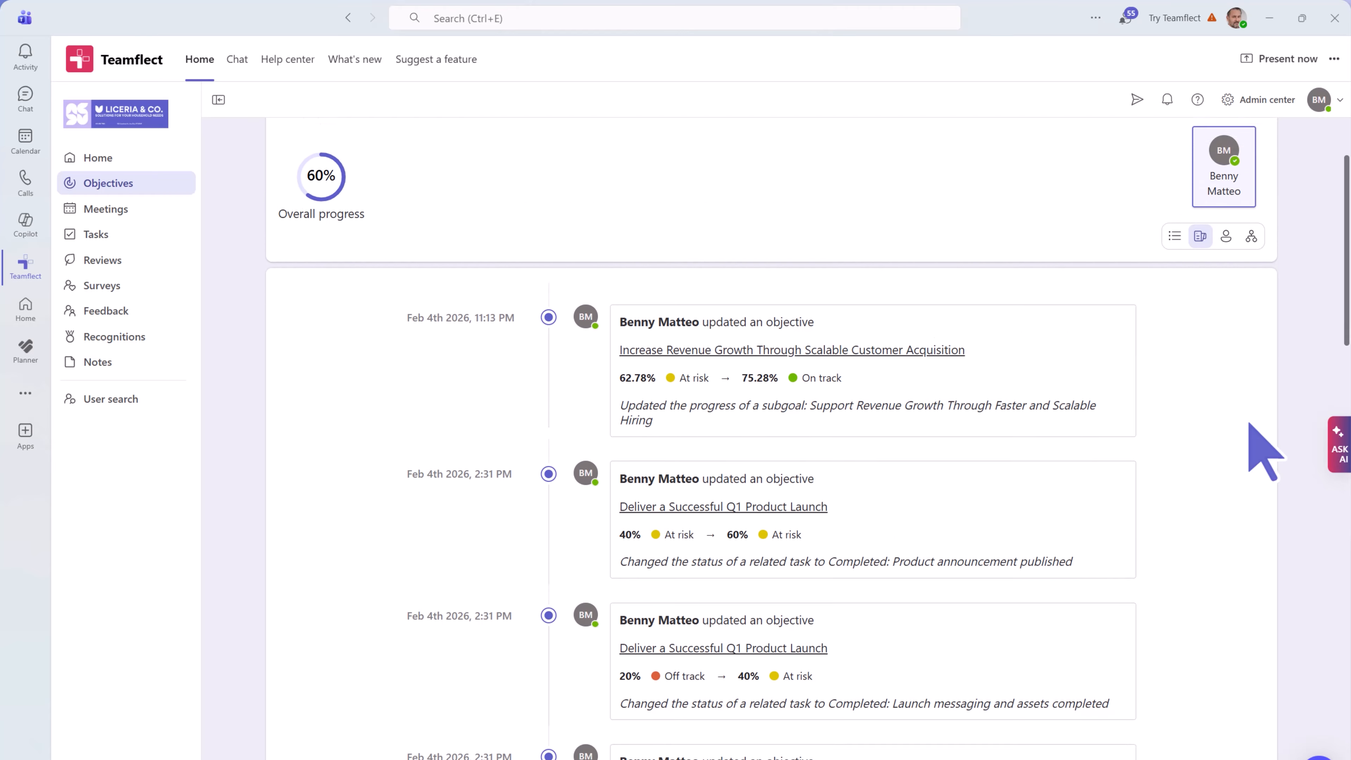
scroll(1250, 424, up, 3)
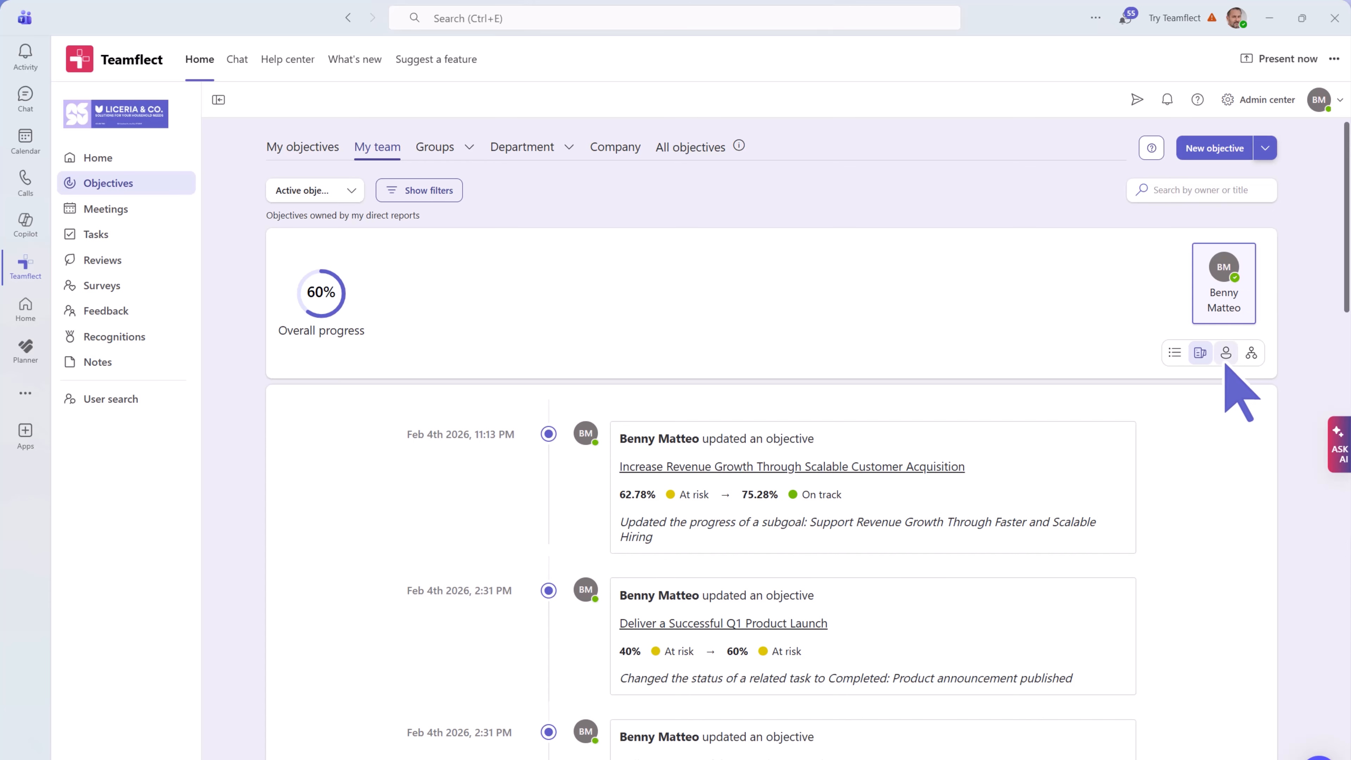
- Switch My team to per-person cards and review the four direct reports' progress, 54% to 78%
click(1225, 352)
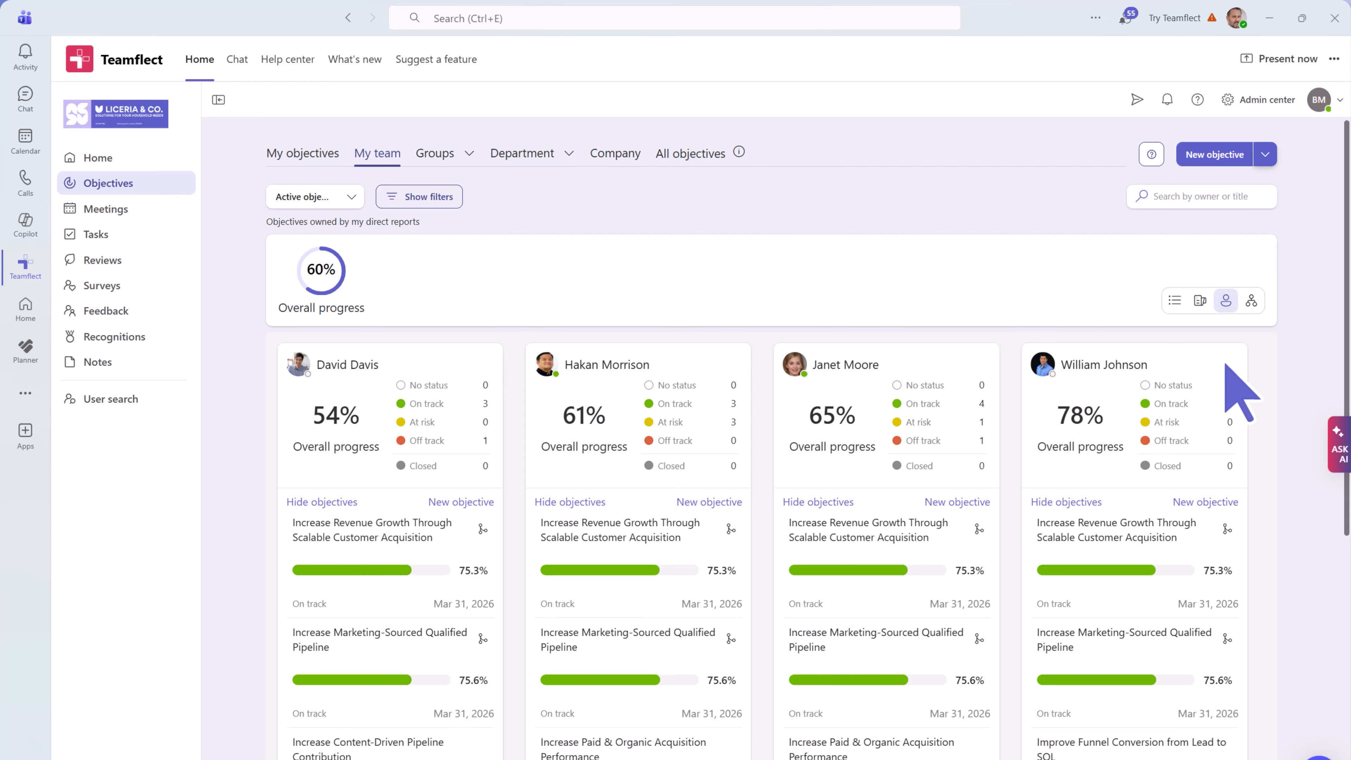
scroll(1279, 431, down, 3)
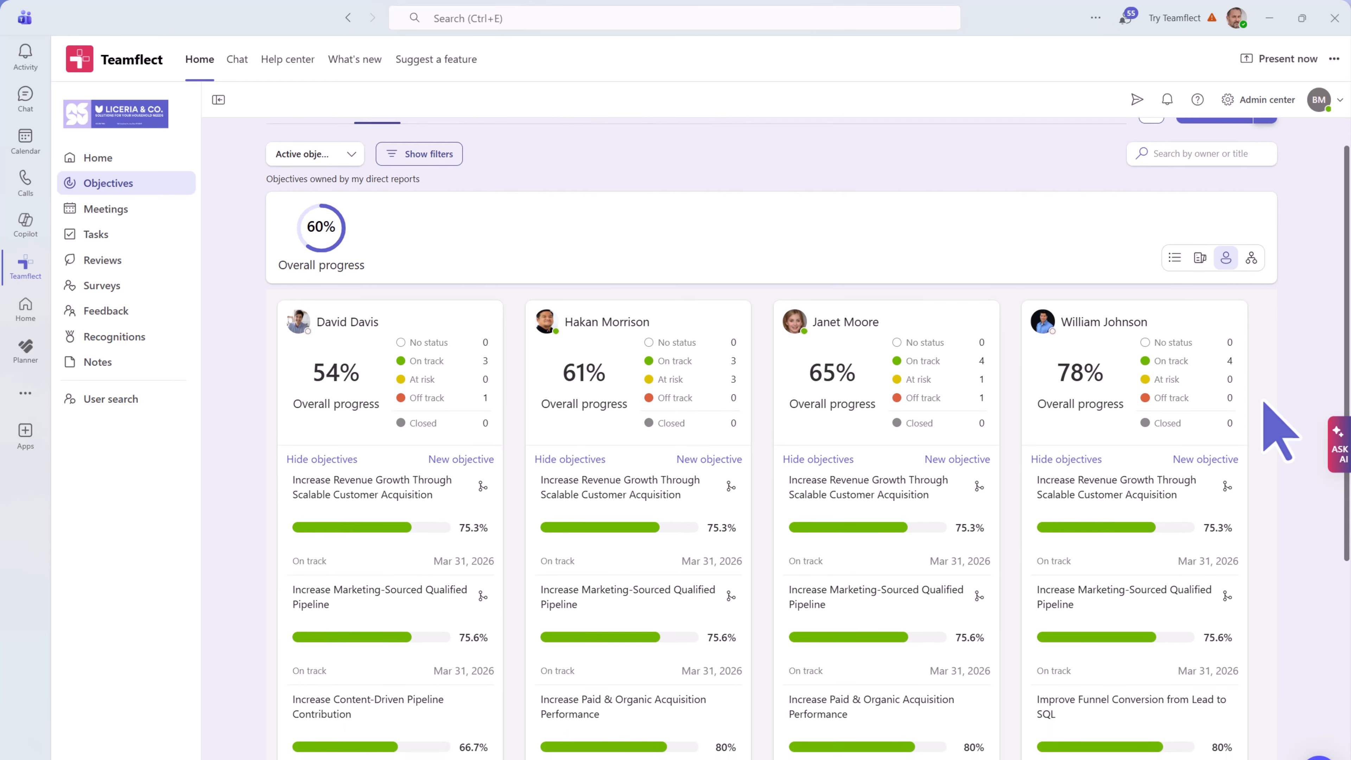
scroll(1279, 431, down, 4)
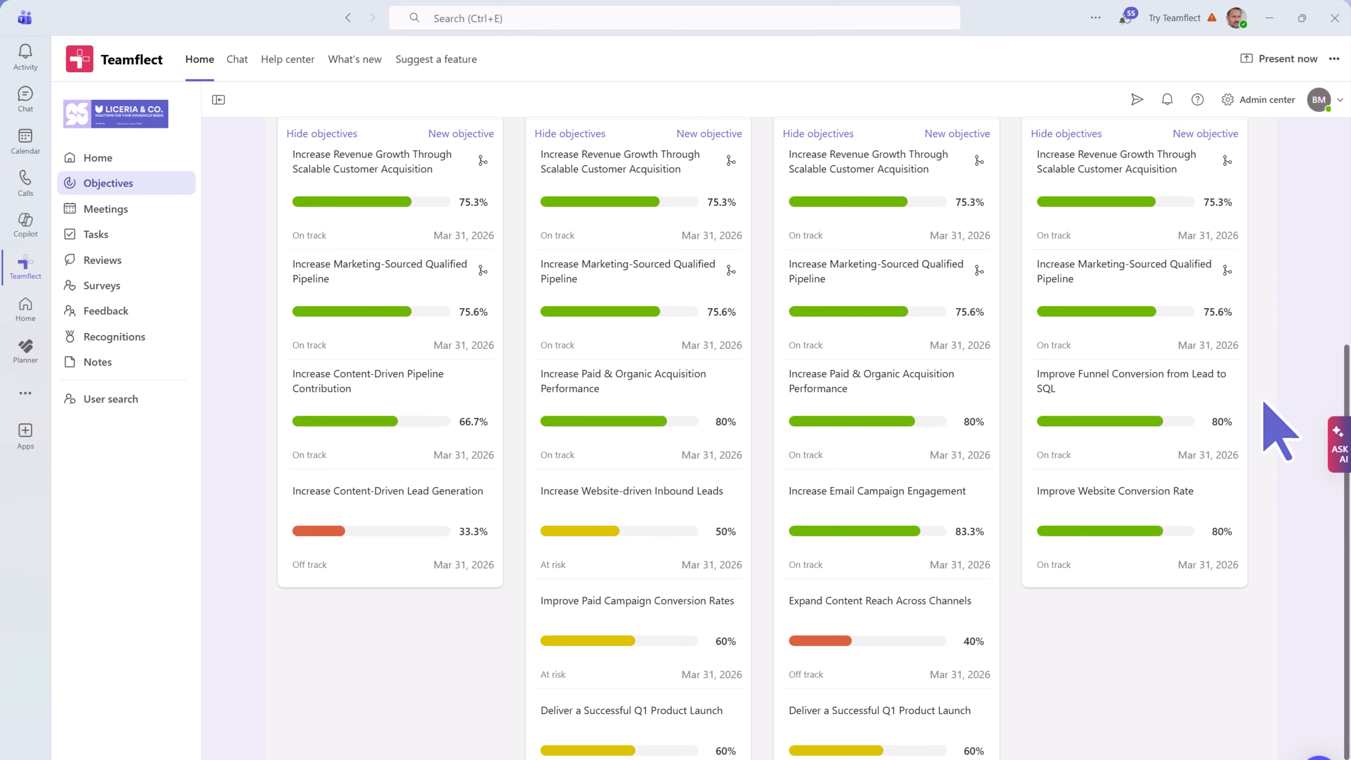
scroll(1279, 431, up, 5)
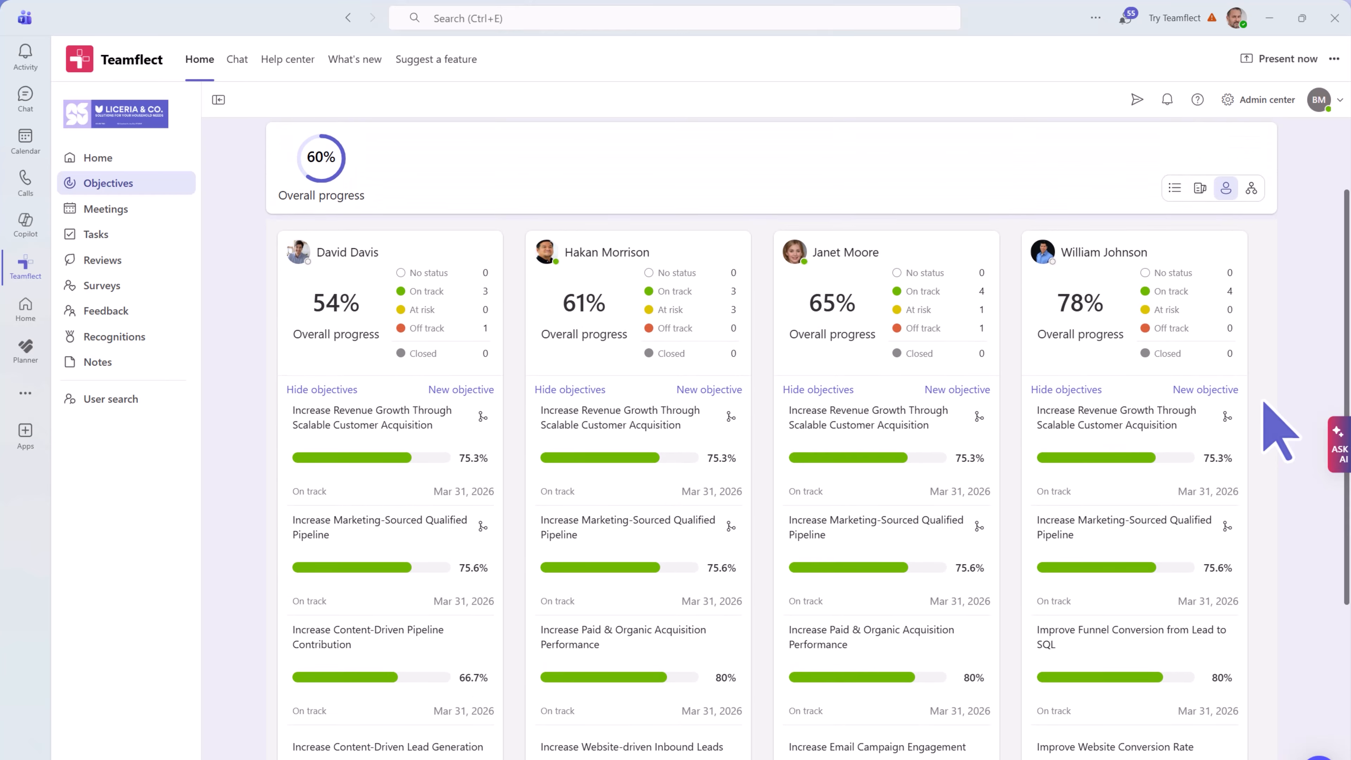
scroll(1278, 431, up, 2)
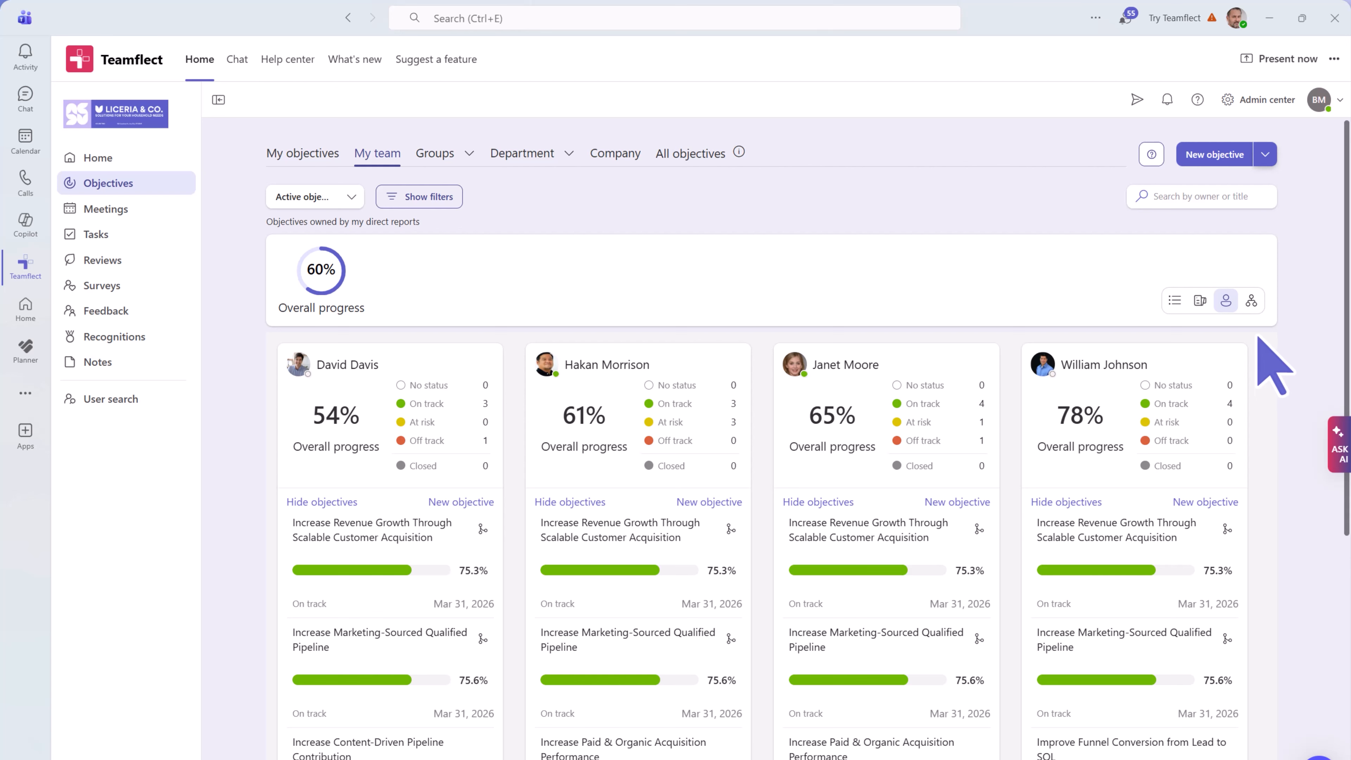
- Display the team's objectives in the Tree view hierarchy
click(1251, 303)
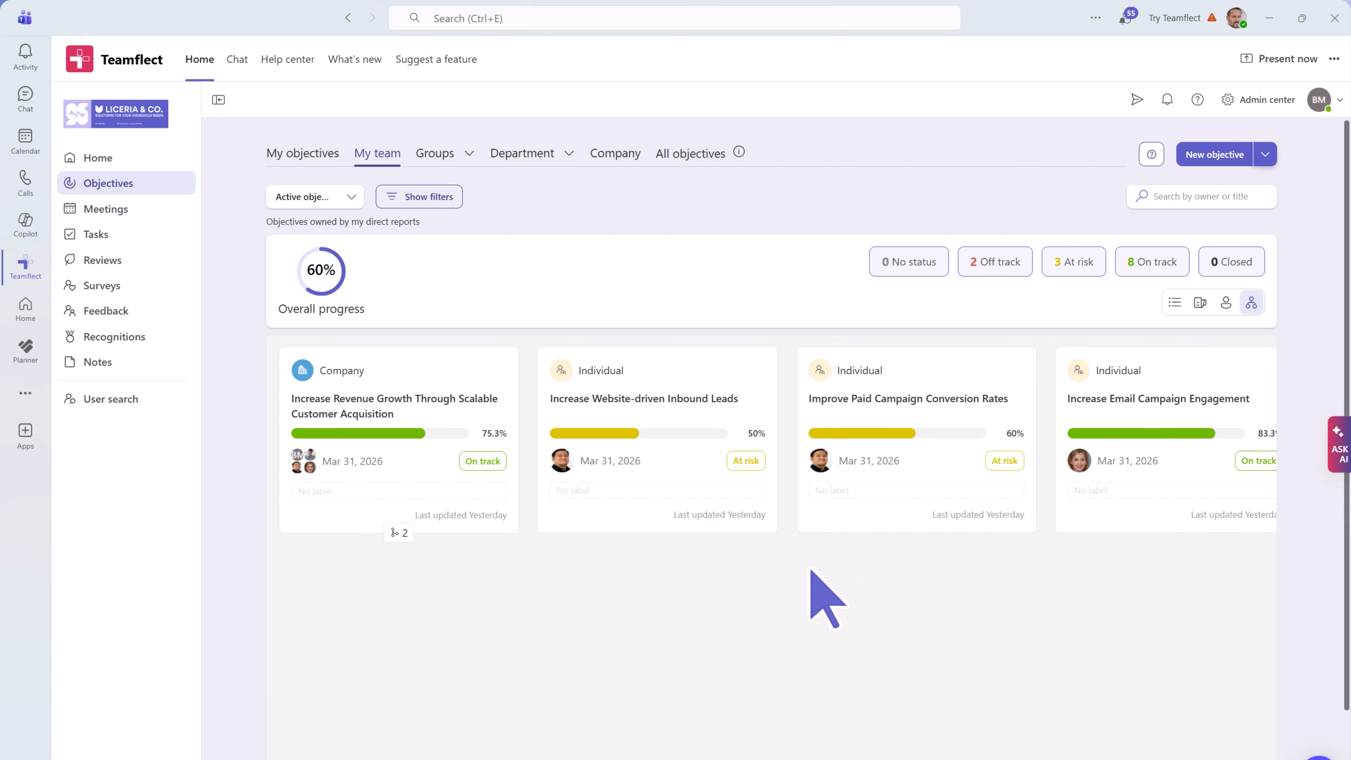
scroll(810, 573, right, 5)
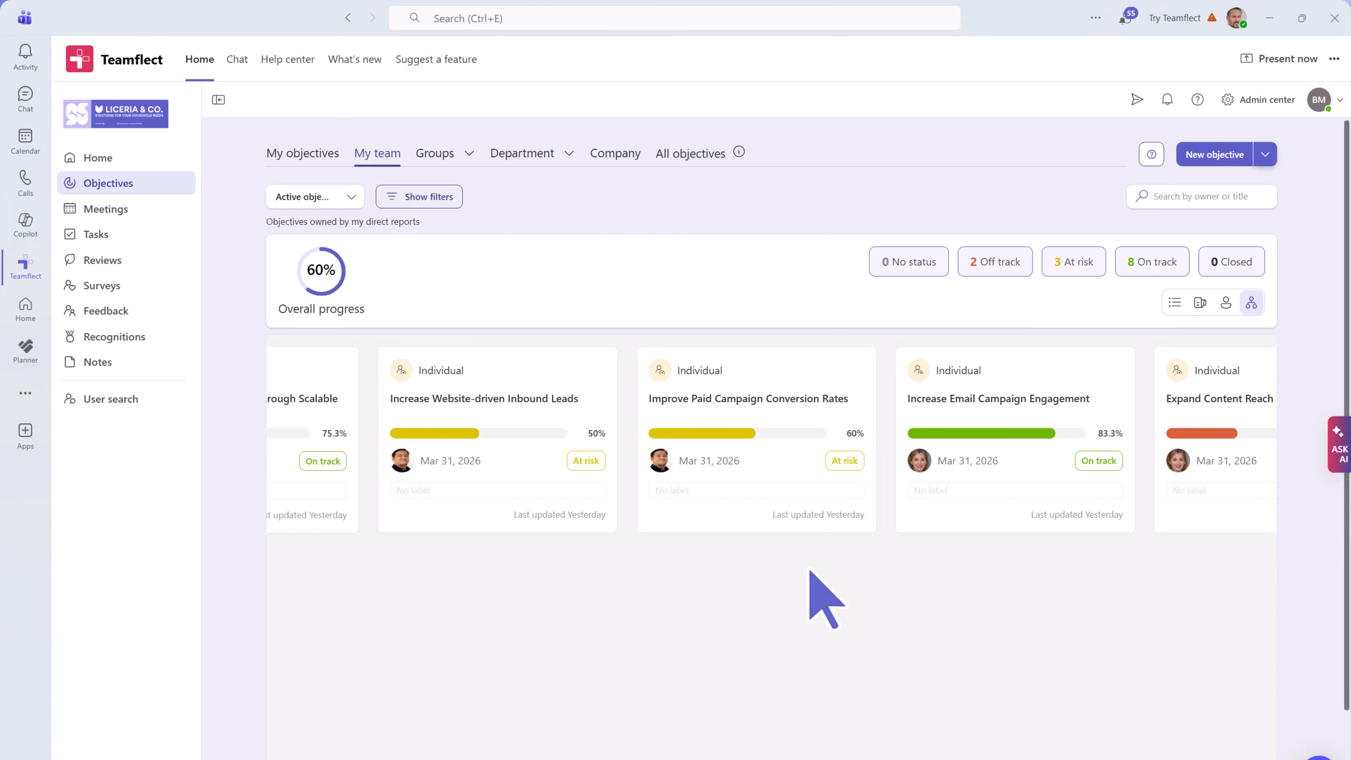
scroll(811, 572, left, 5)
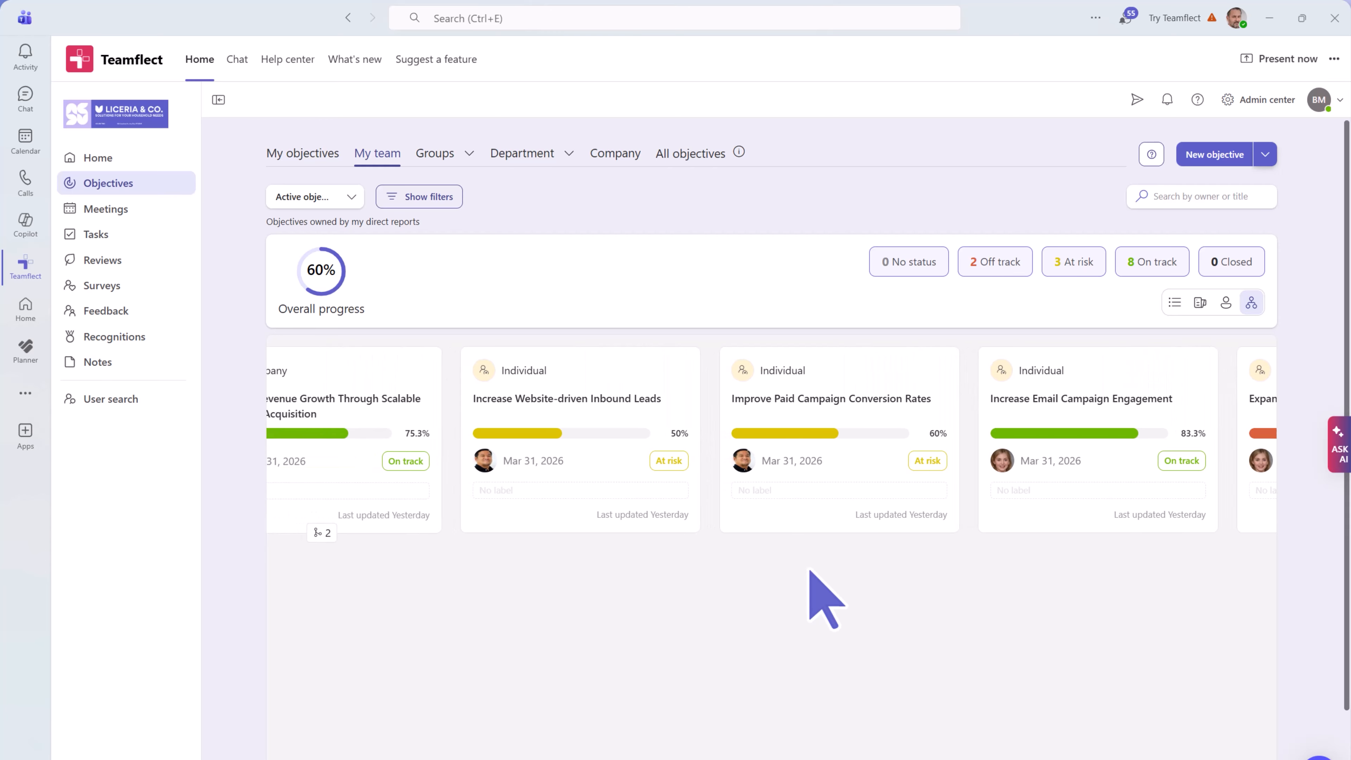
scroll(810, 572, left, 3)
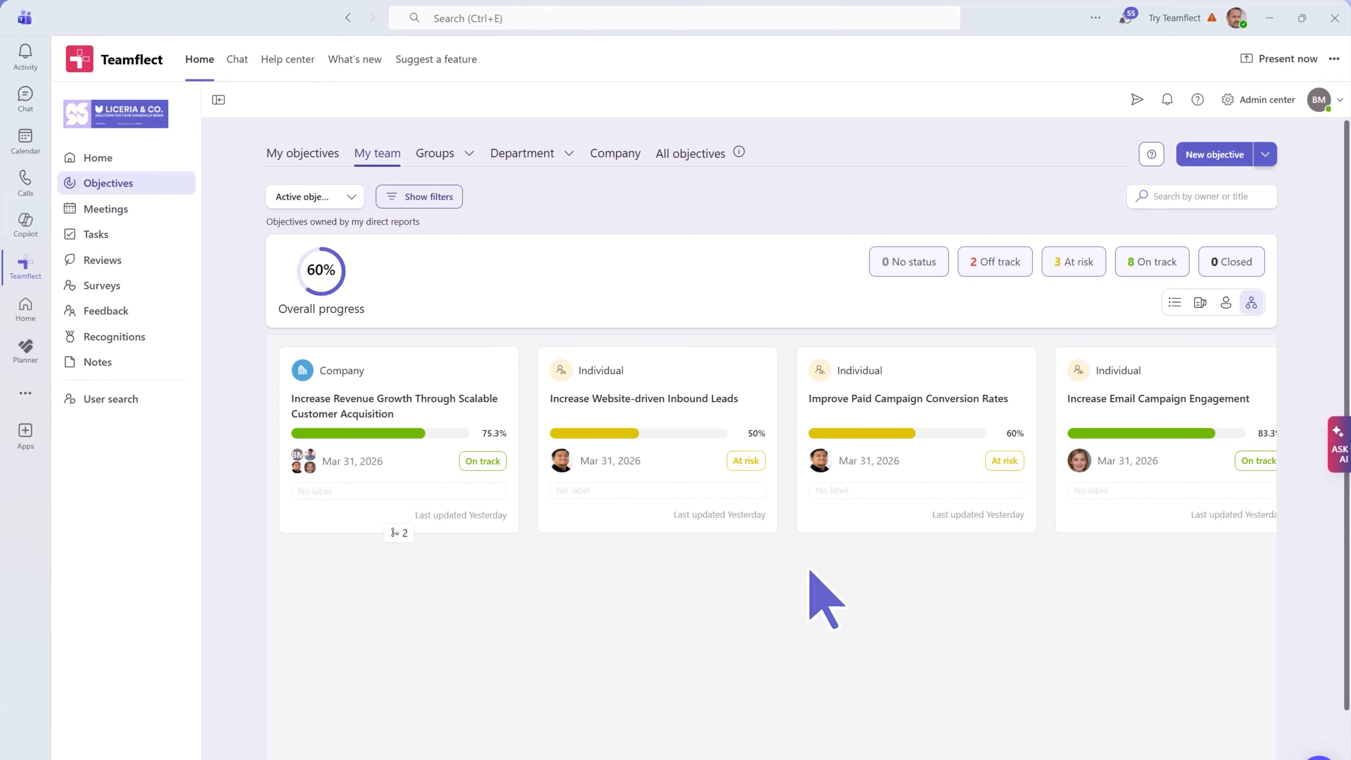
- Expand Revenue Growth's two sub-objectives and Marketing's three sub-objectives in the tree
click(399, 531)
scroll(398, 538, down, 2)
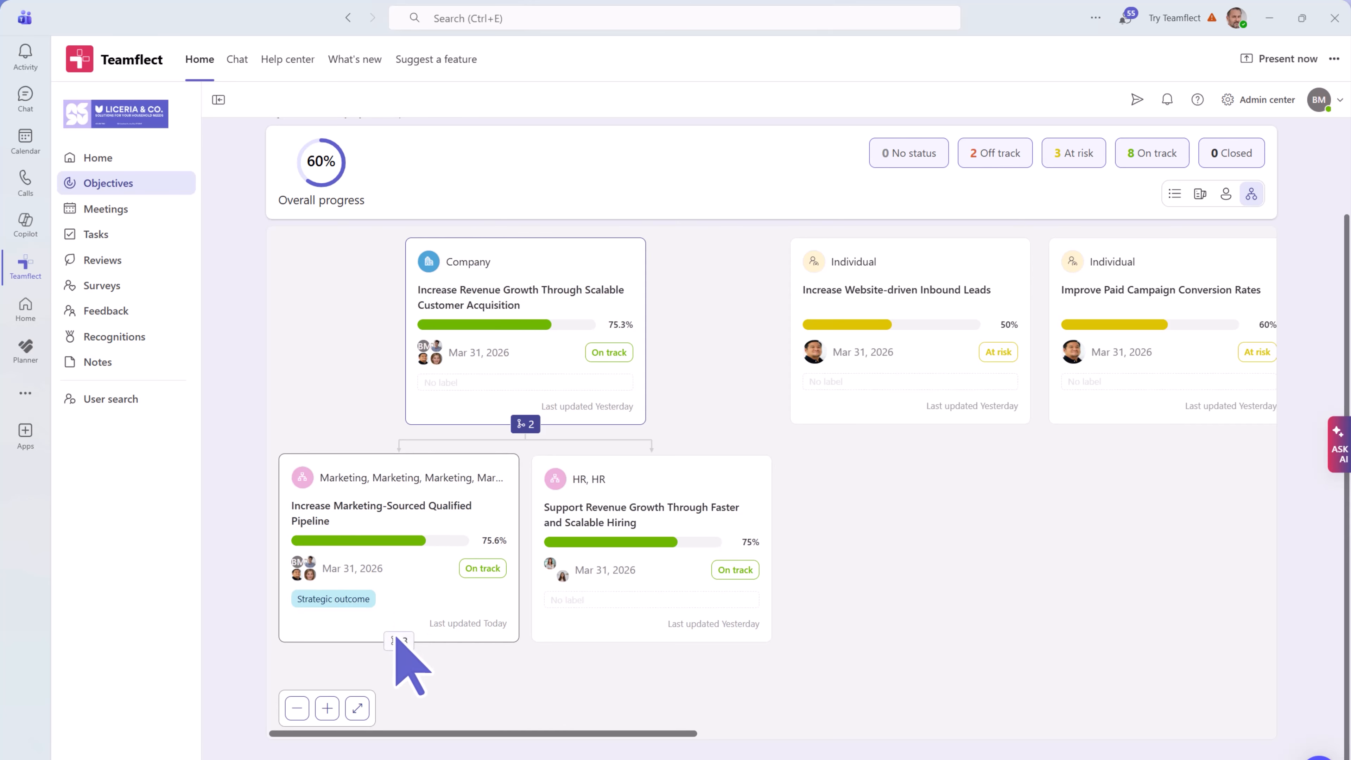
click(398, 642)
scroll(412, 670, down, 3)
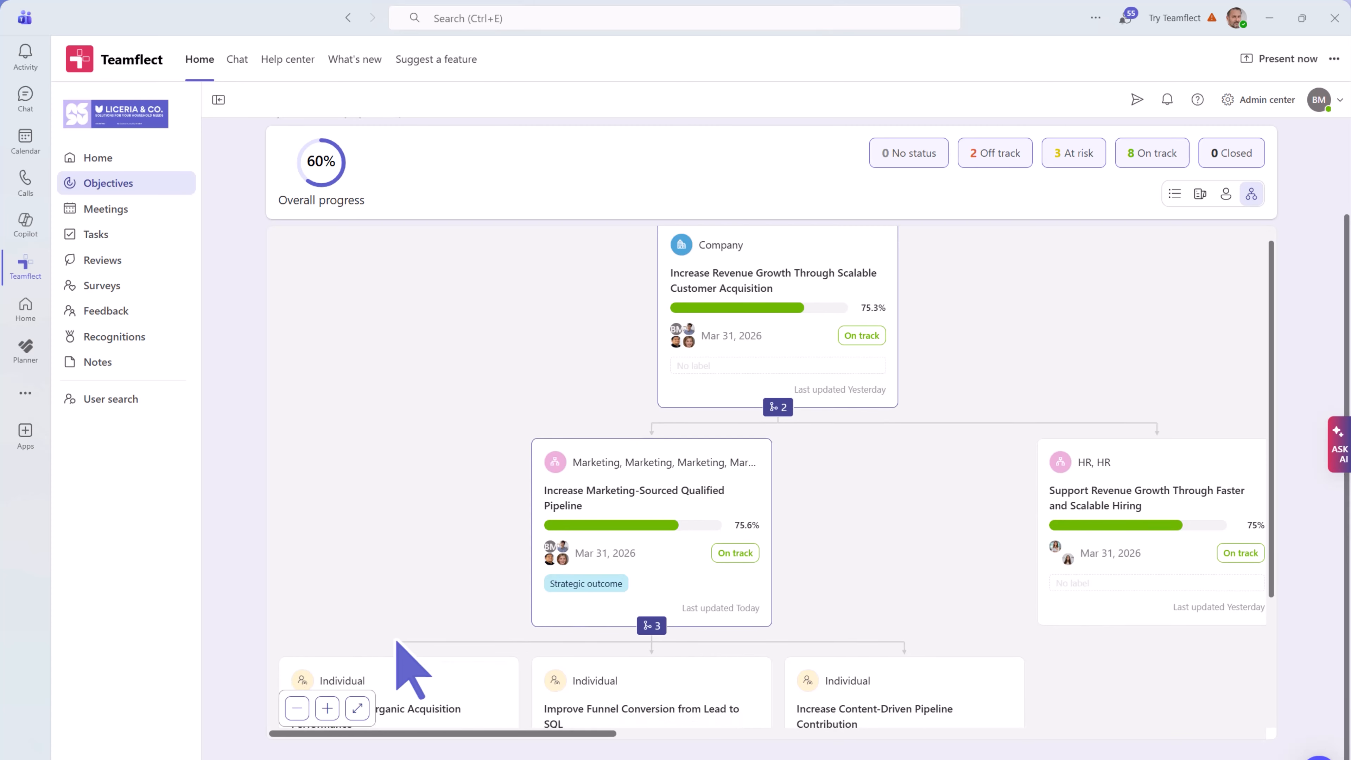
scroll(409, 670, down, 1)
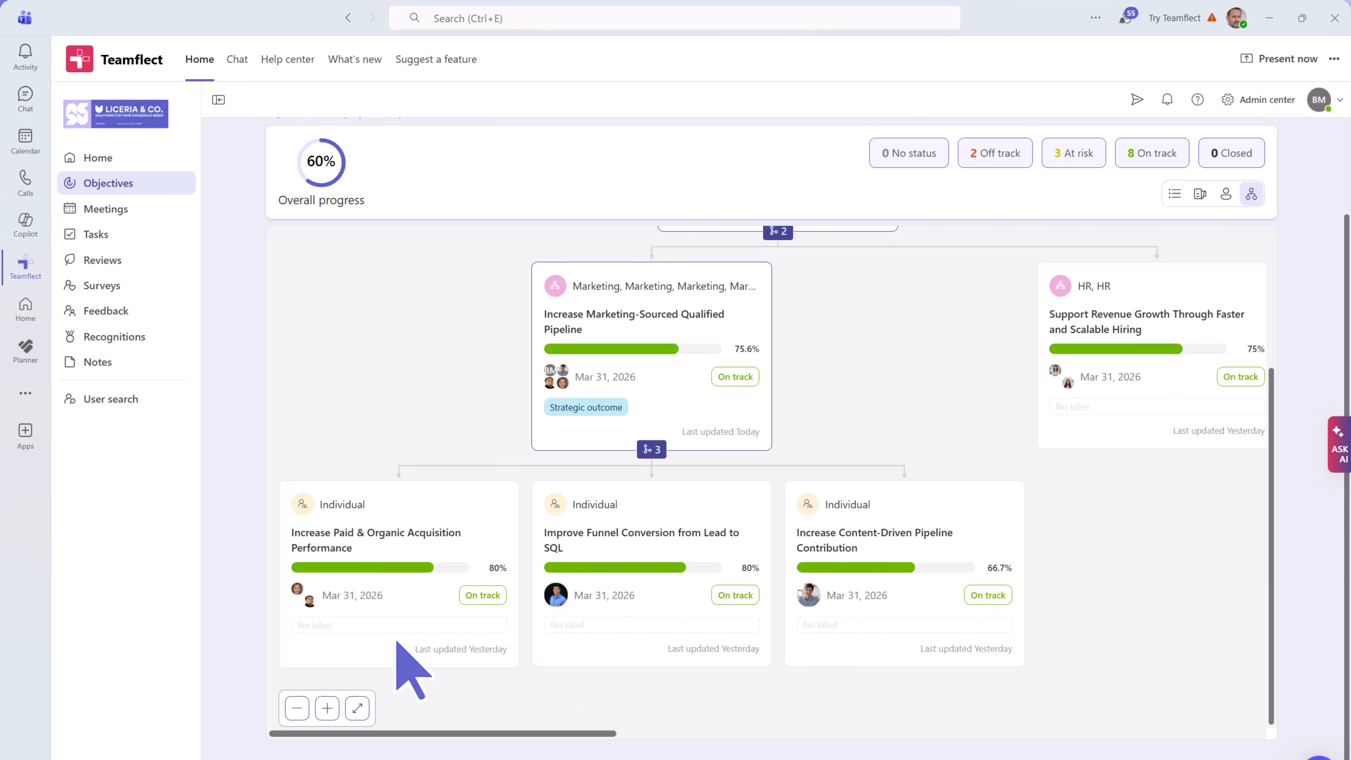
scroll(398, 643, up, 5)
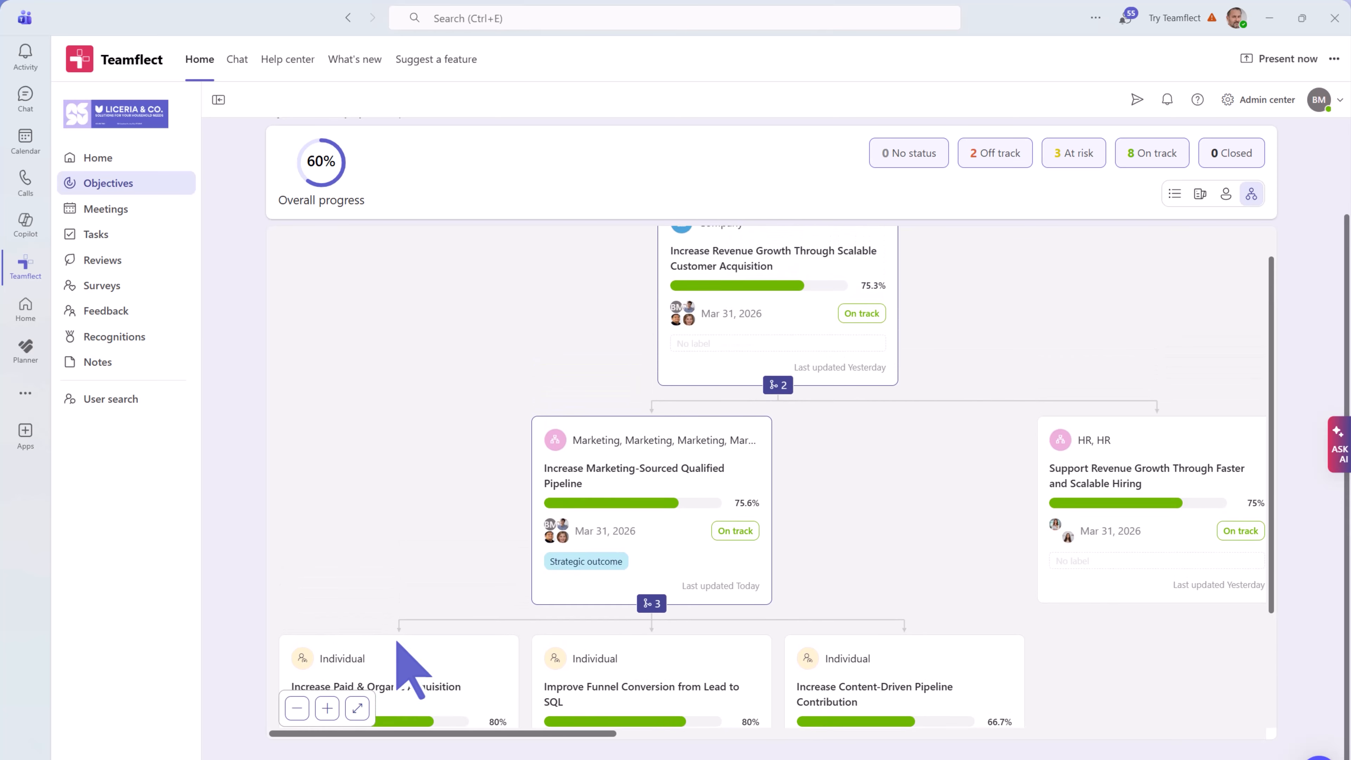
scroll(398, 642, right, 3)
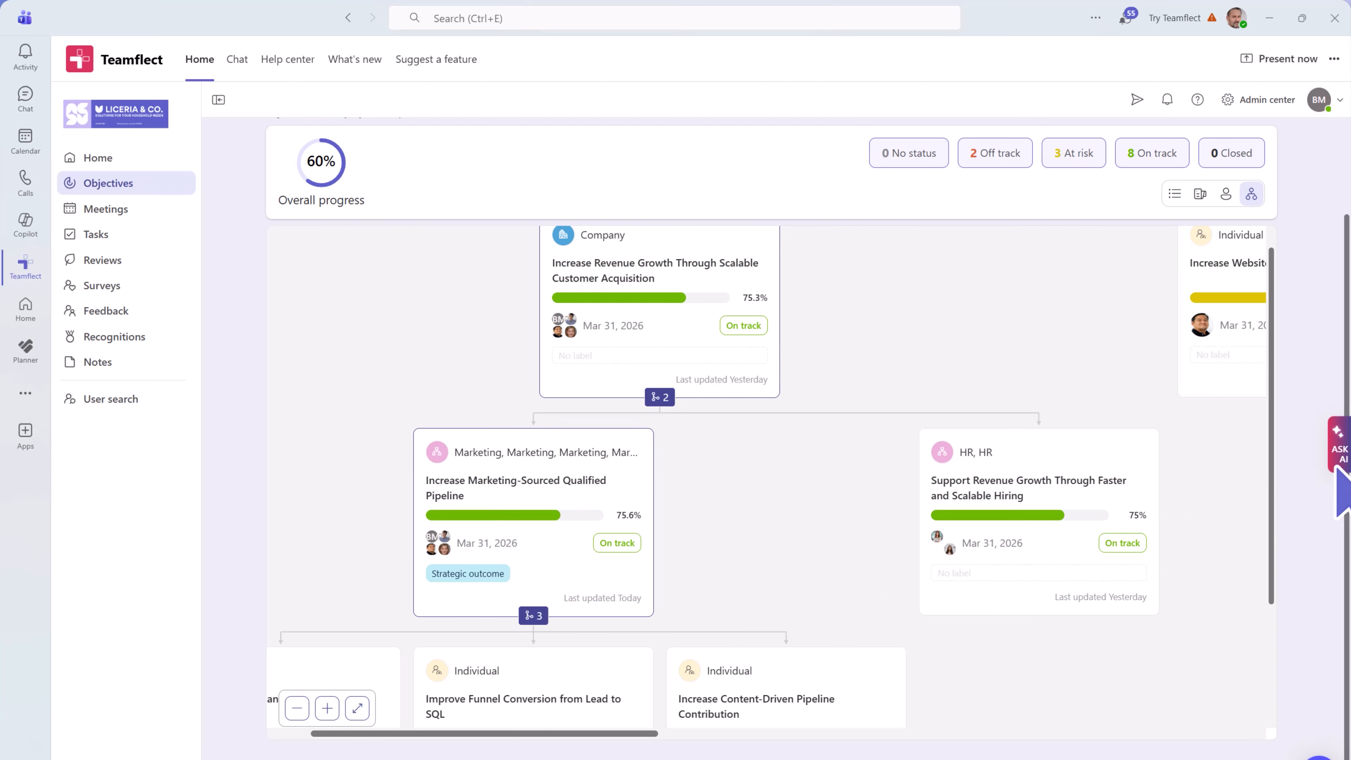
- Ask the AI assistant which team goals are at risk or off track
click(1339, 452)
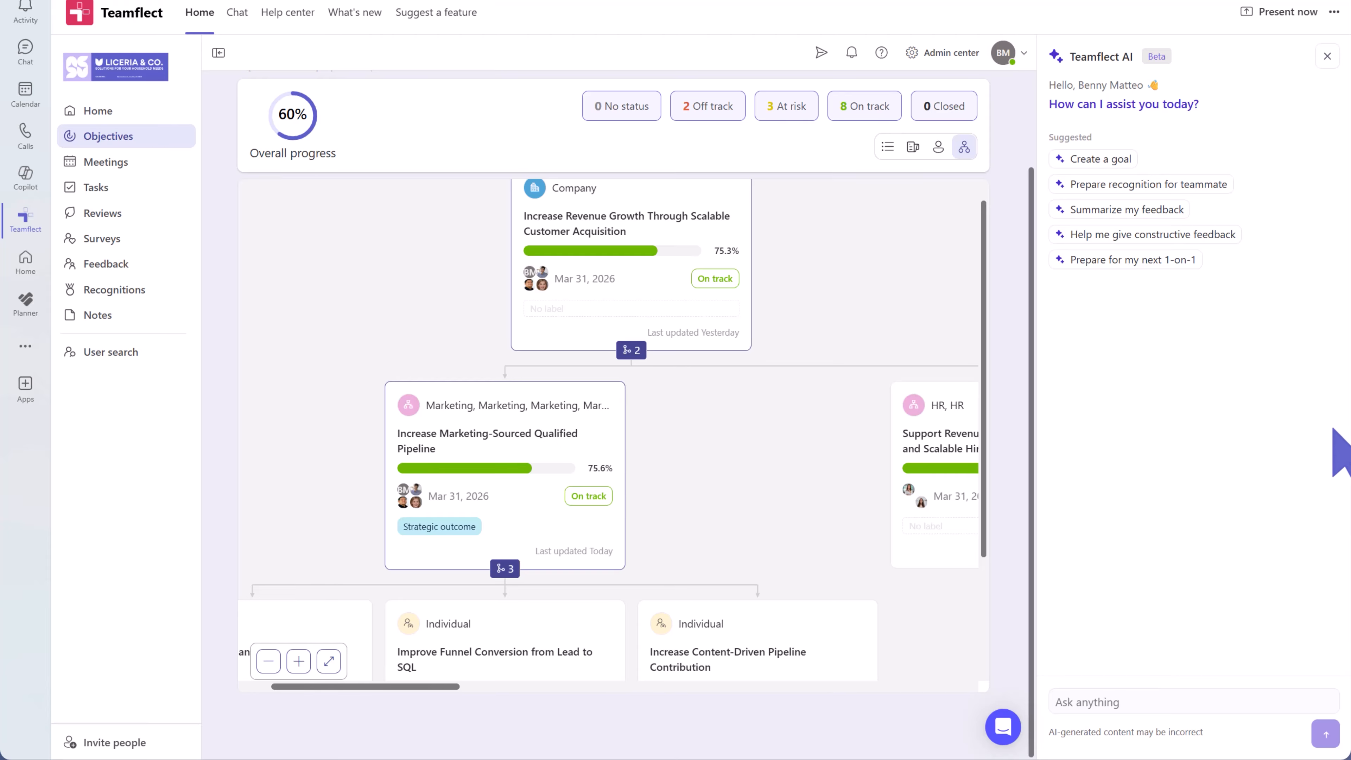
click(1101, 701)
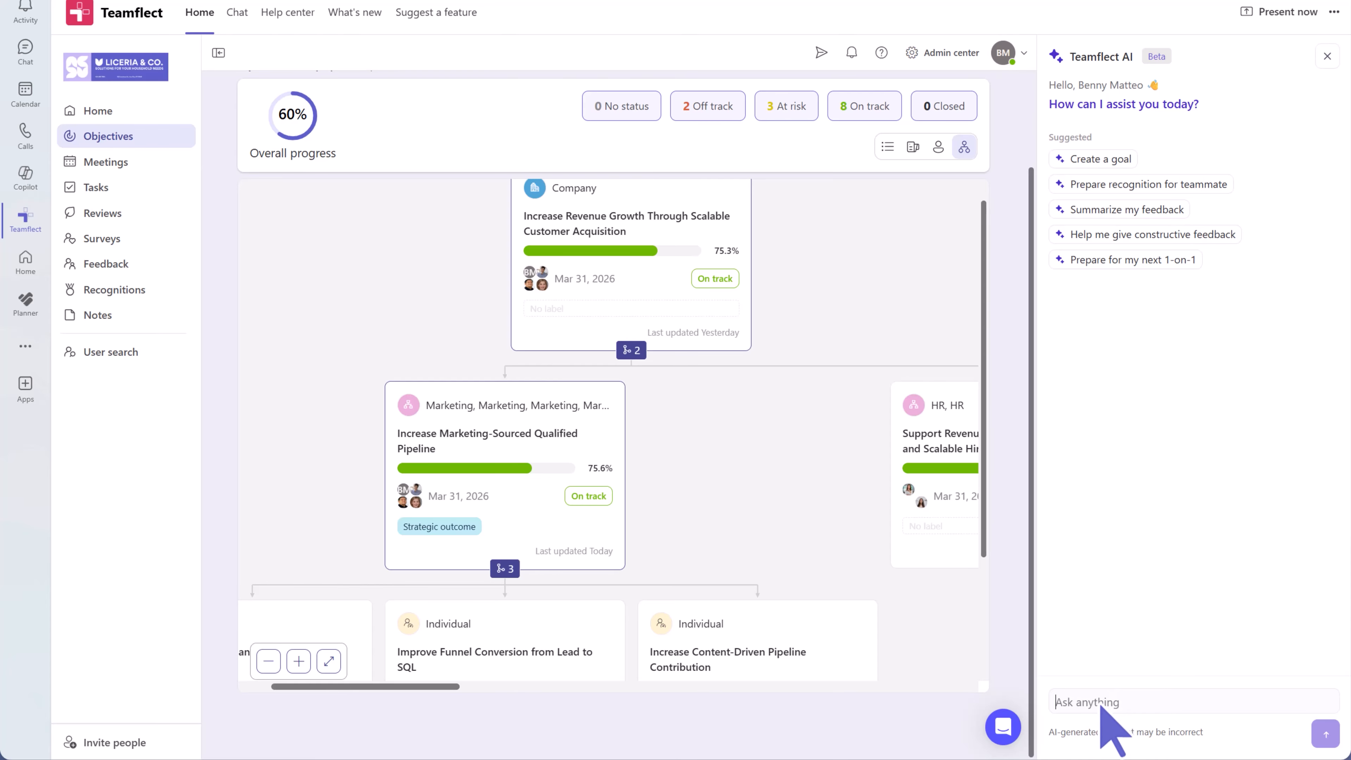
text(Which goals on my team are currently at risk of not being completed? Can you recommend some actions to take?)
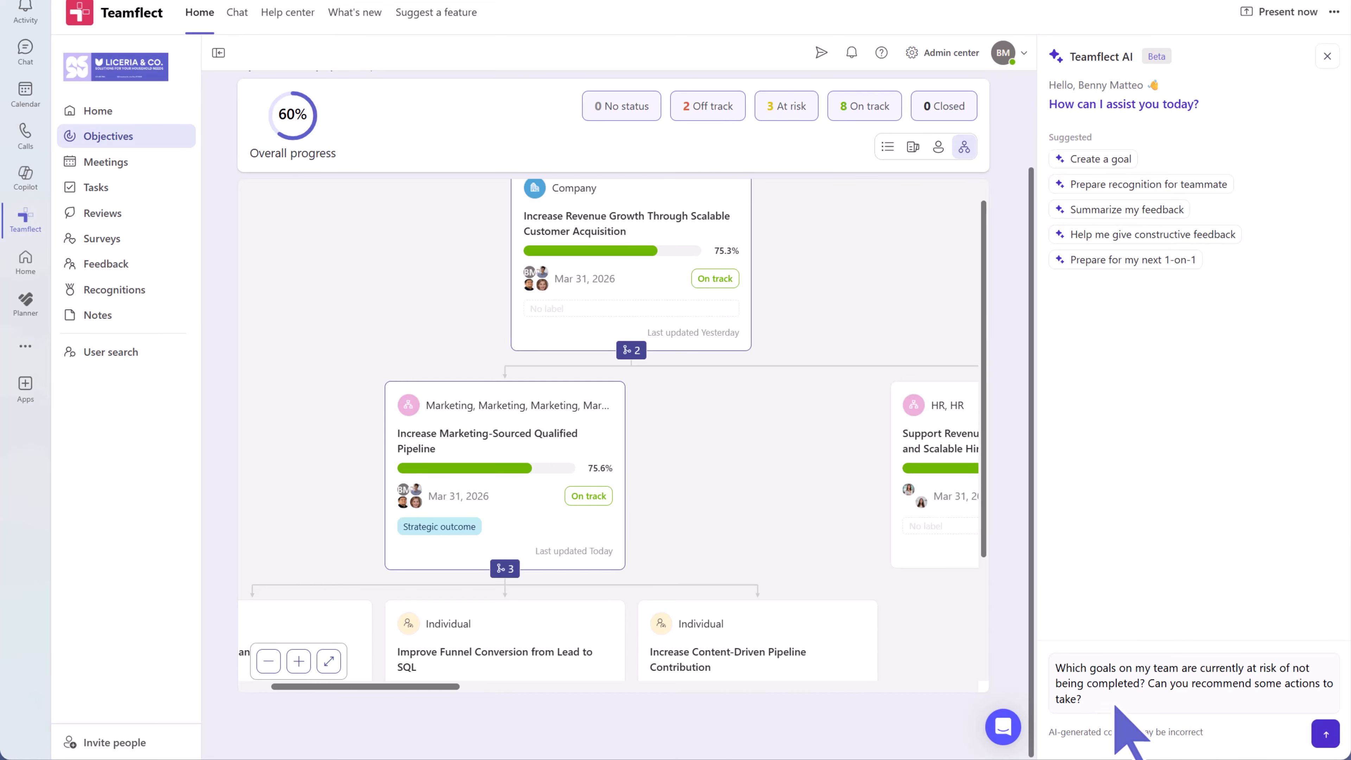
click(1322, 736)
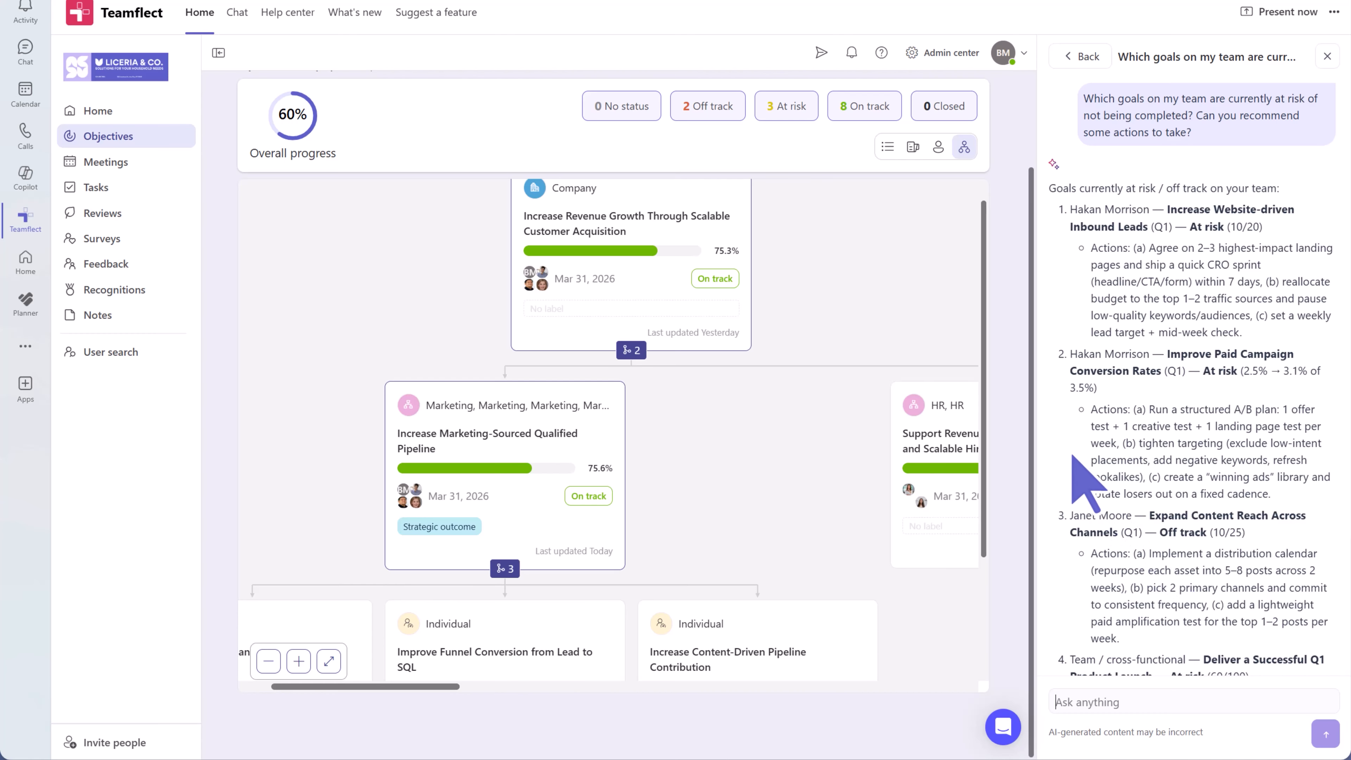
- Read the four at-risk goals with recommended actions, then close the assistant
scroll(1065, 447, down, 3)
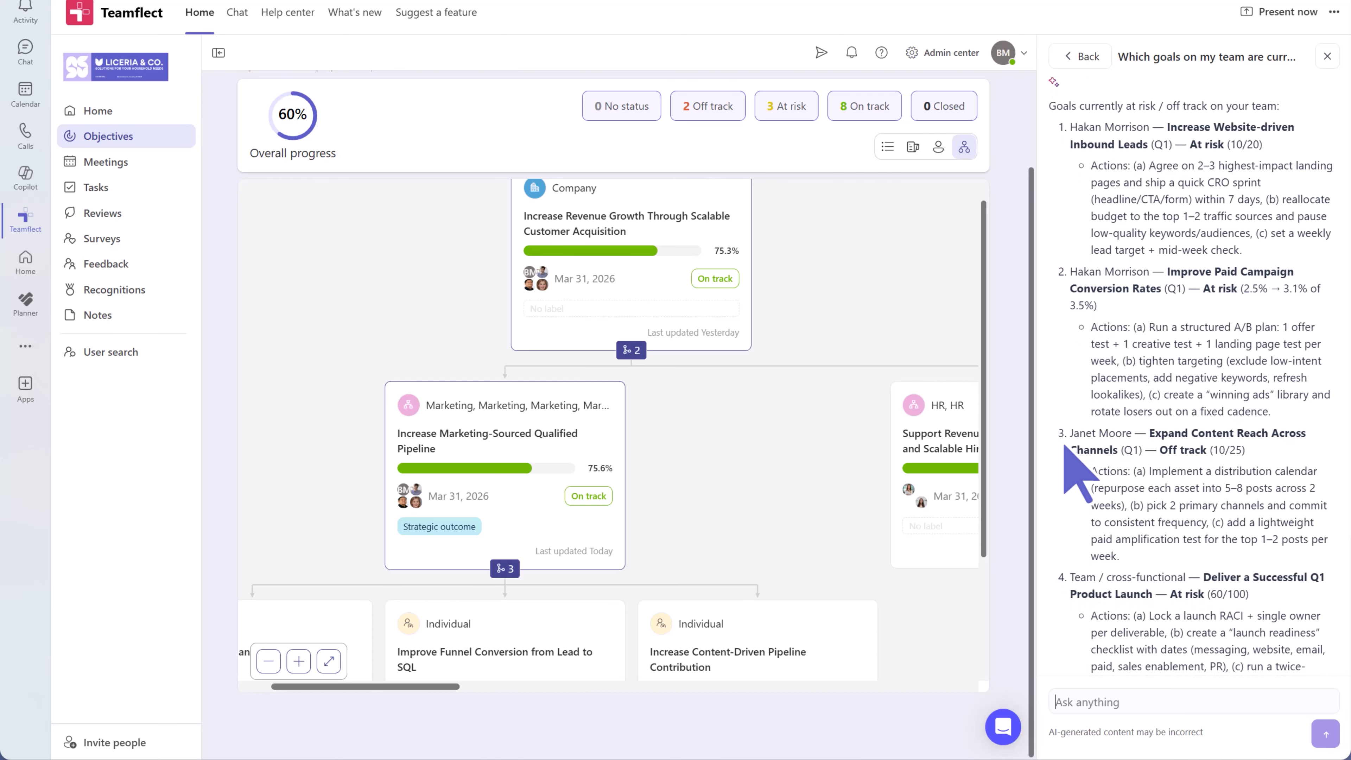
scroll(1065, 447, down, 5)
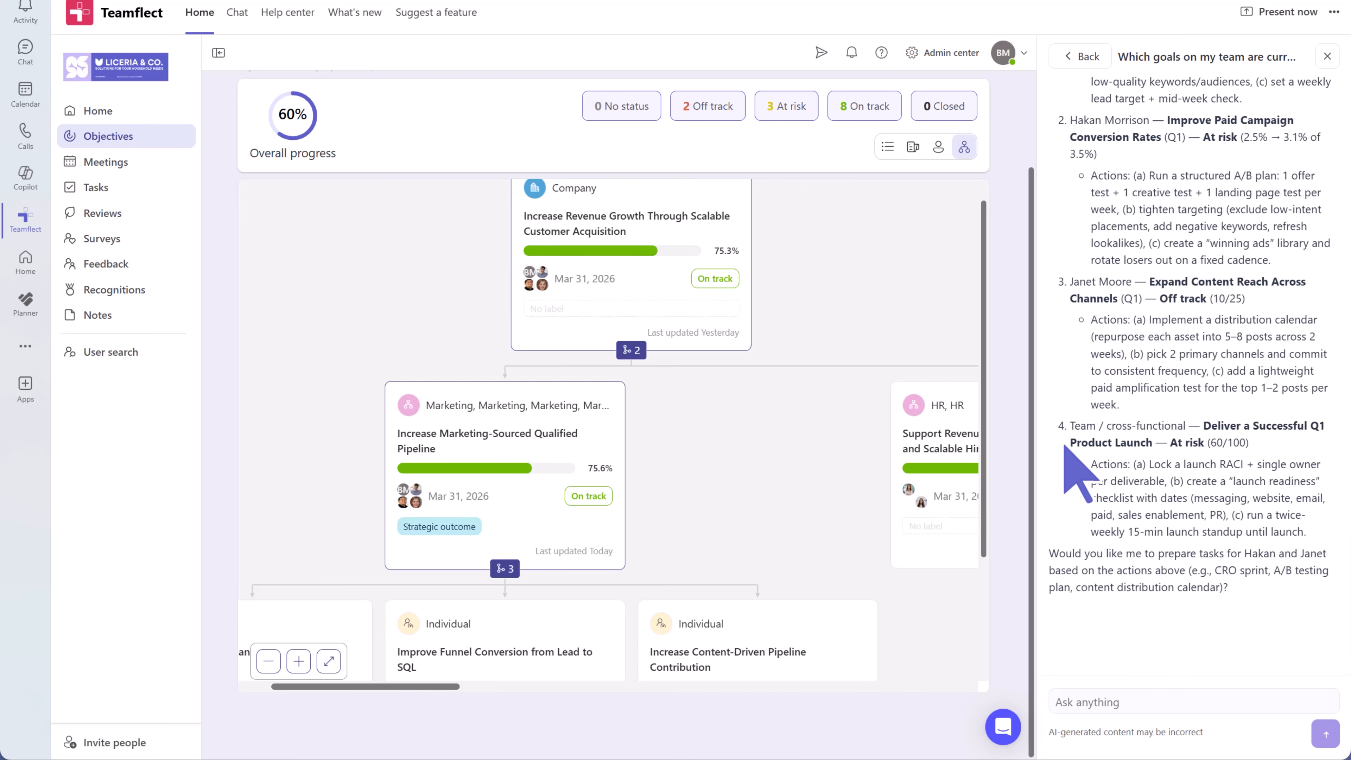
scroll(1065, 447, up, 6)
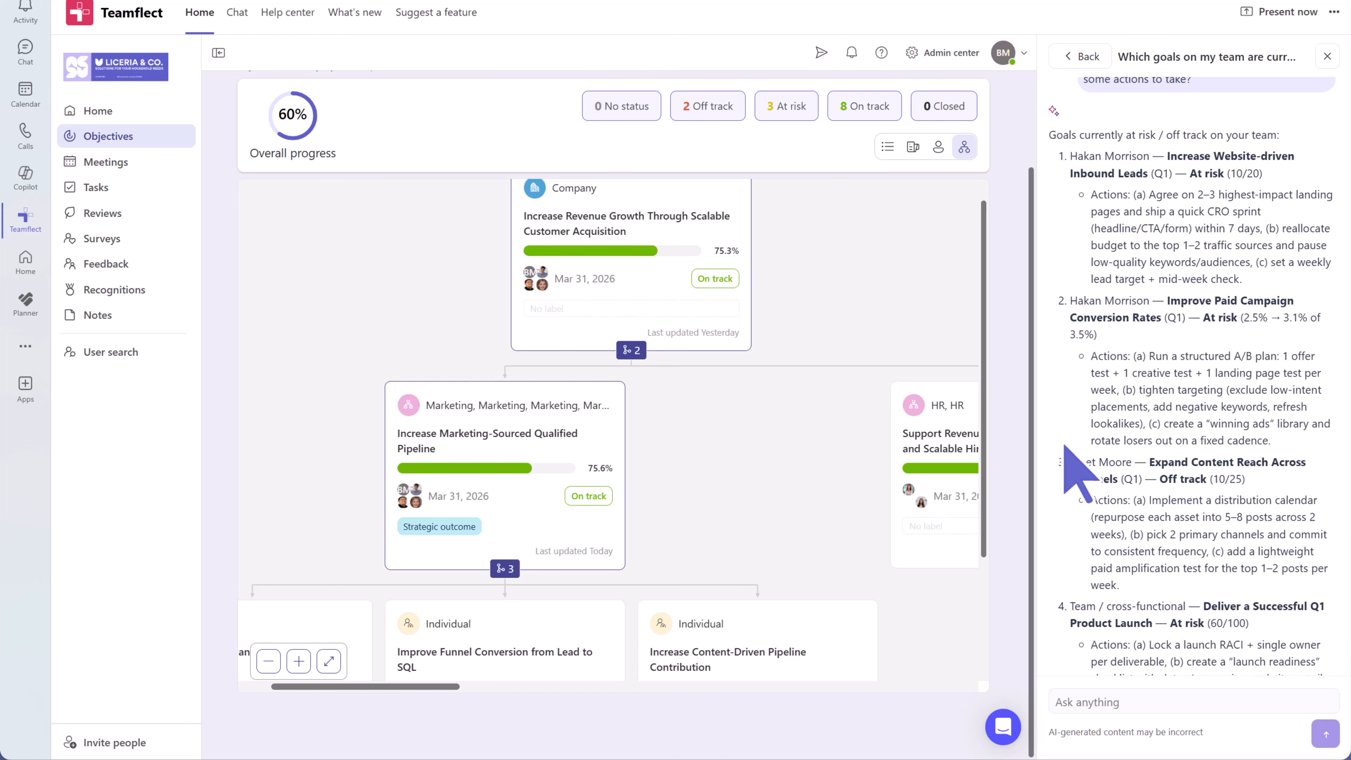
scroll(1079, 473, up, 2)
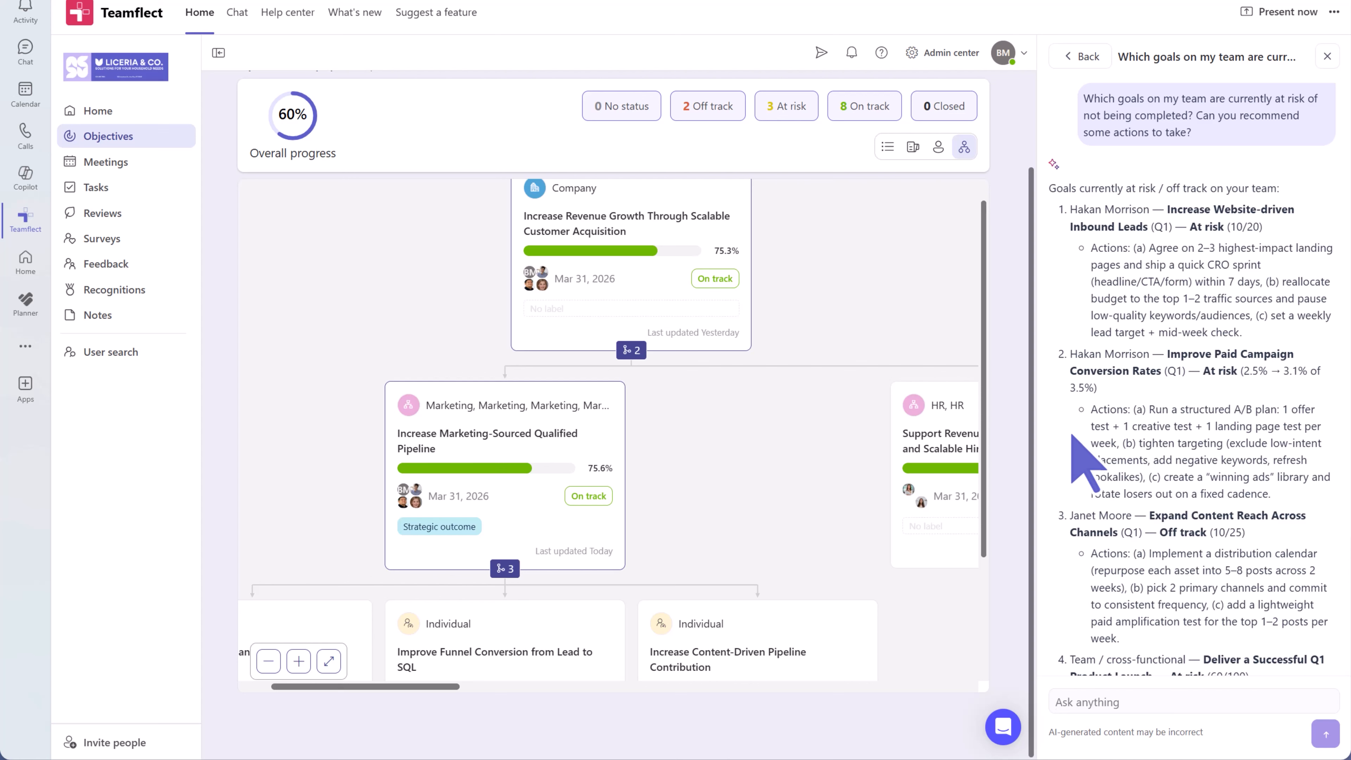
click(1326, 57)
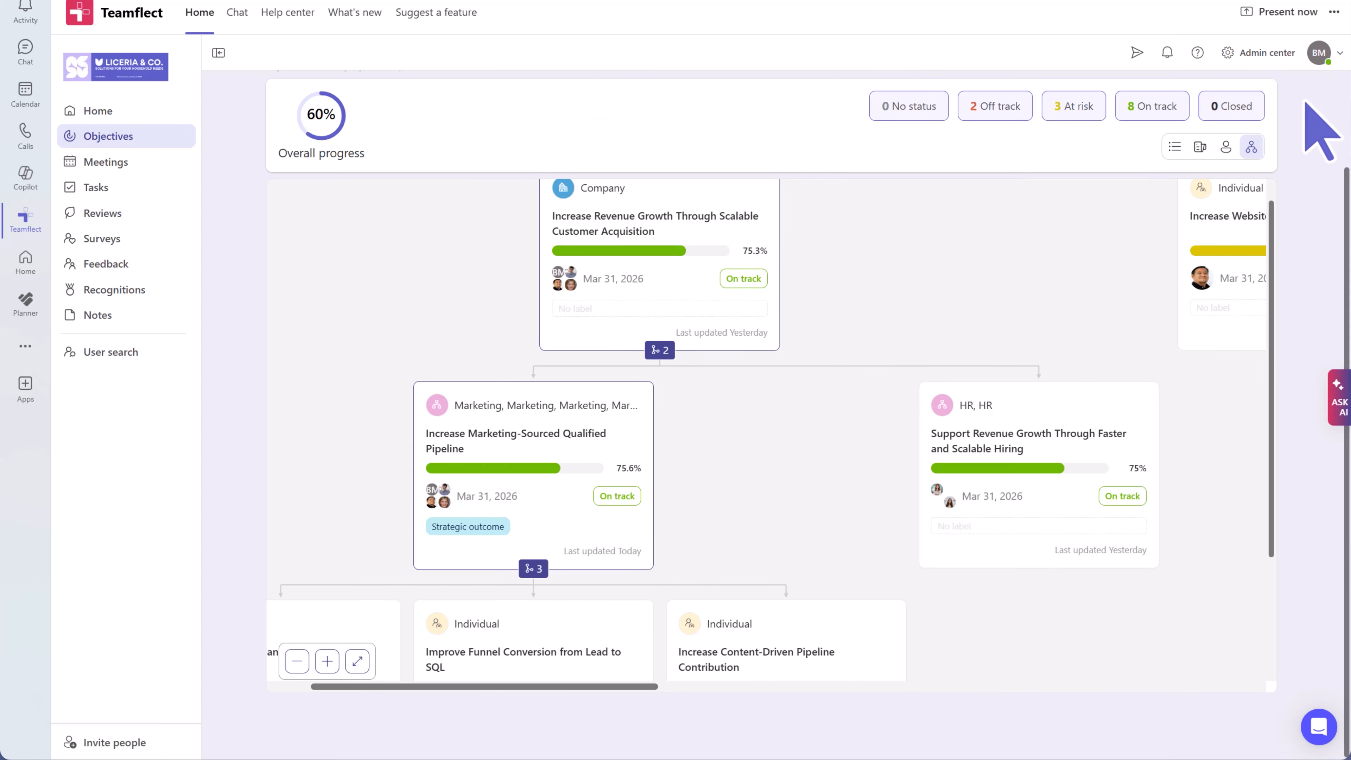
- Show the Custom groups list under Groups: Product Launch Task Force – Q1 and Revenue Growth Initiative
scroll(1307, 105, up, 2)
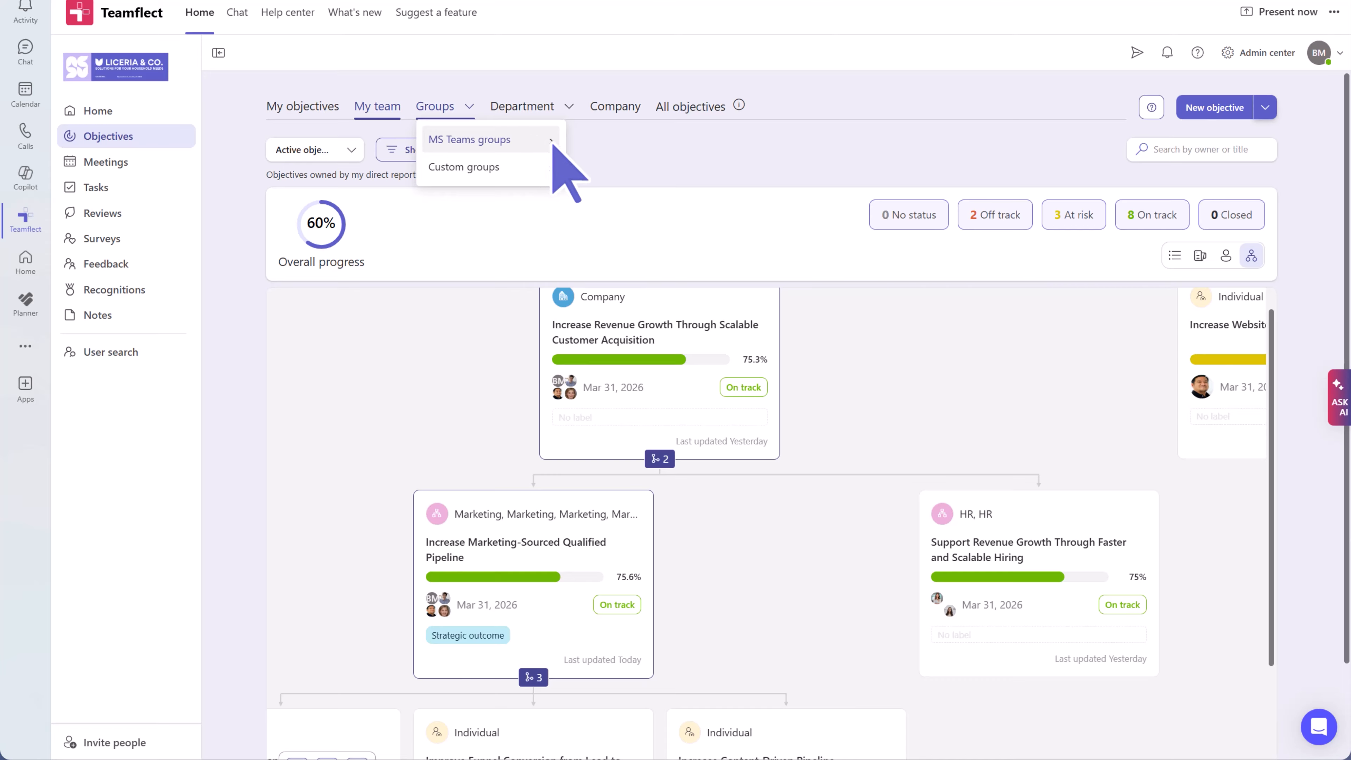
mouse_move(553, 145)
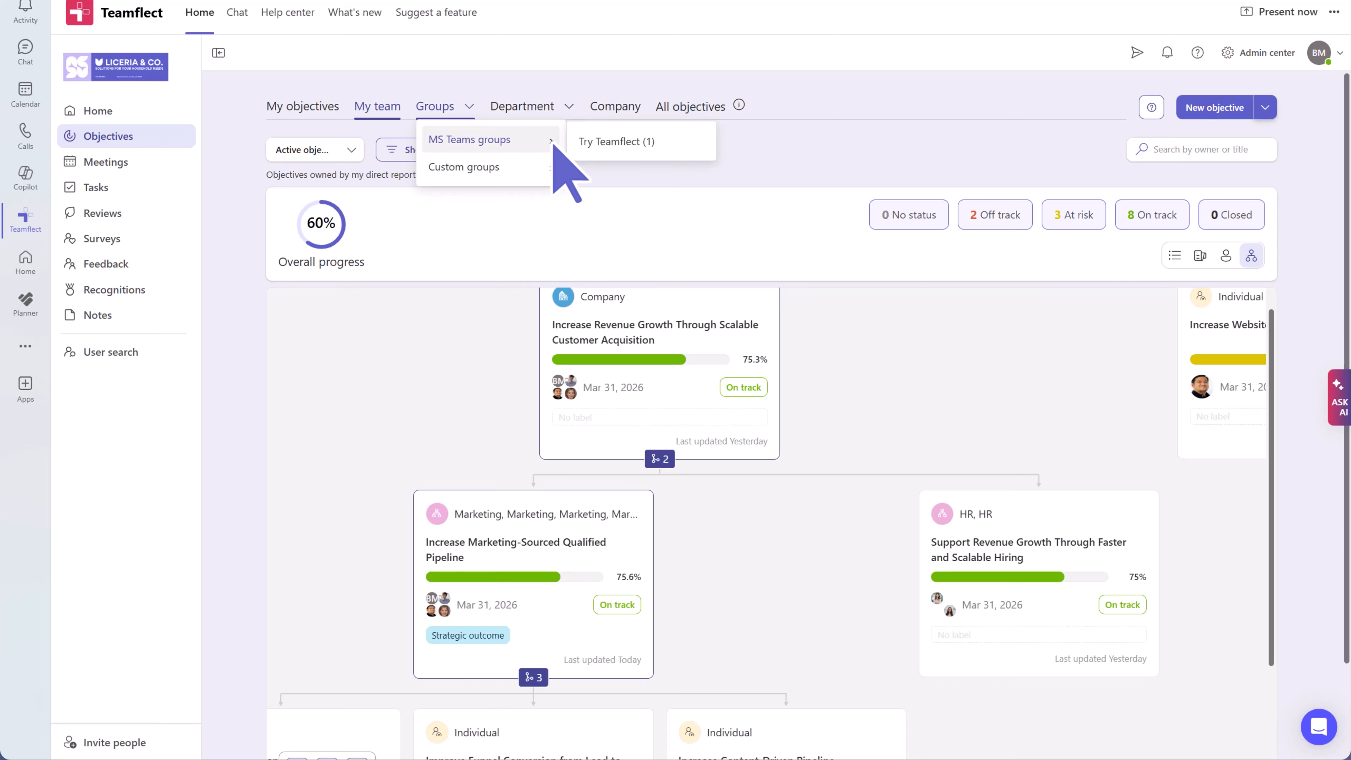
mouse_move(554, 178)
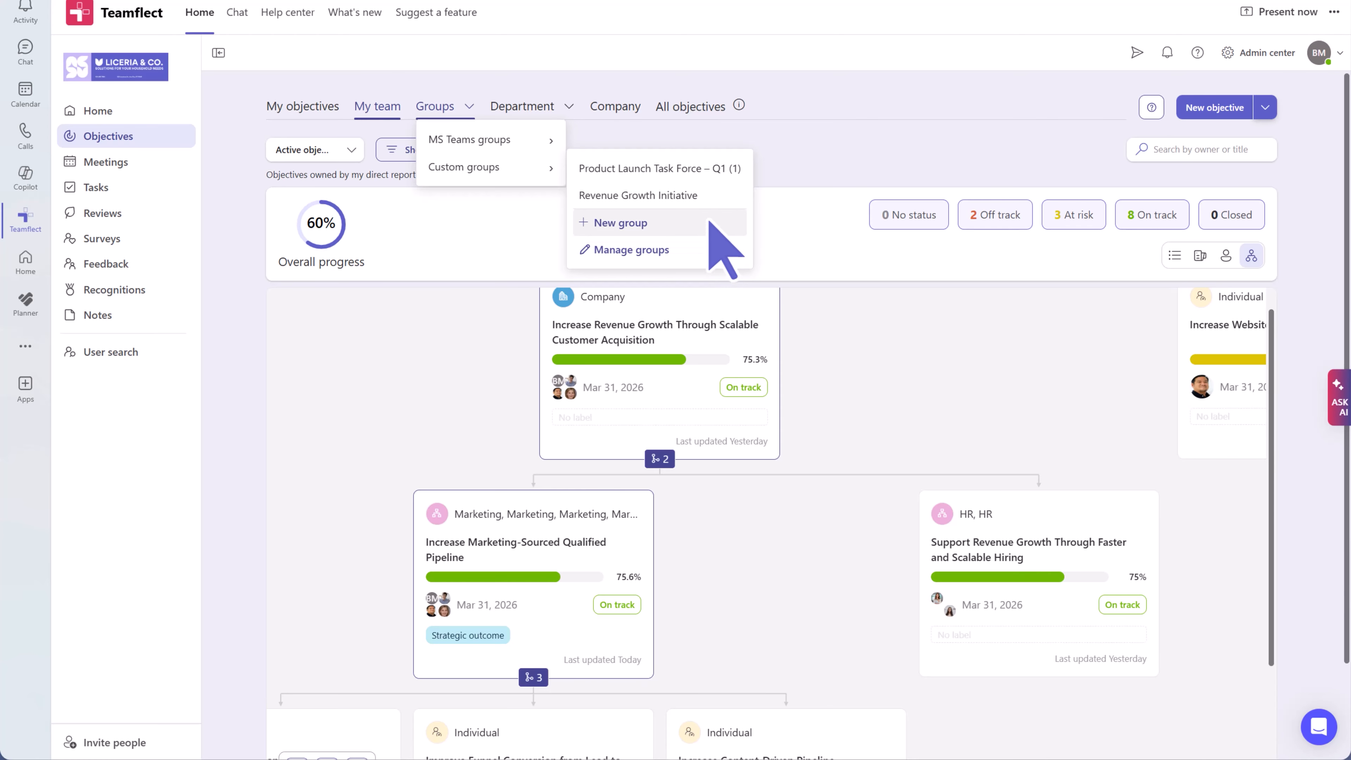
- Review the Product Launch Task Force – Q1 objective 'Deliver a Successful Q1 Product Launch' and the group details
click(708, 173)
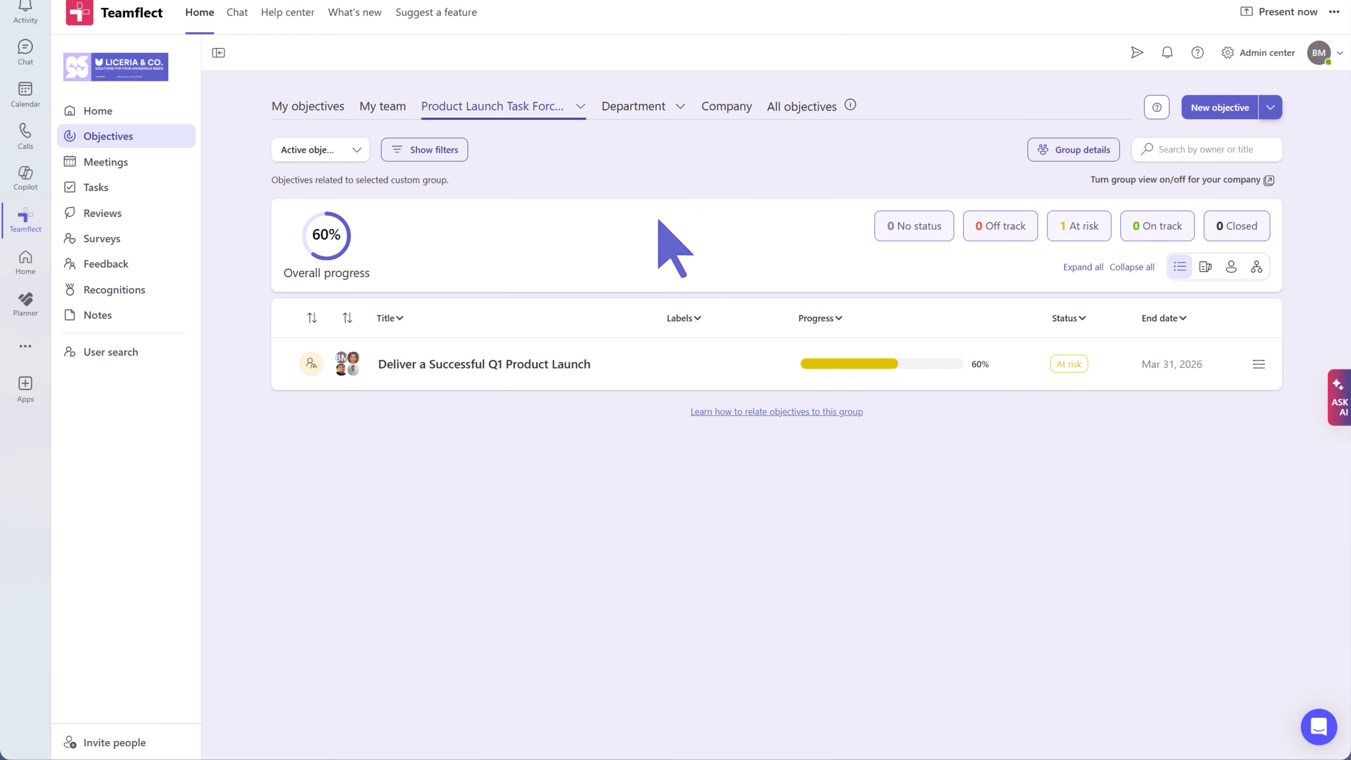
click(526, 365)
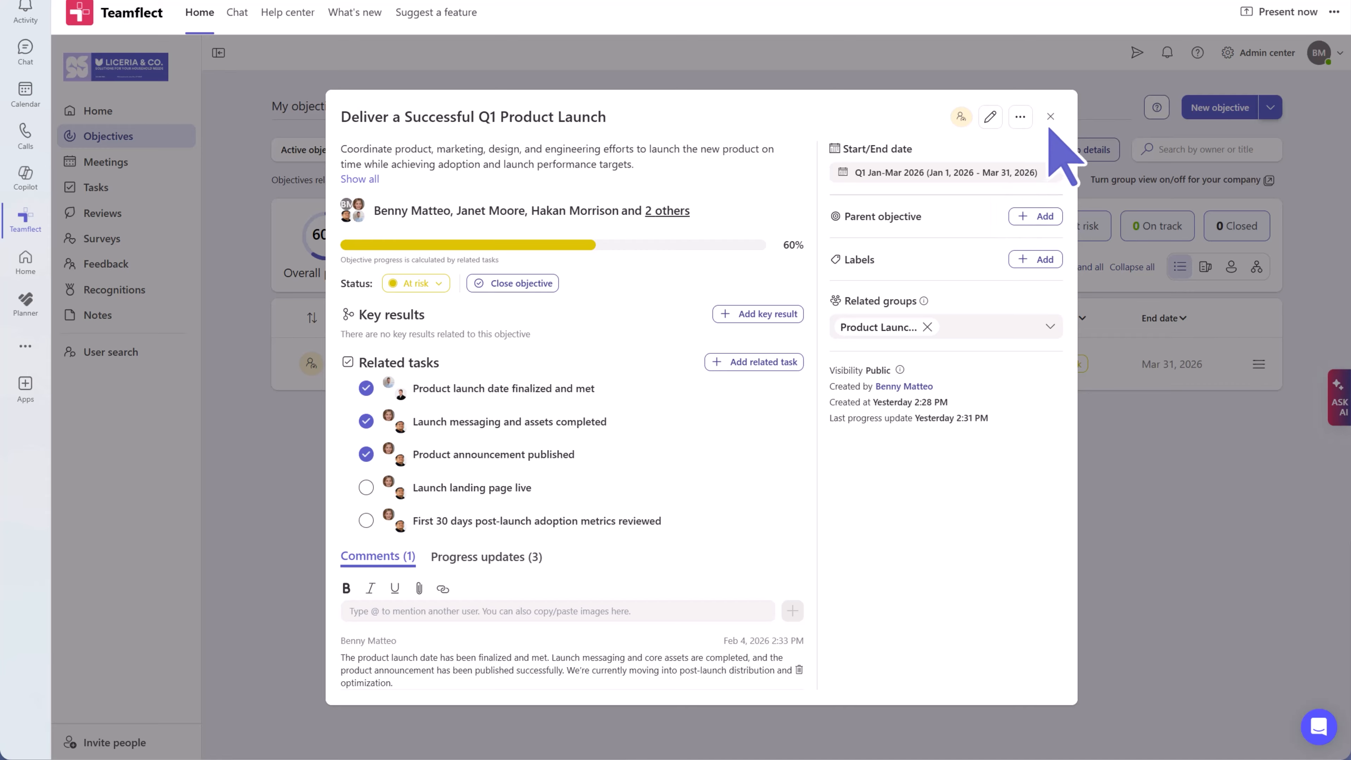
click(1050, 116)
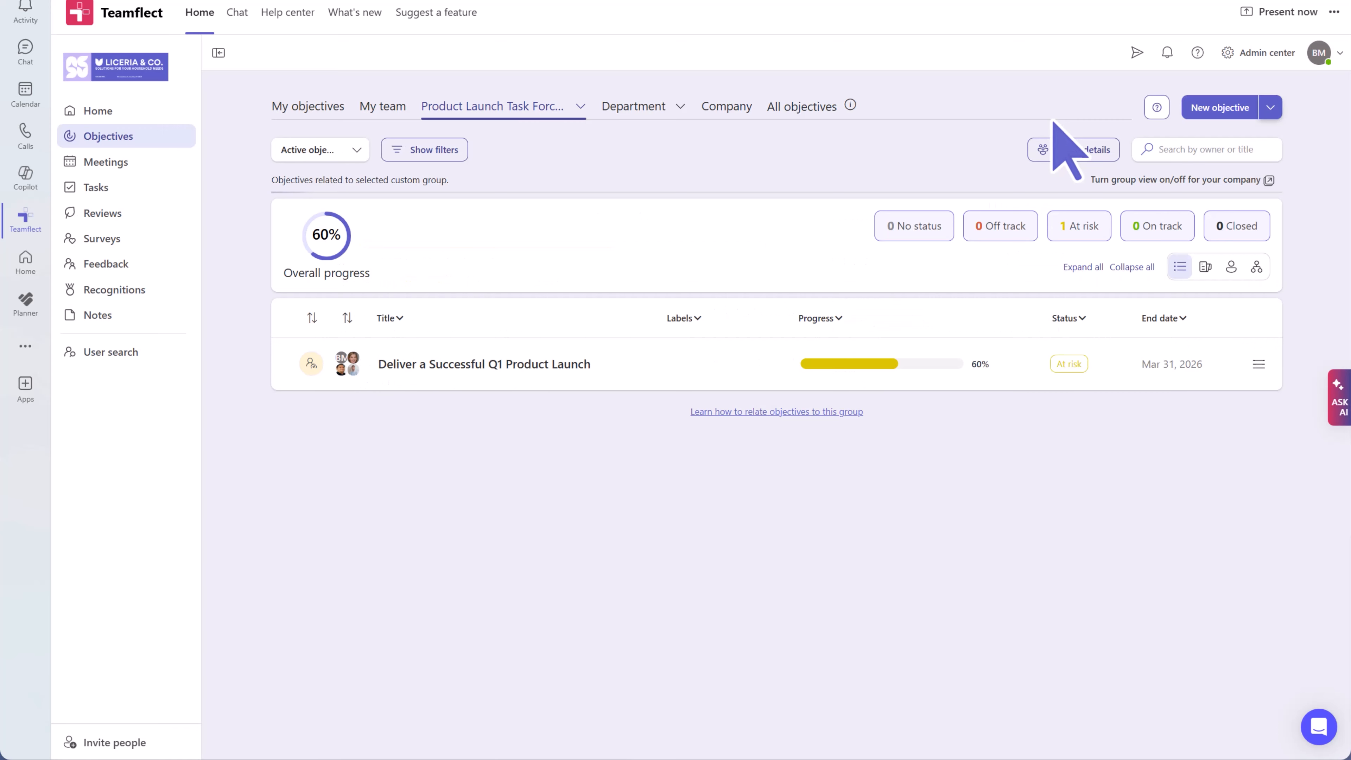
click(1080, 150)
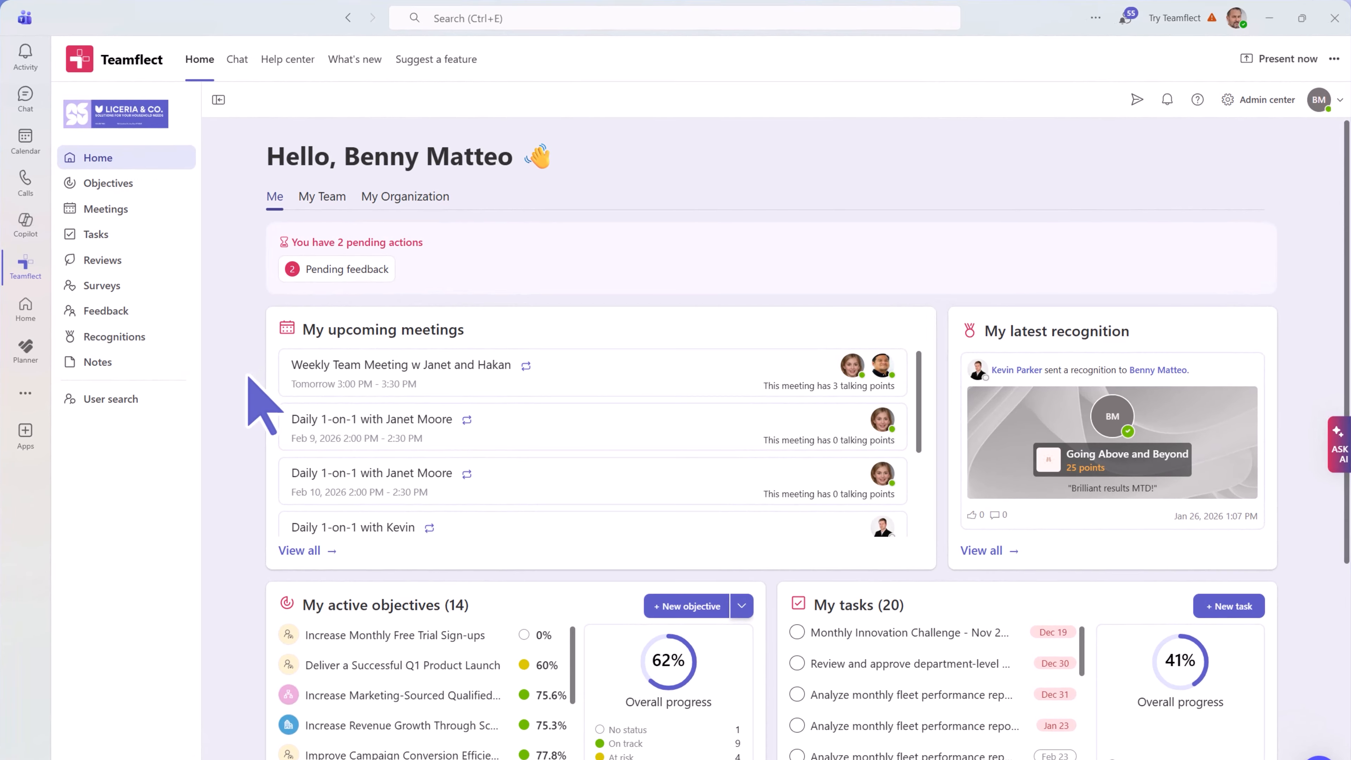
- Search for the direct report by name and open their profile
click(152, 399)
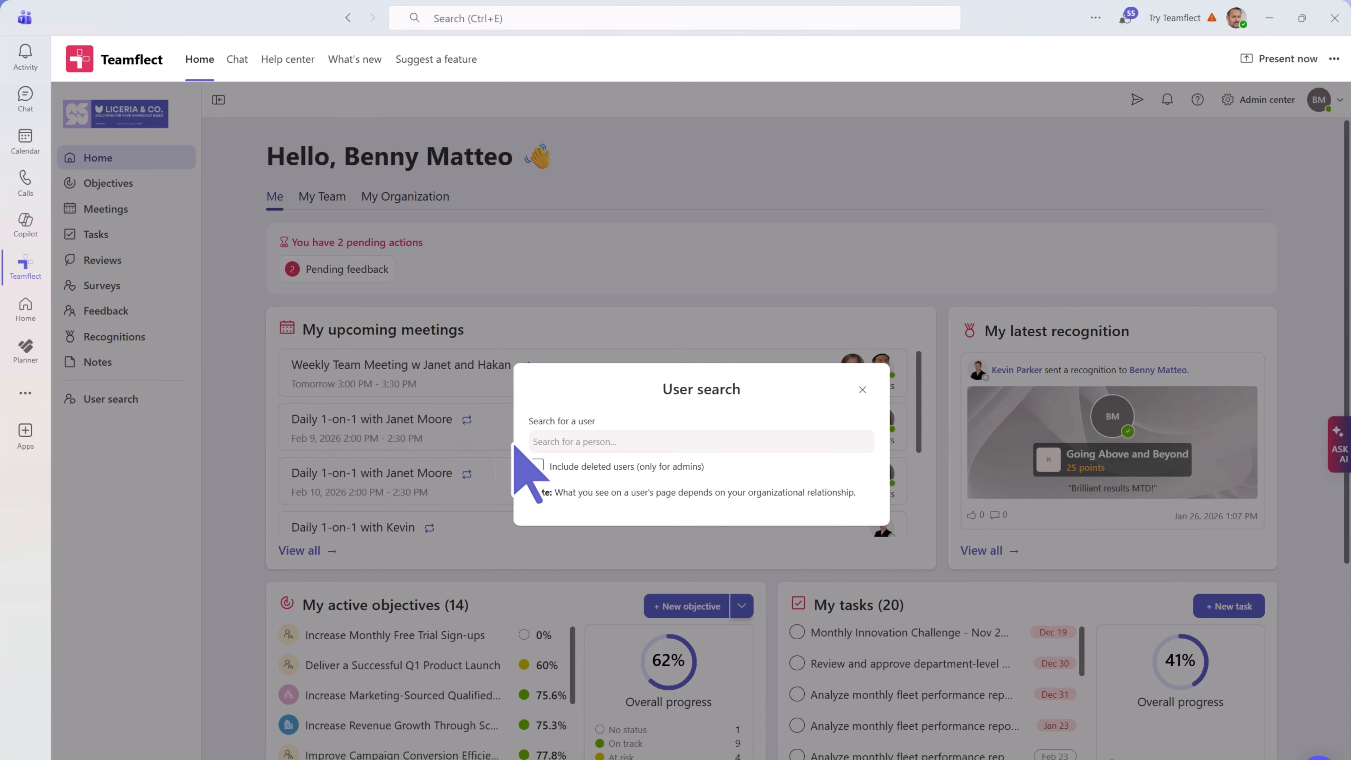
click(545, 446)
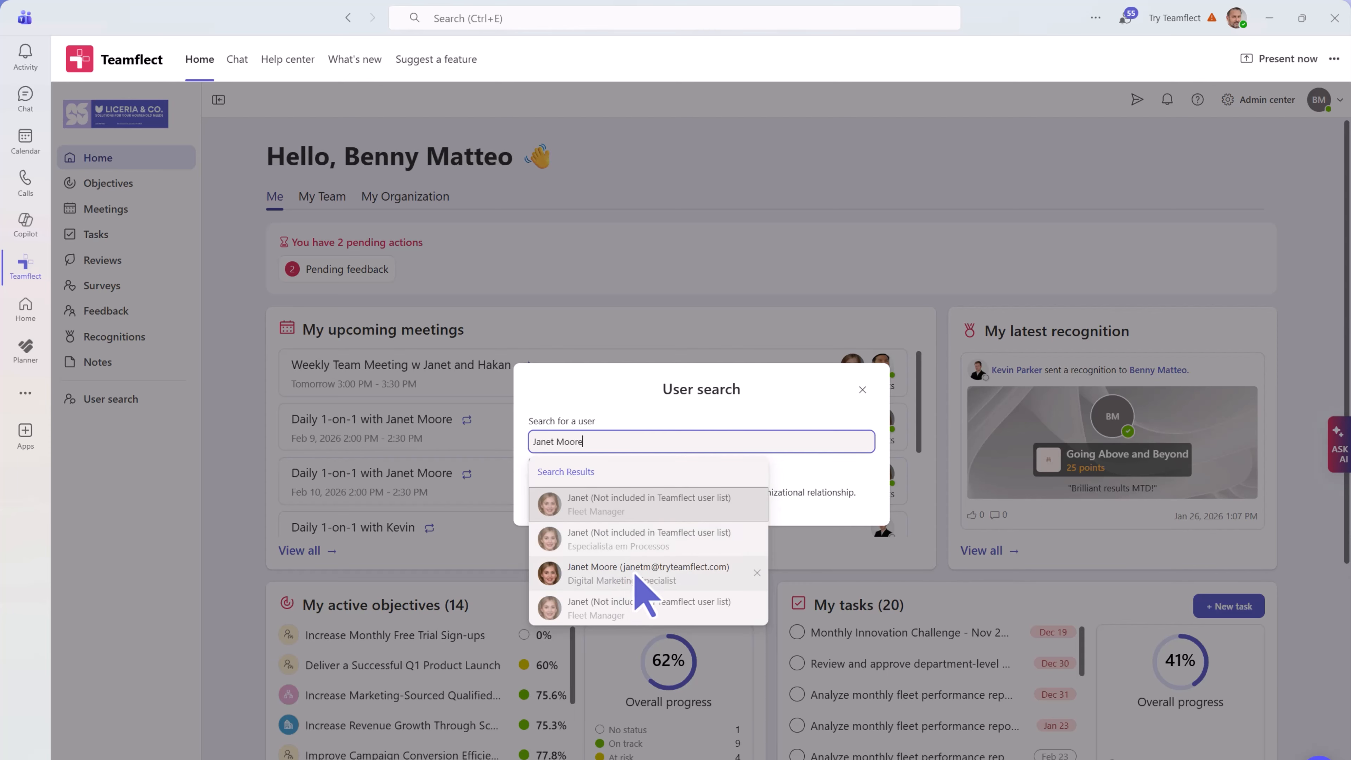
click(642, 574)
- Get an AI summary of their objectives: five on track, one needing attention, one at risk
scroll(649, 606, down, 5)
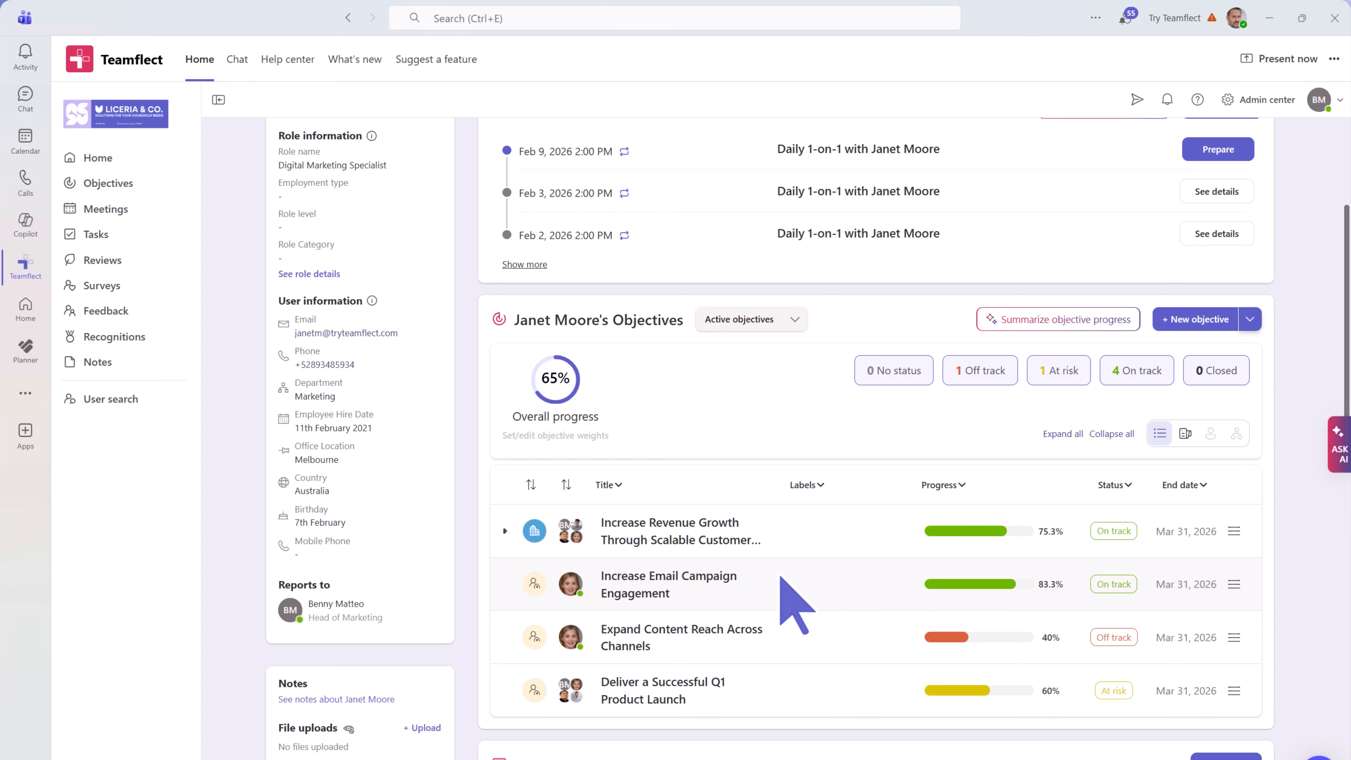
click(1011, 326)
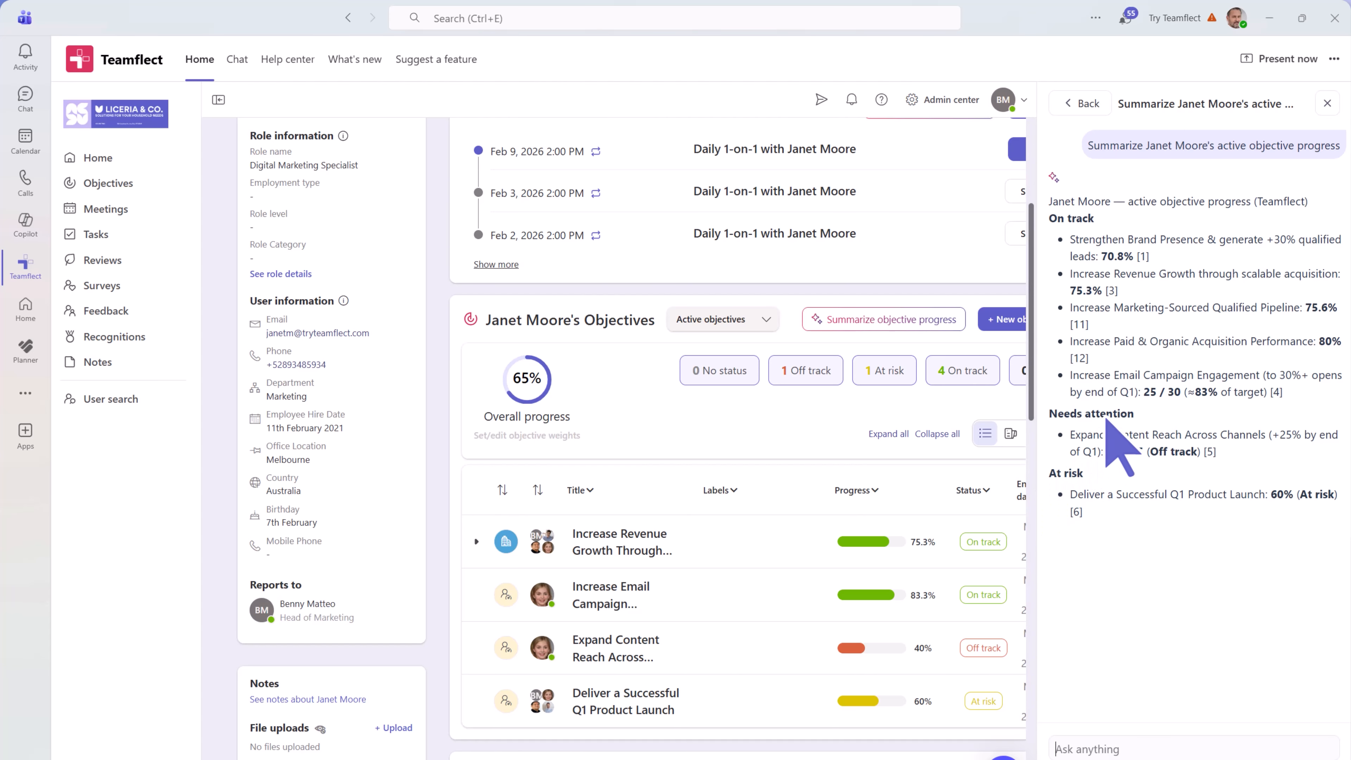
click(1326, 104)
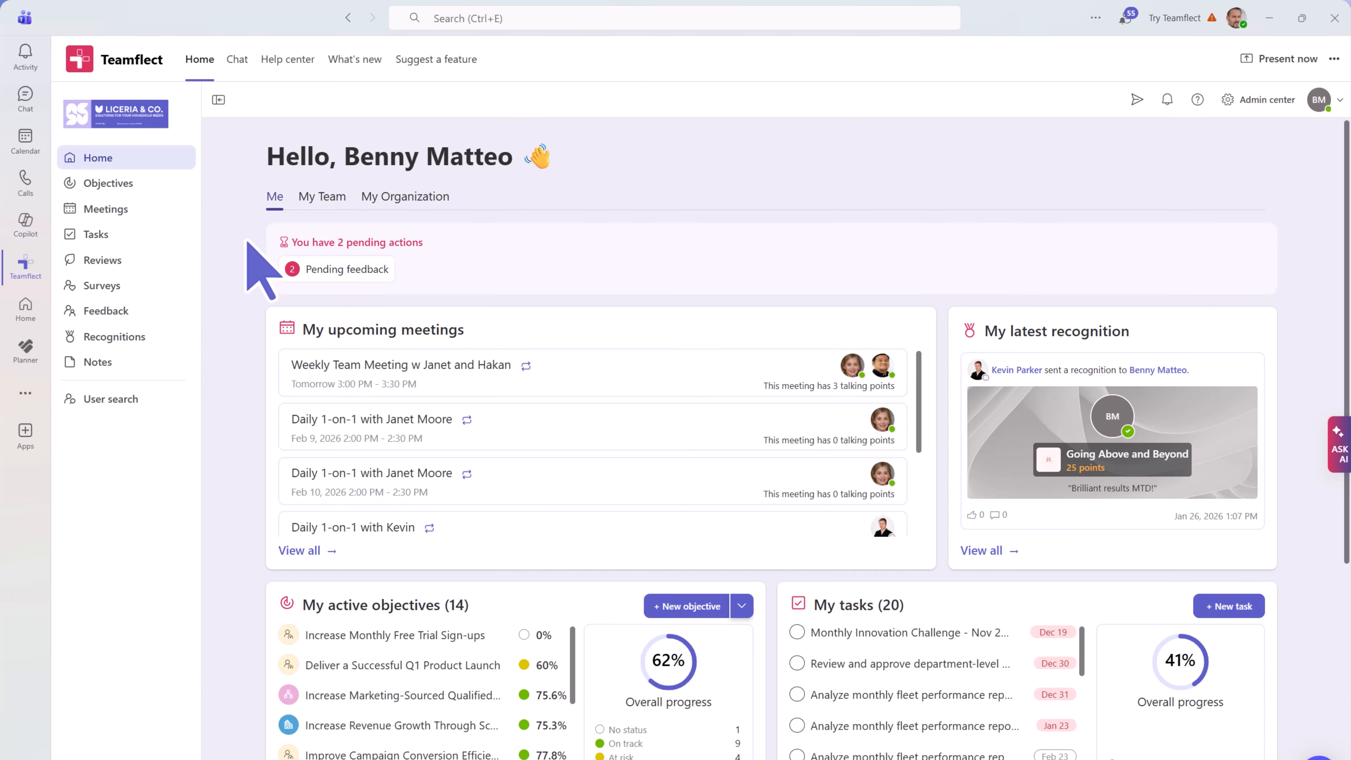
click(314, 205)
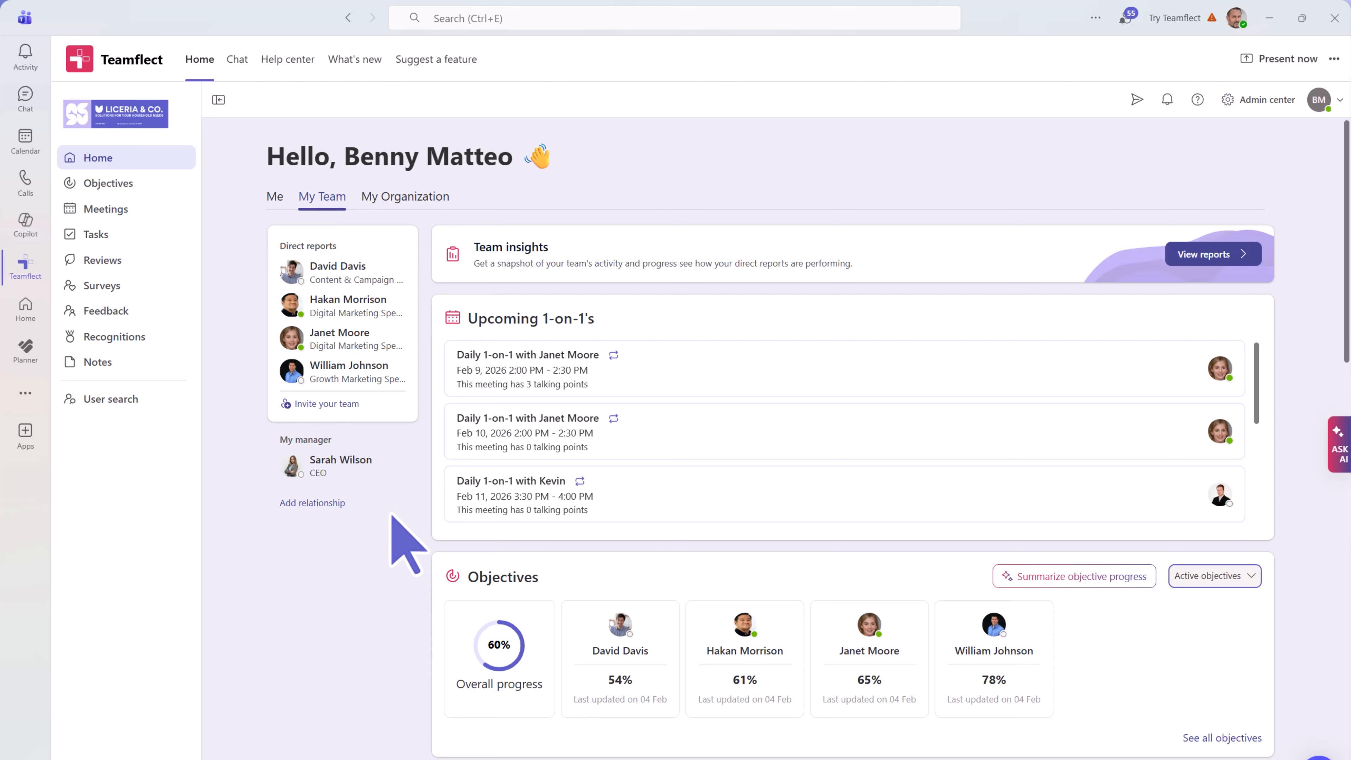
scroll(392, 515, down, 2)
scroll(406, 542, down, 2)
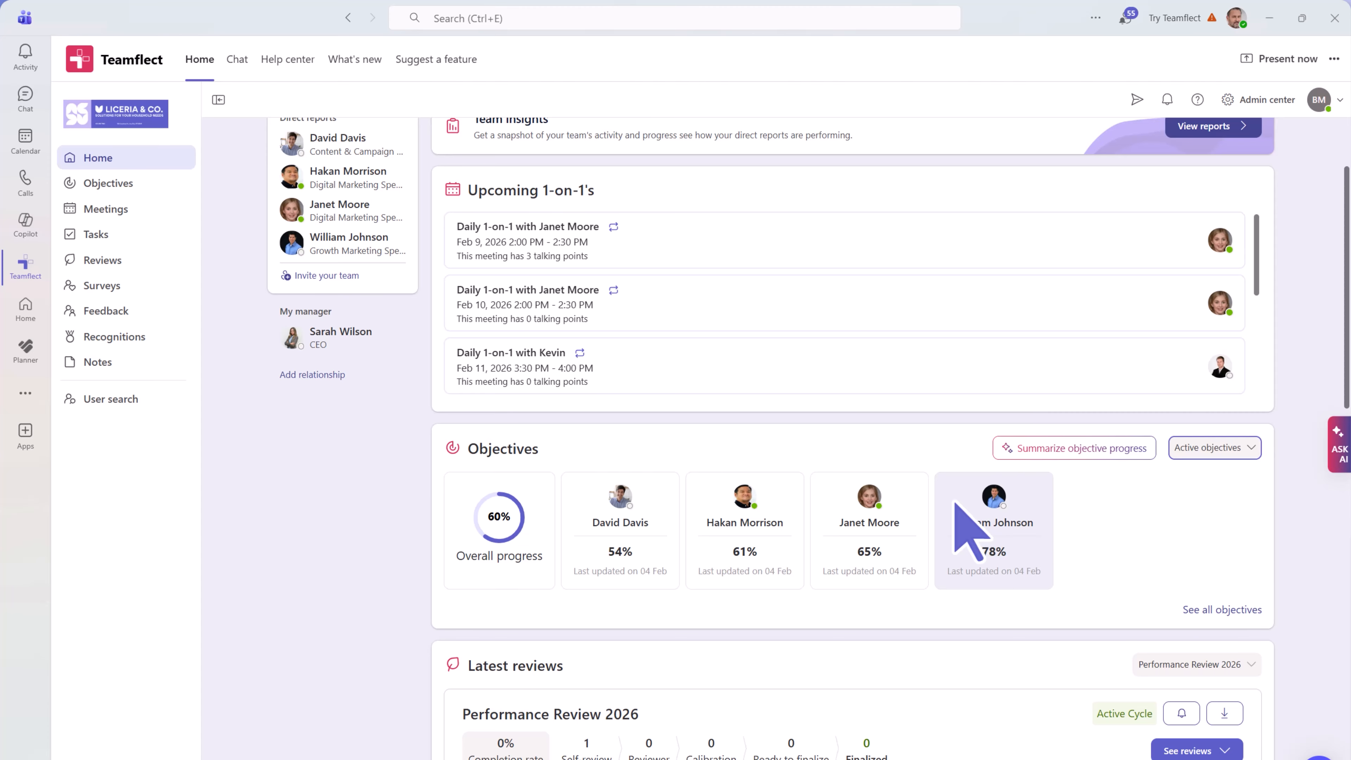
scroll(955, 503, up, 3)
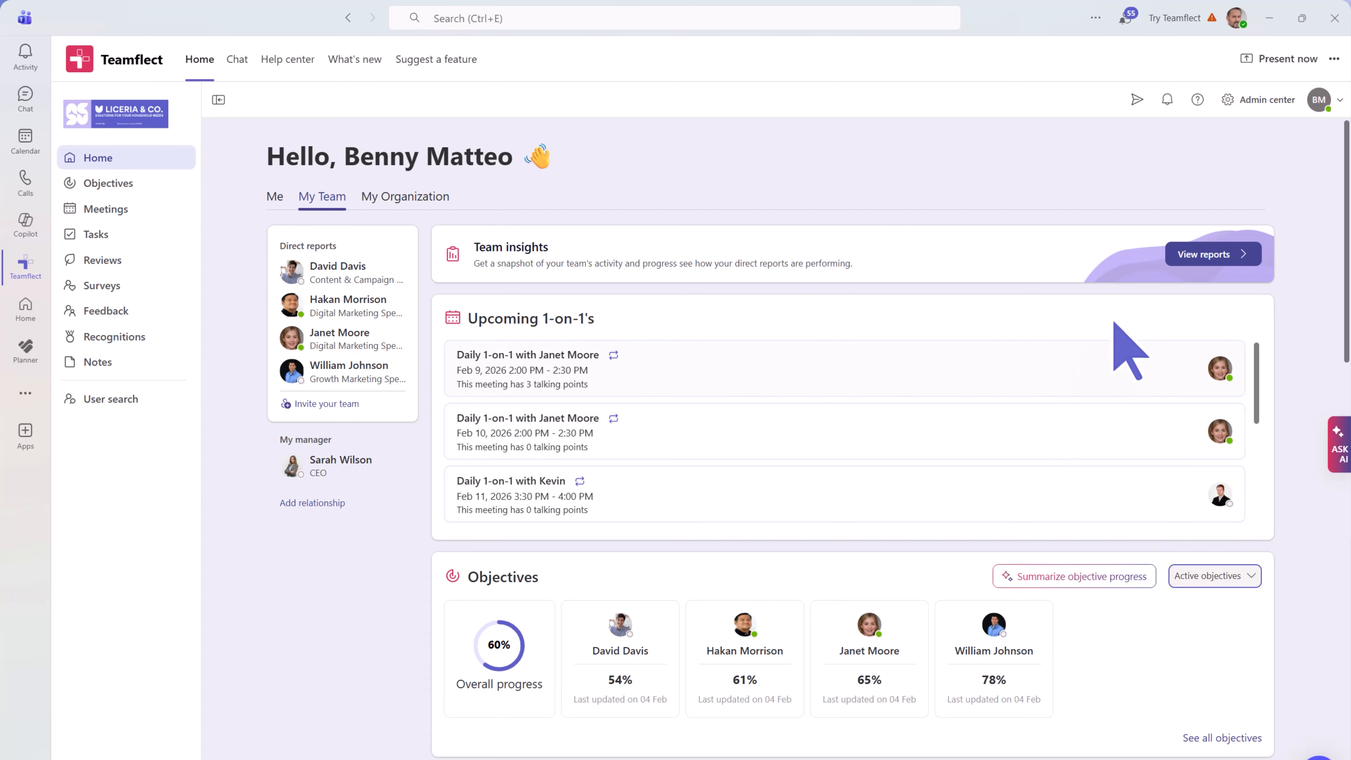
click(1181, 255)
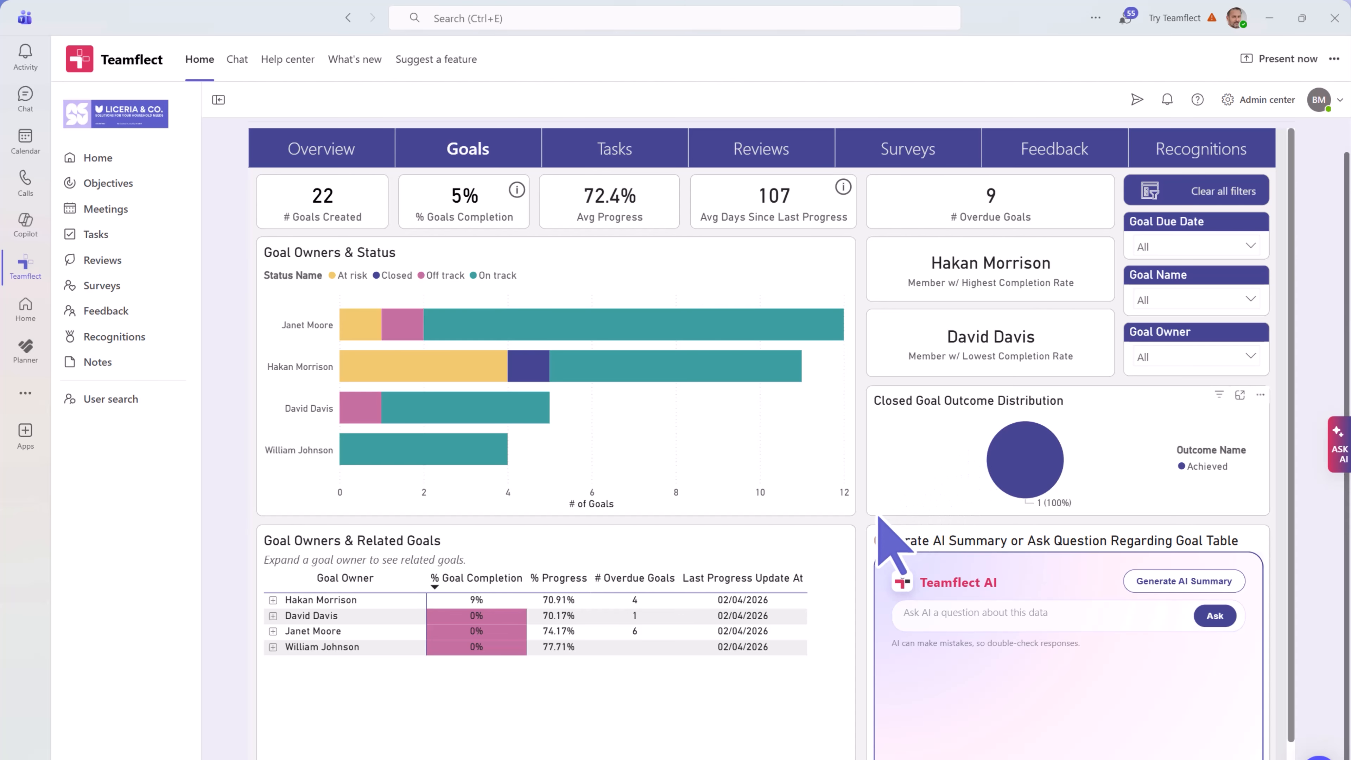
scroll(872, 525, down, 2)
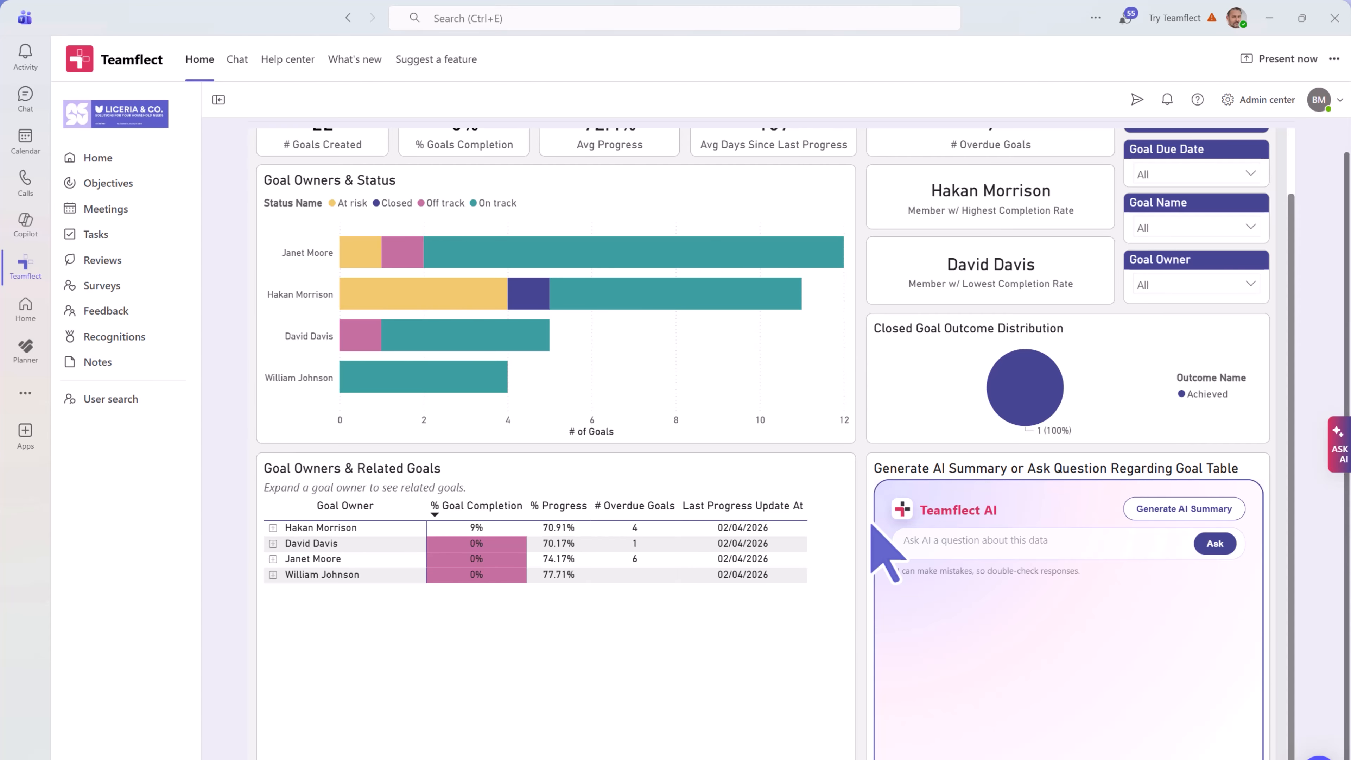
scroll(872, 526, up, 2)
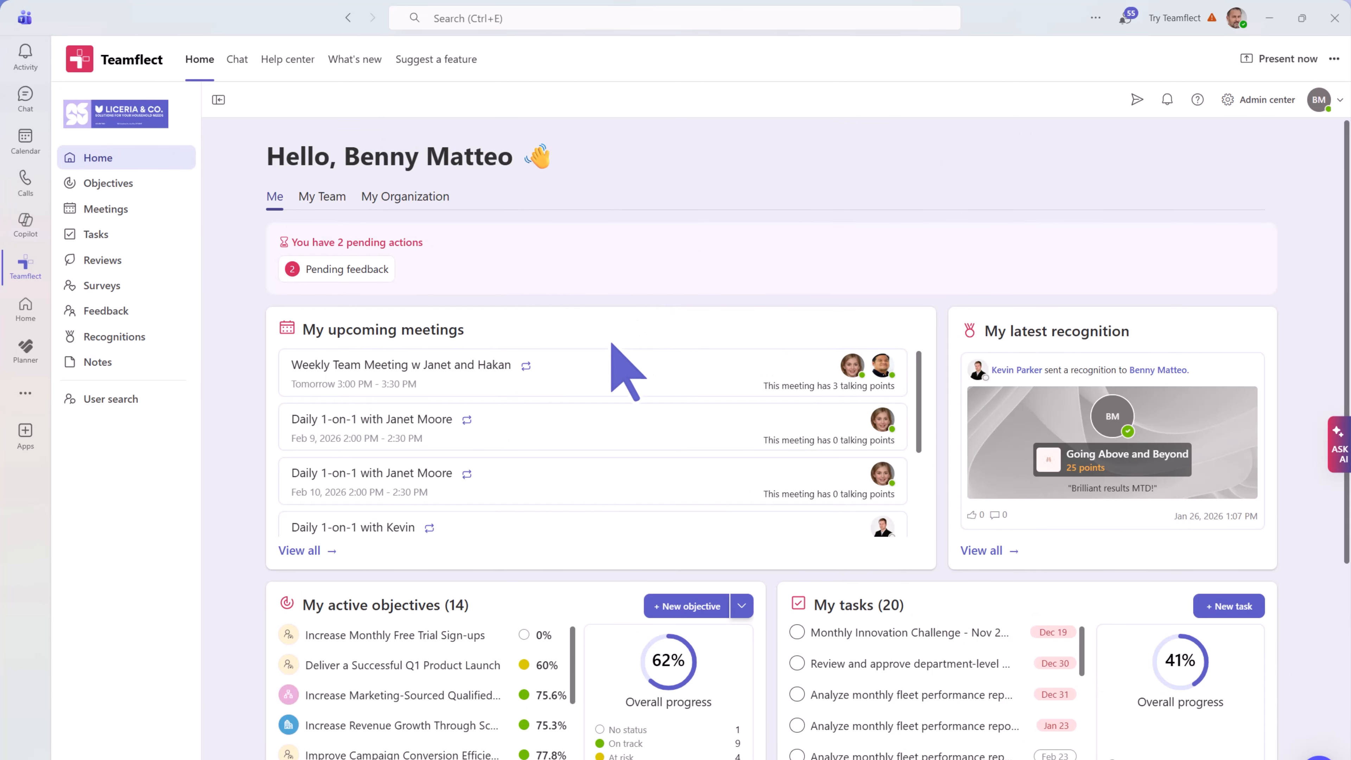
- Review the Weekly Team Meeting's second participant's objectives, then bring up the meeting's pre-join screen
click(574, 367)
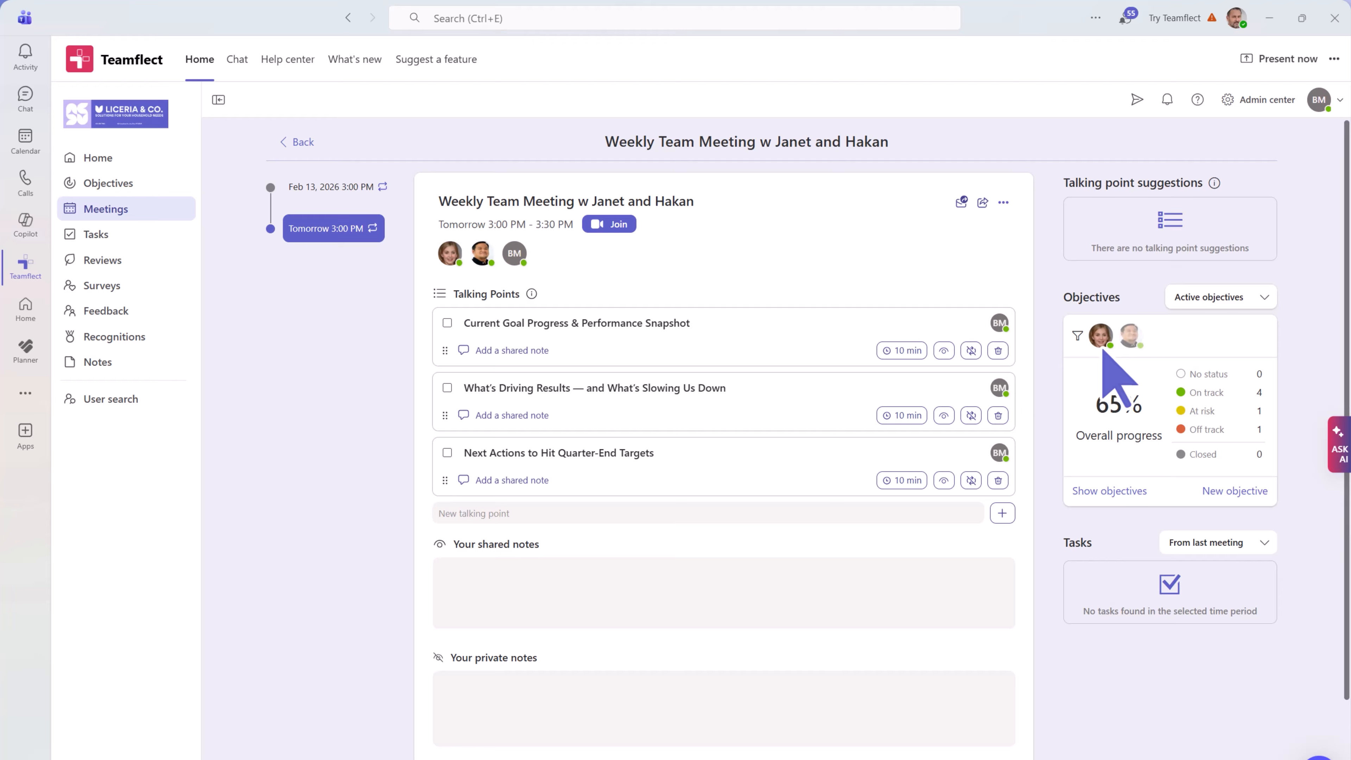
click(1131, 343)
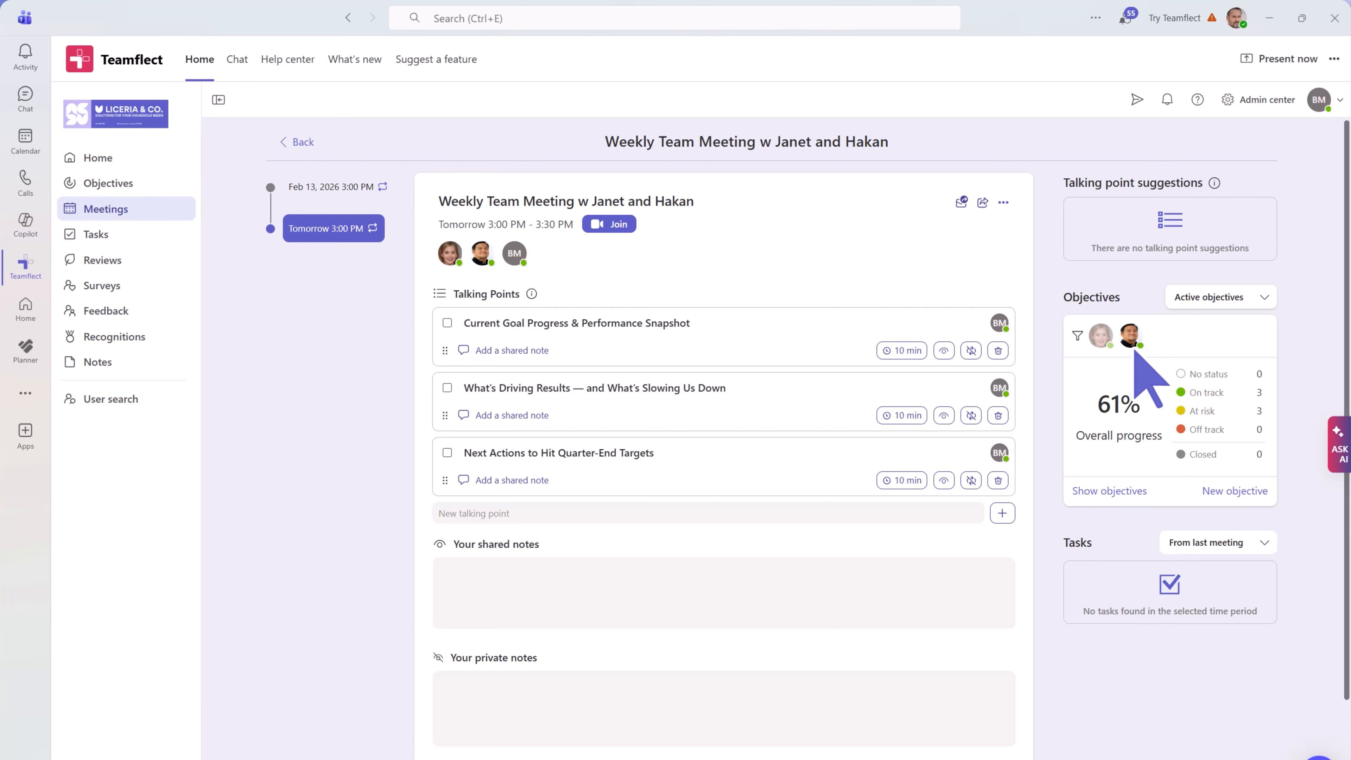
click(1100, 491)
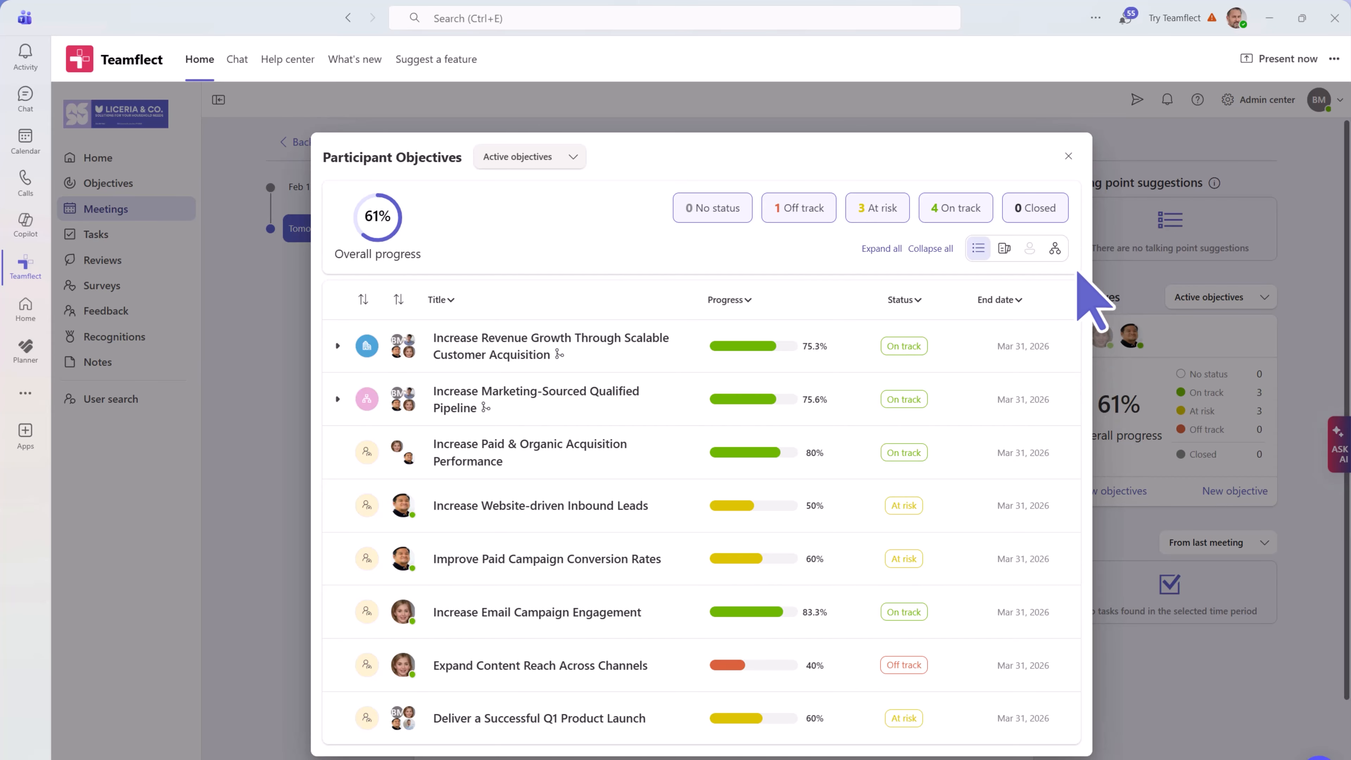
click(1068, 156)
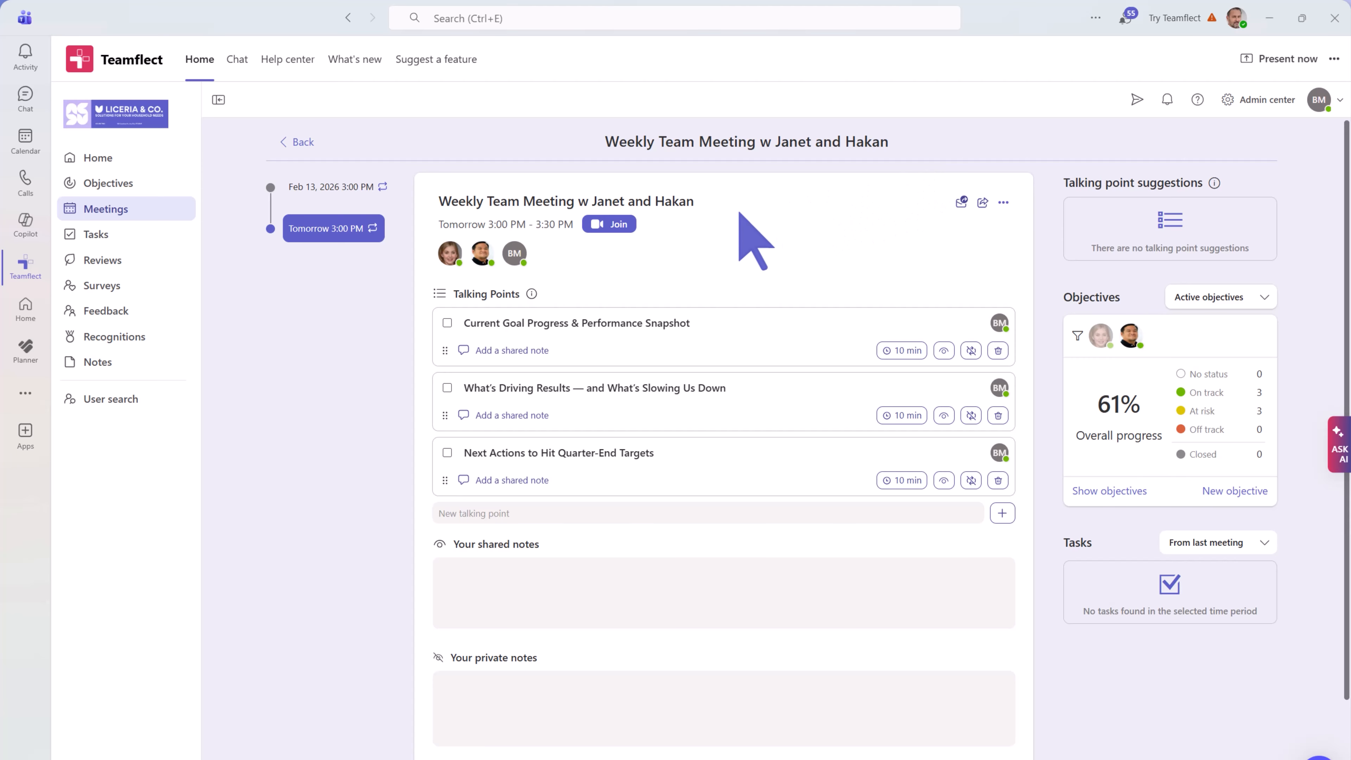
click(620, 229)
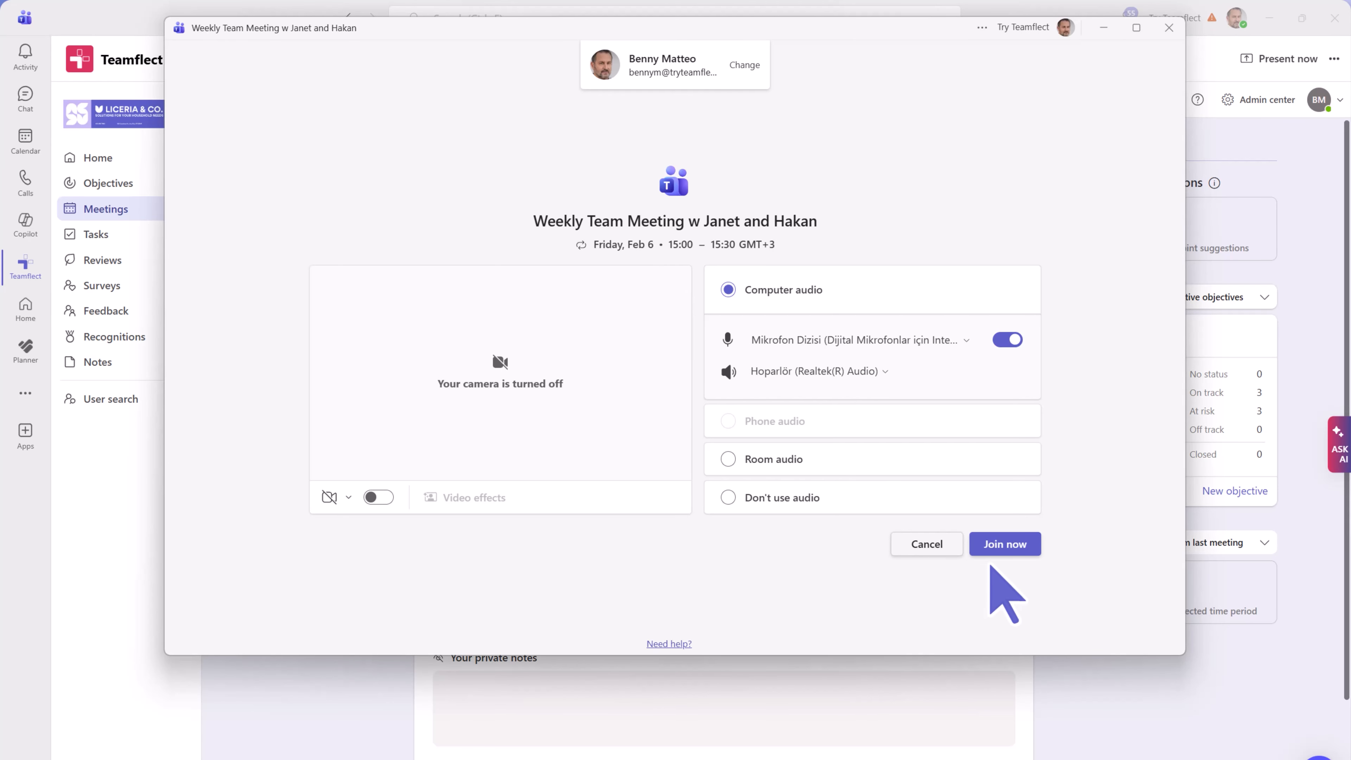
- Join the weekly meeting full-screen and add the Teamflect app to it
click(998, 546)
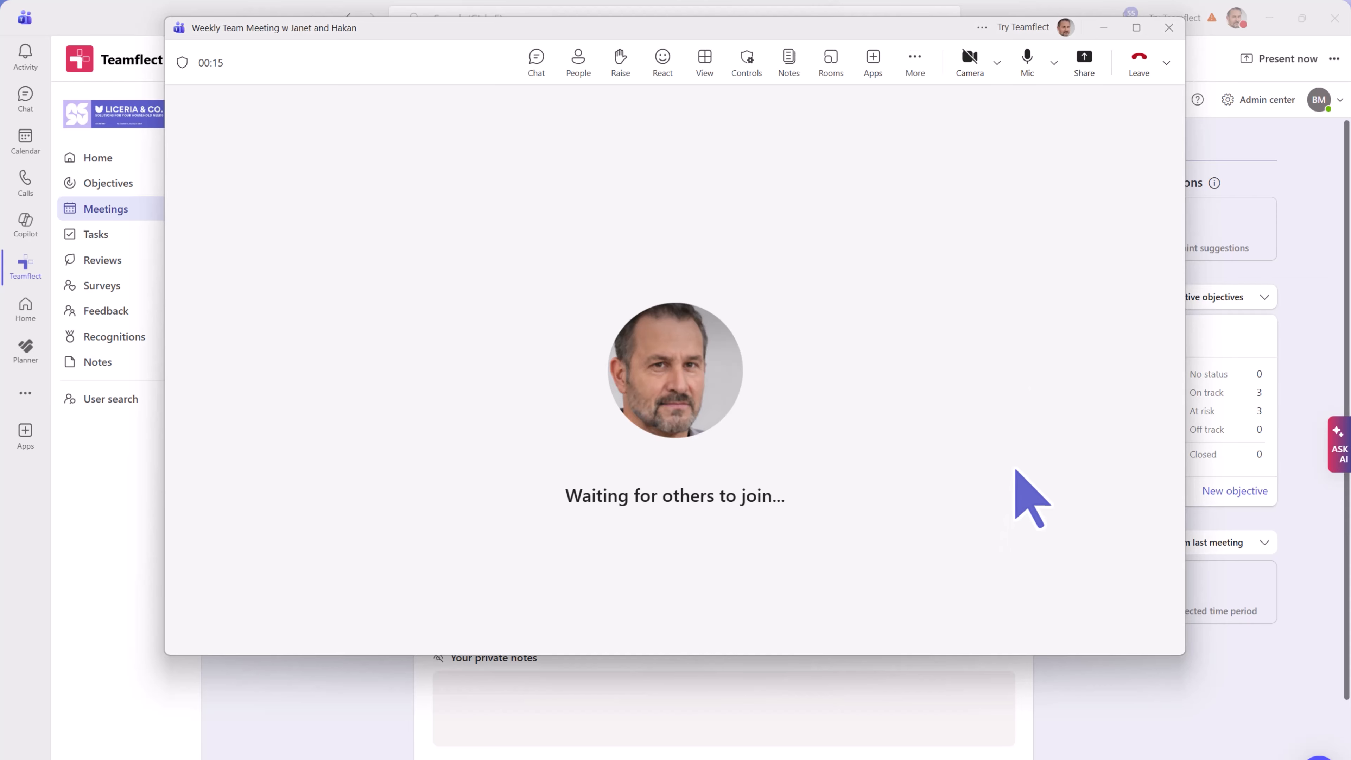
click(1135, 27)
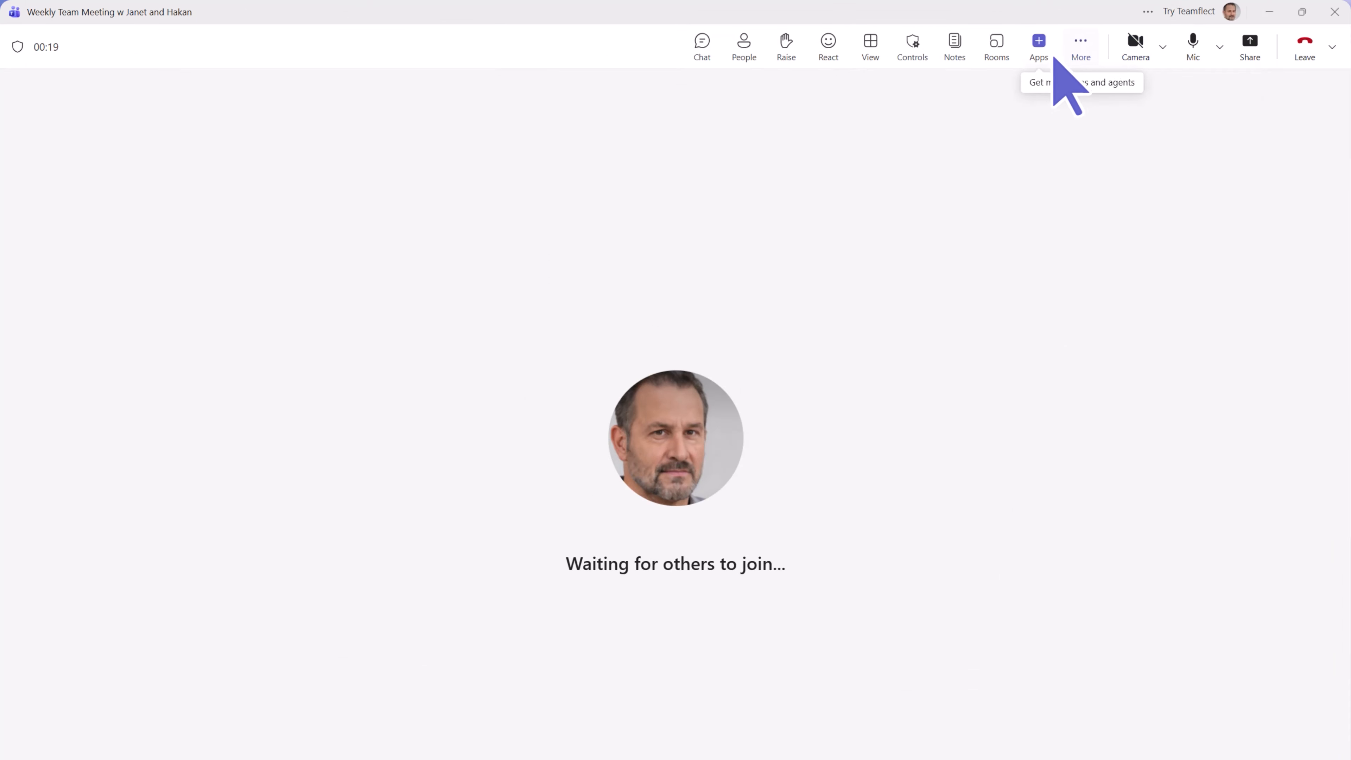
click(1041, 63)
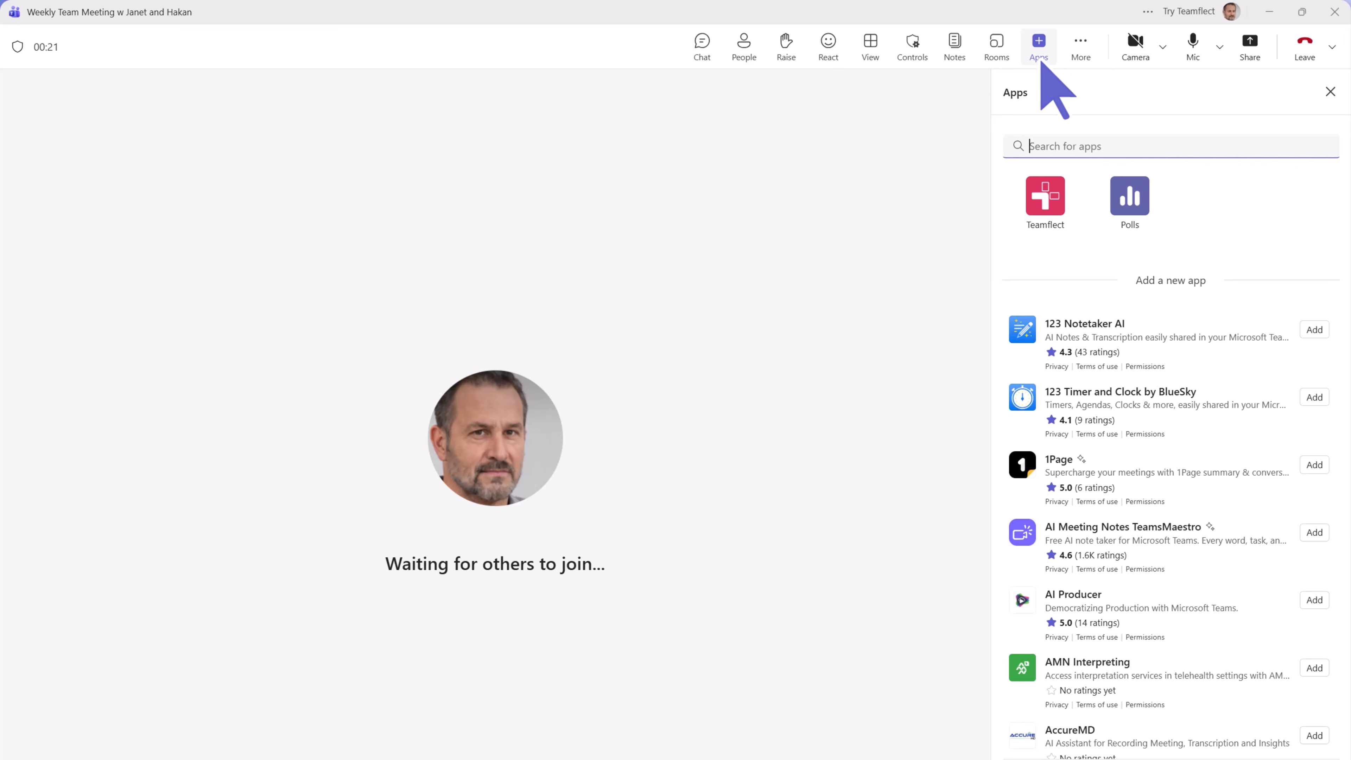
click(1040, 198)
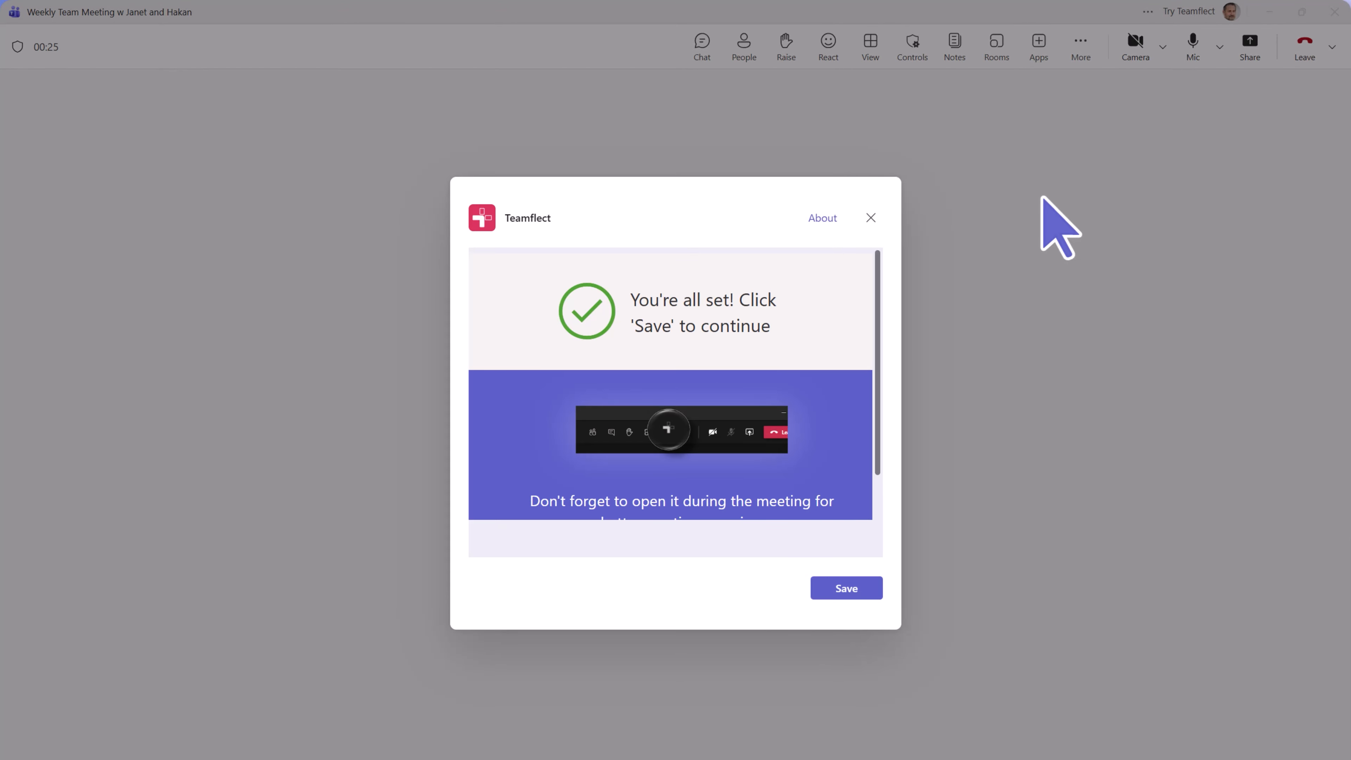
click(864, 588)
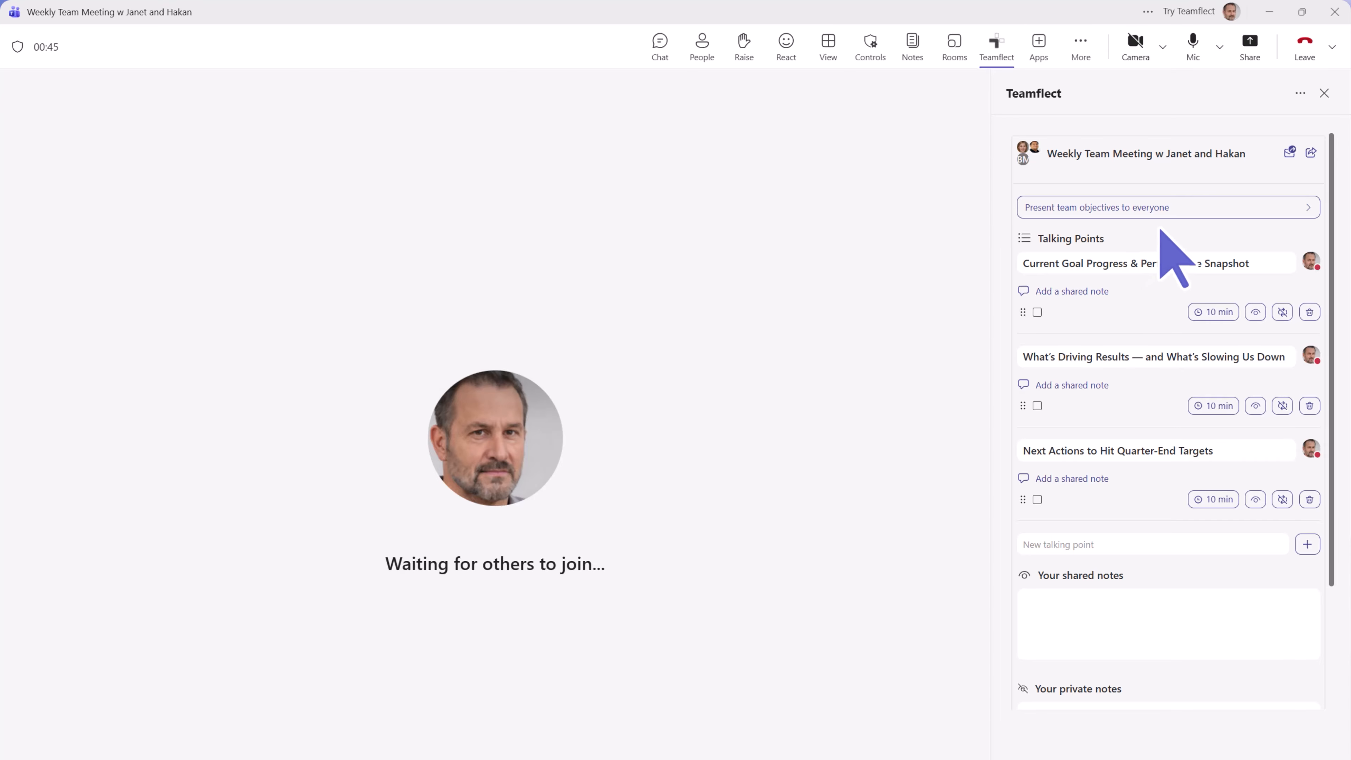
- Present team objectives to everyone and open the first shared objective's Goal Check-in
click(1182, 213)
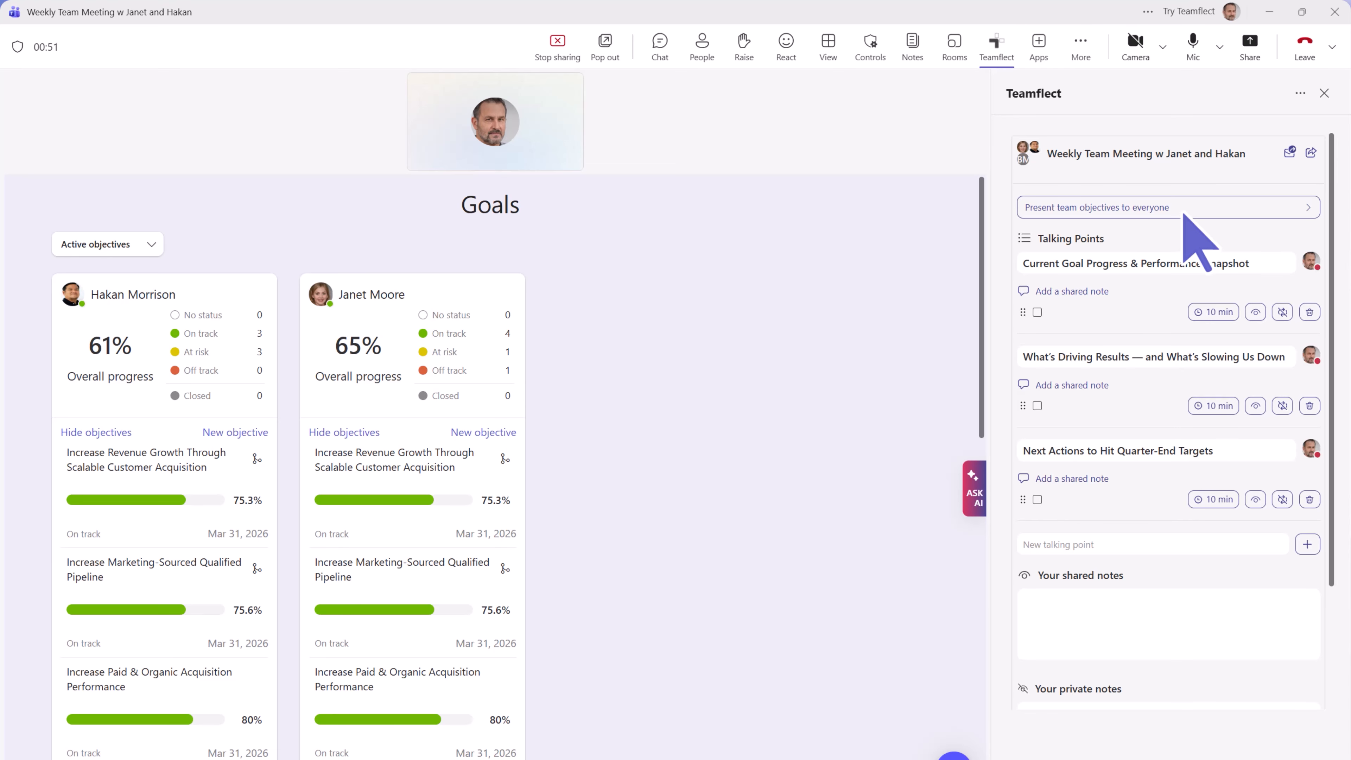
scroll(727, 374, down, 2)
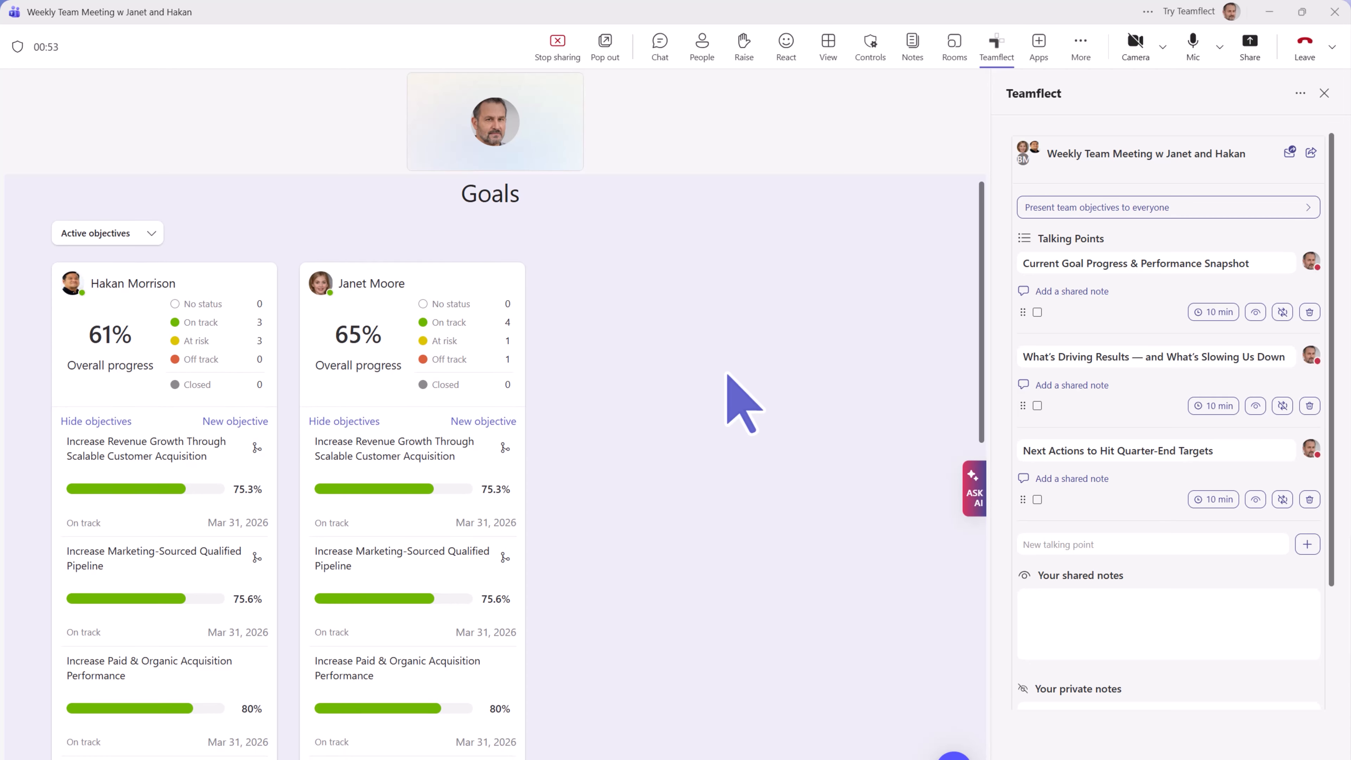
scroll(727, 374, down, 5)
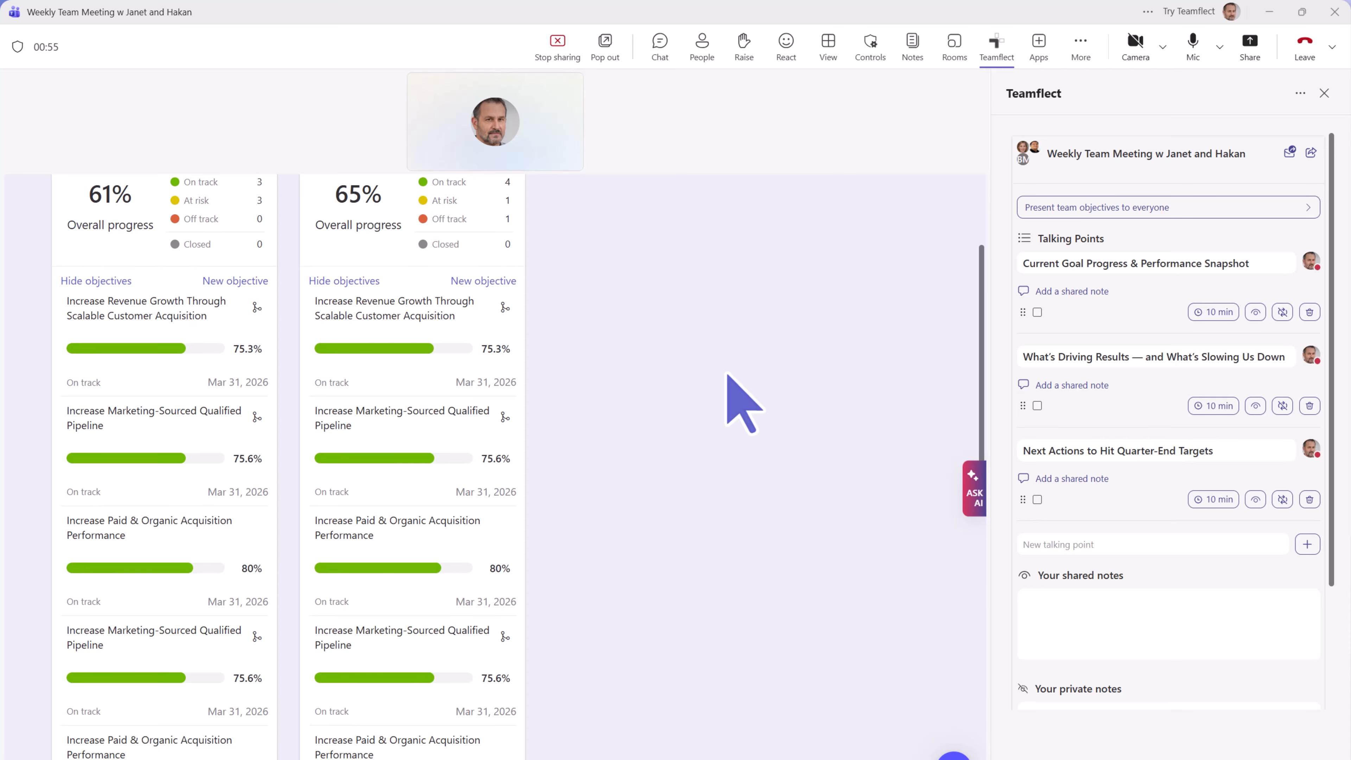
scroll(727, 374, up, 3)
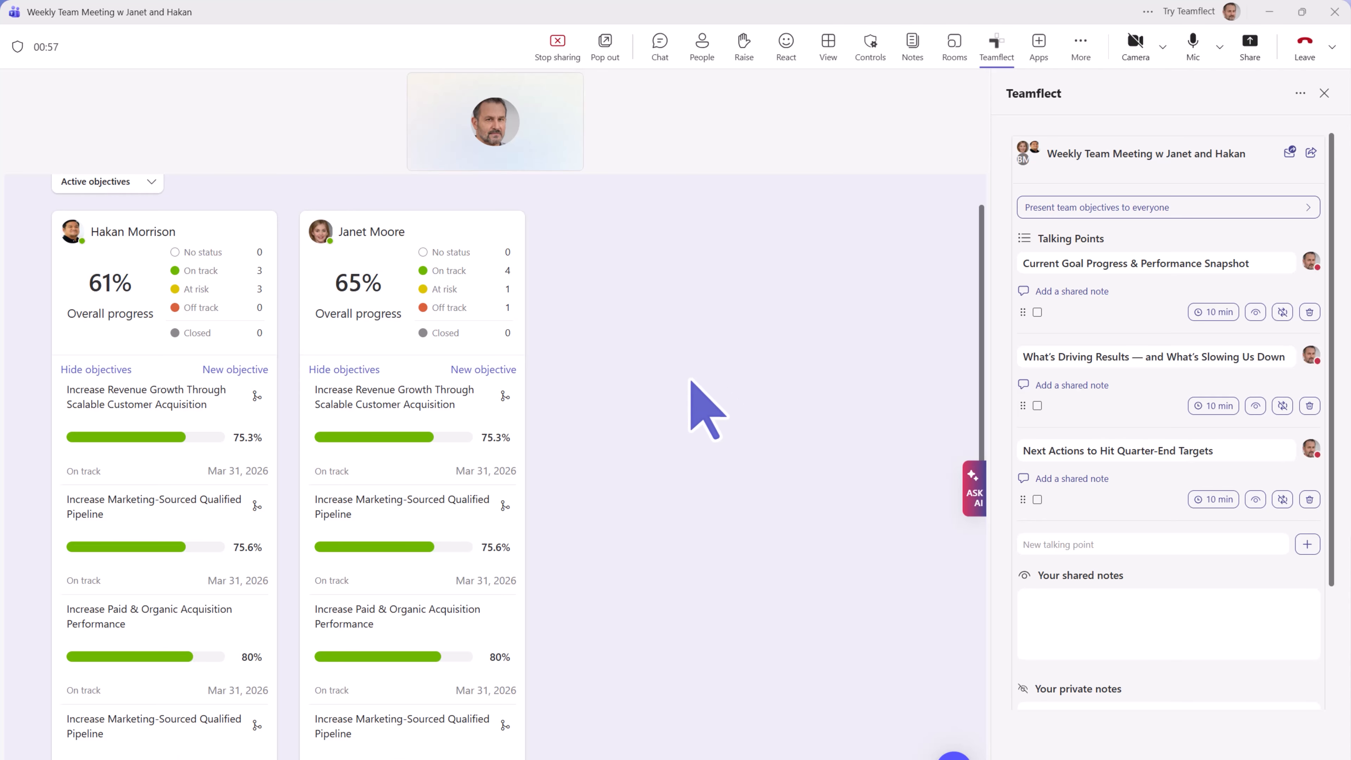
click(433, 400)
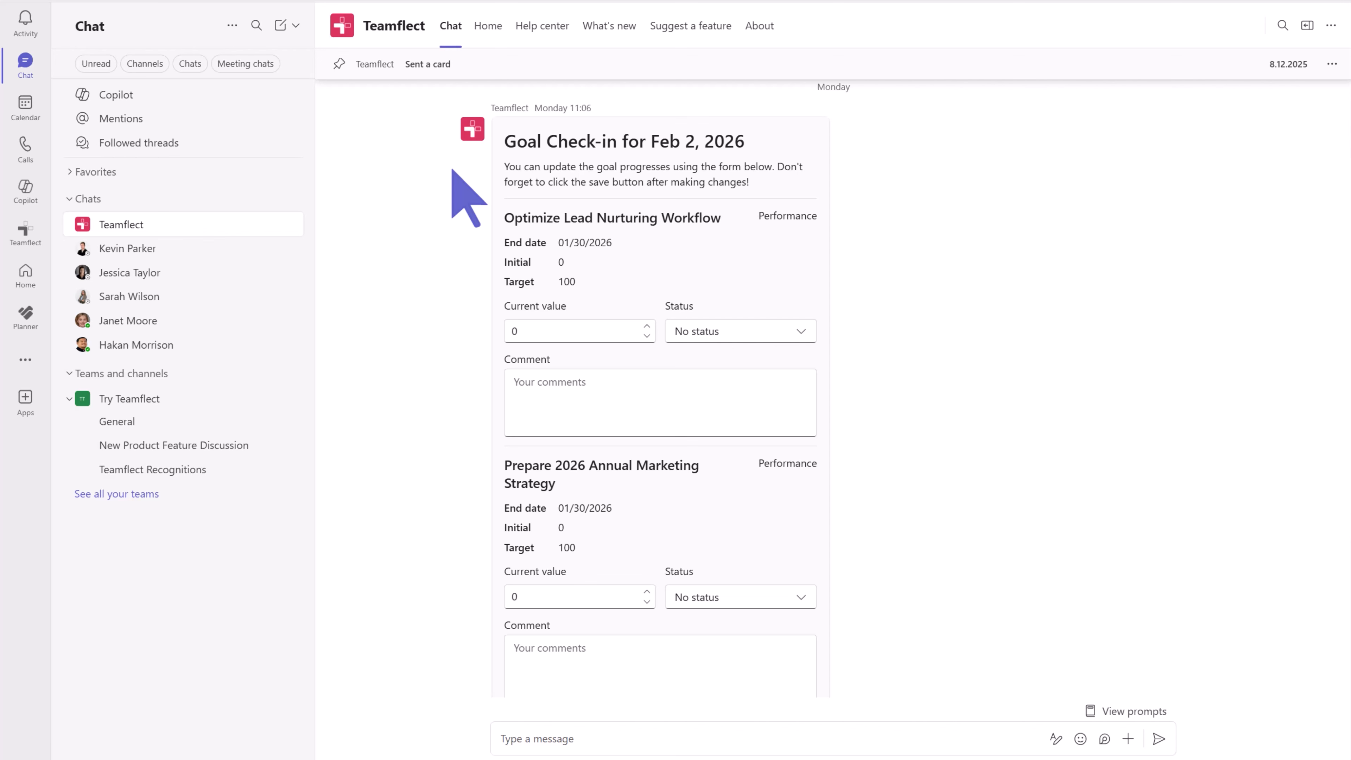
- Check in Optimize Lead Nurturing Workflow at current value 80 with status On track
click(585, 338)
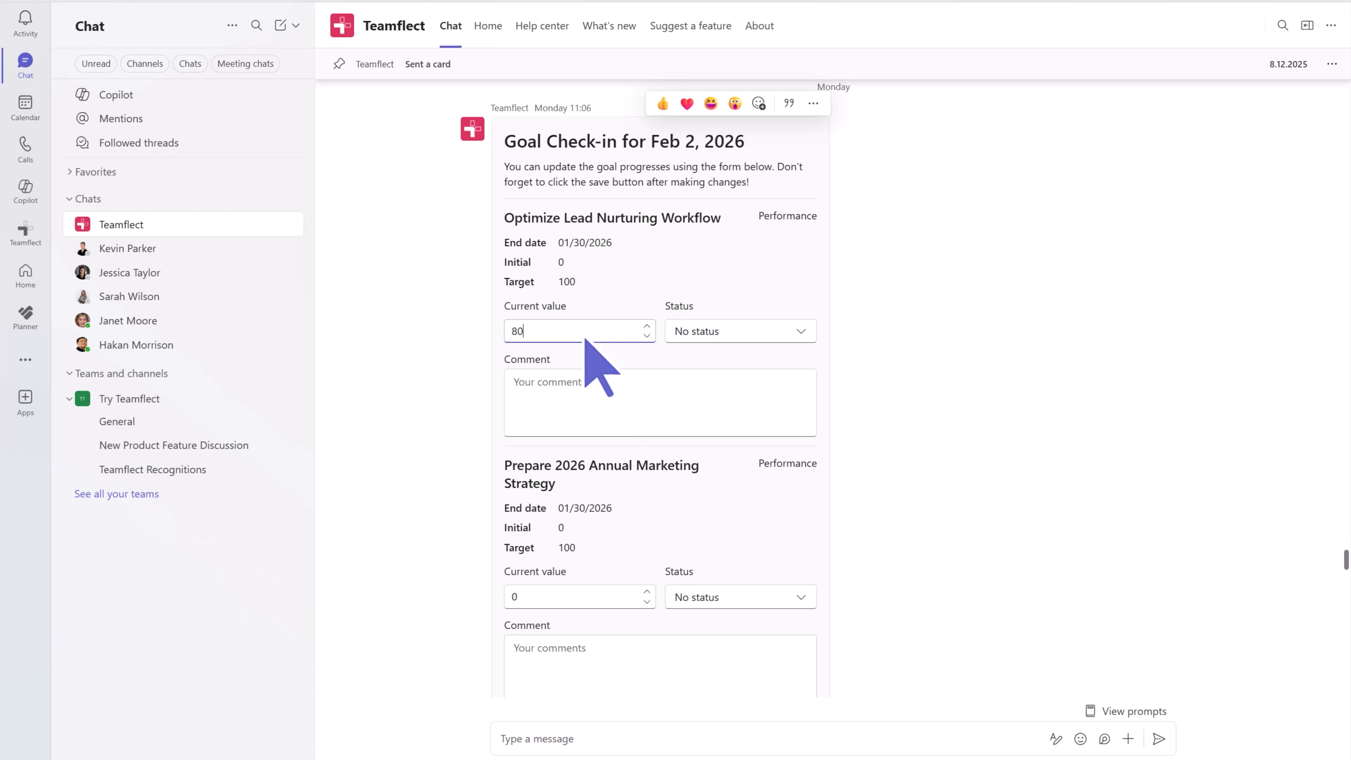
click(683, 334)
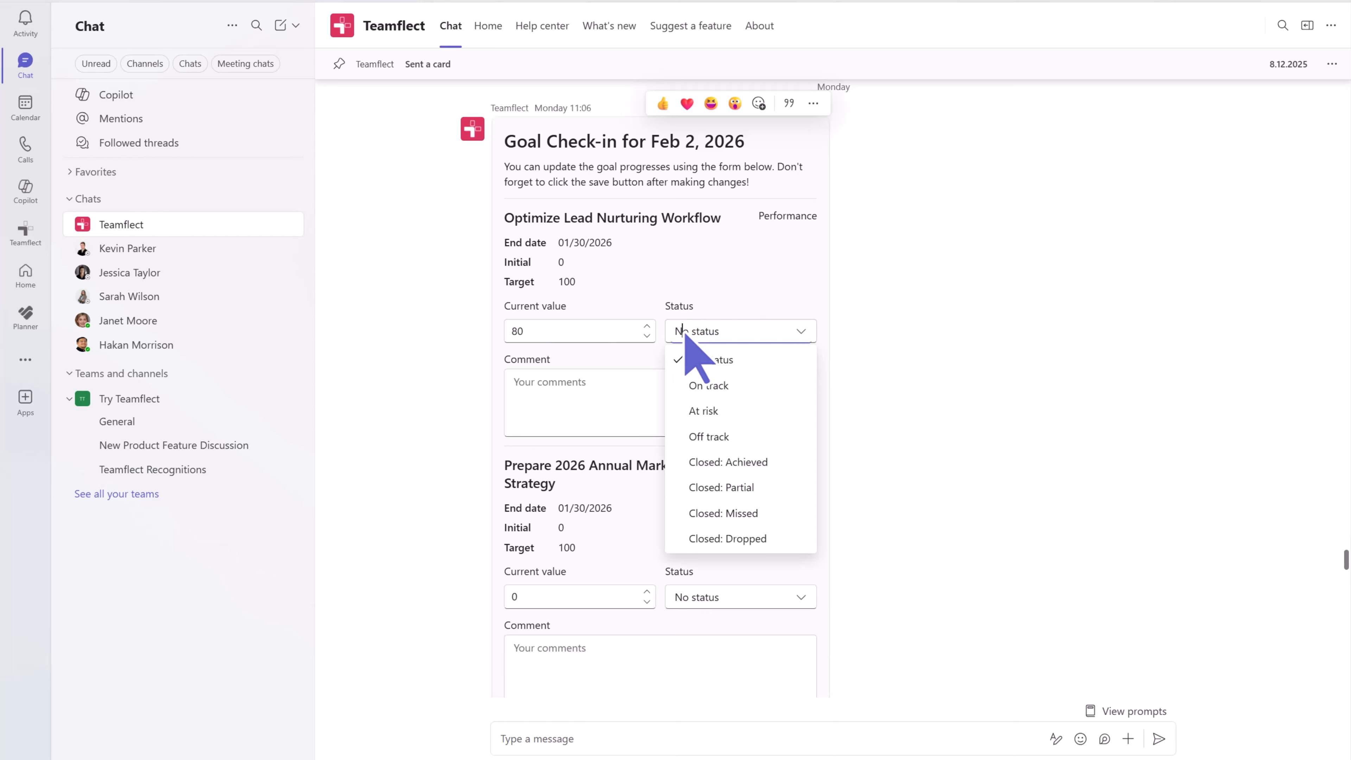
click(708, 385)
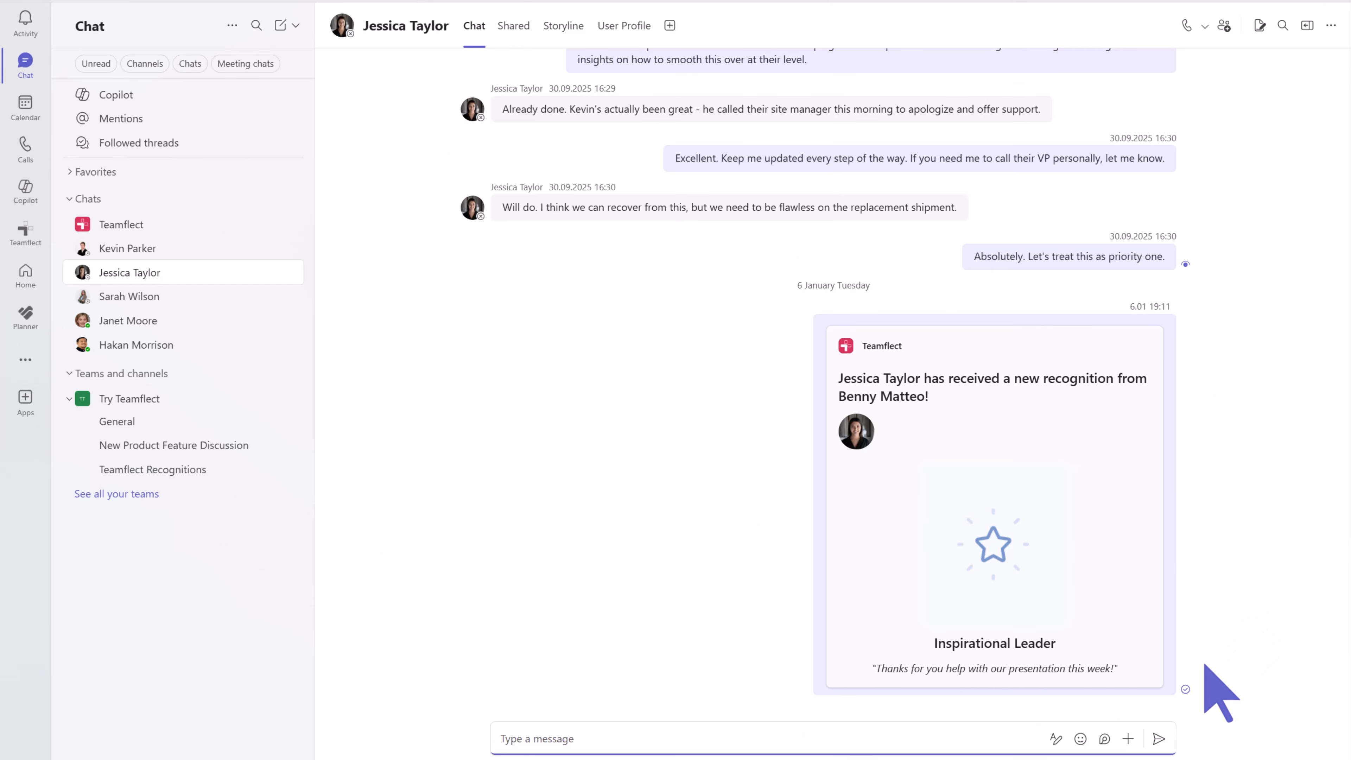
- Start a new Teamflect goal from the colleague's chat, with them prefilled as owner
click(1128, 739)
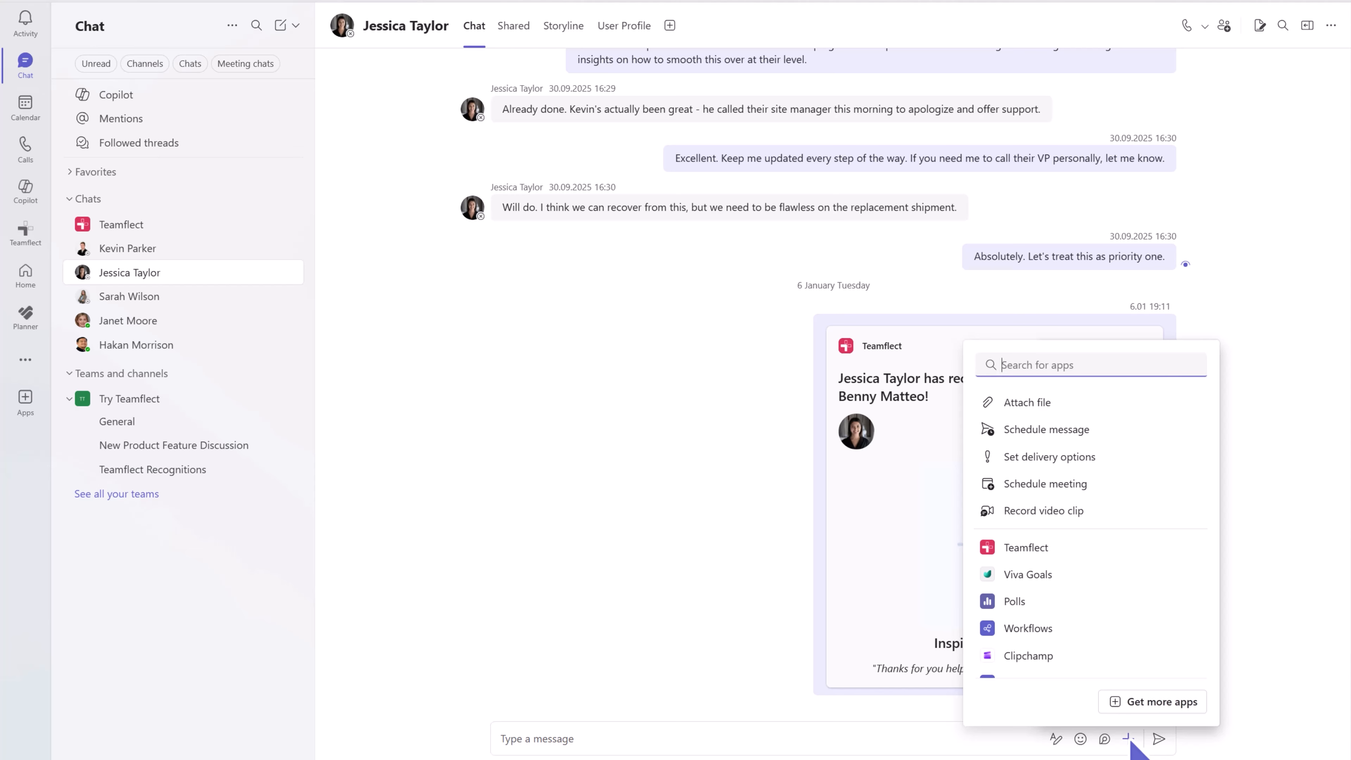
click(1025, 551)
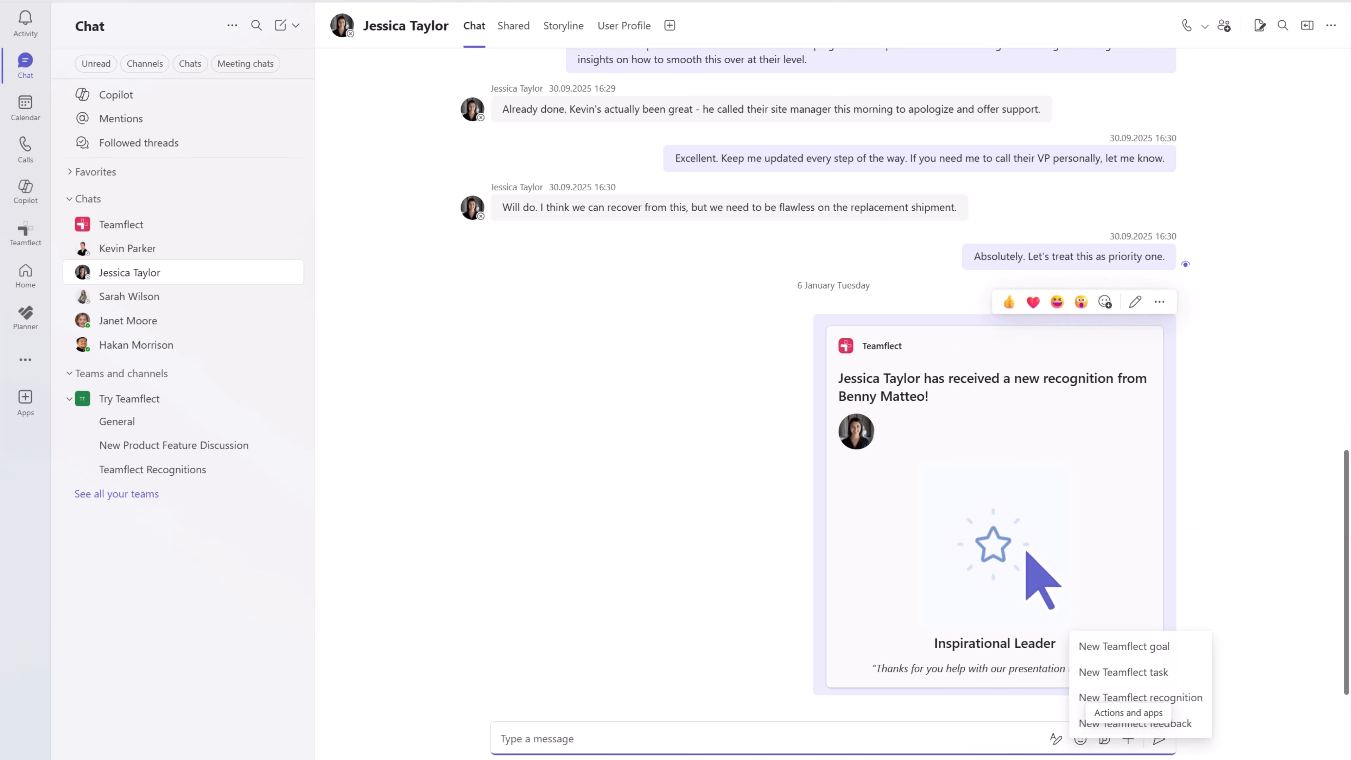
click(1123, 644)
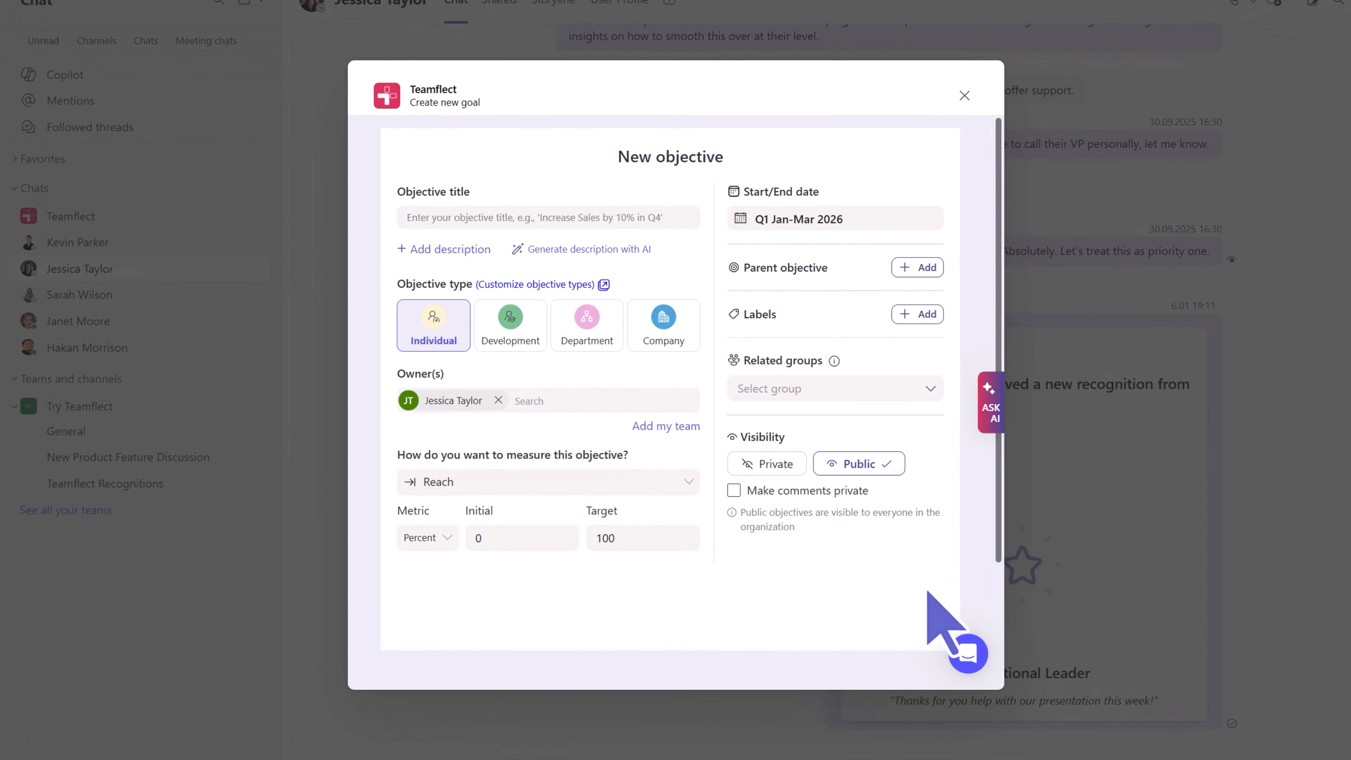